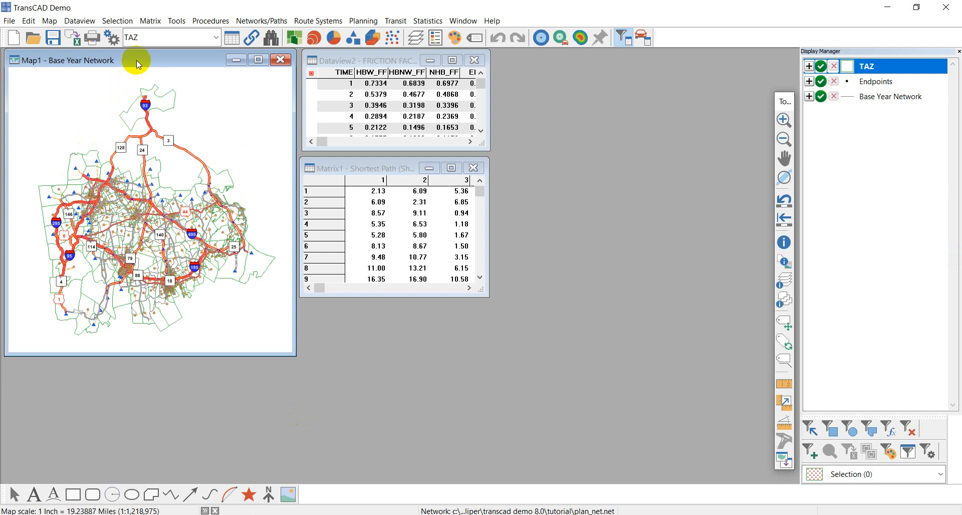
Make the FRICTION FACTORS dataview active and tile the open windows horizontally
{"action": "left_click", "coordinate": [384, 63]}
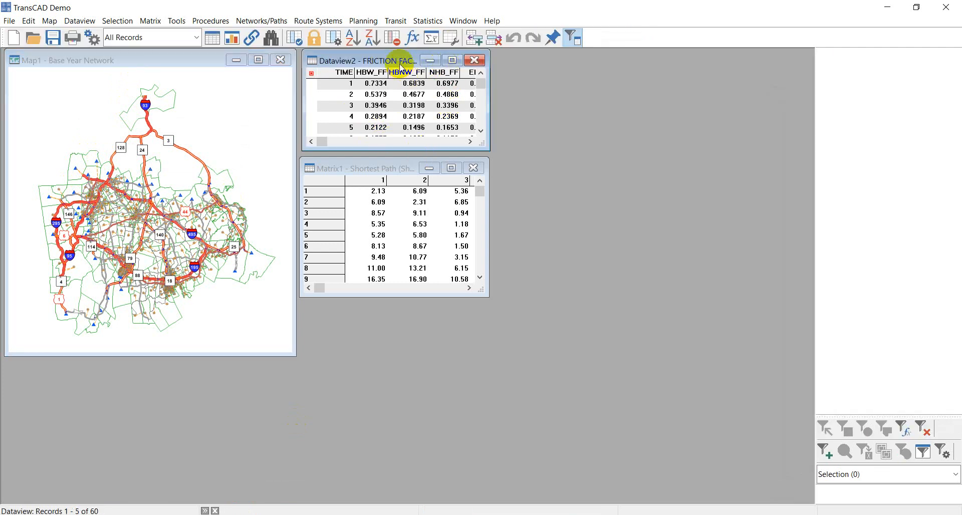
{"action": "left_click", "coordinate": [464, 21]}
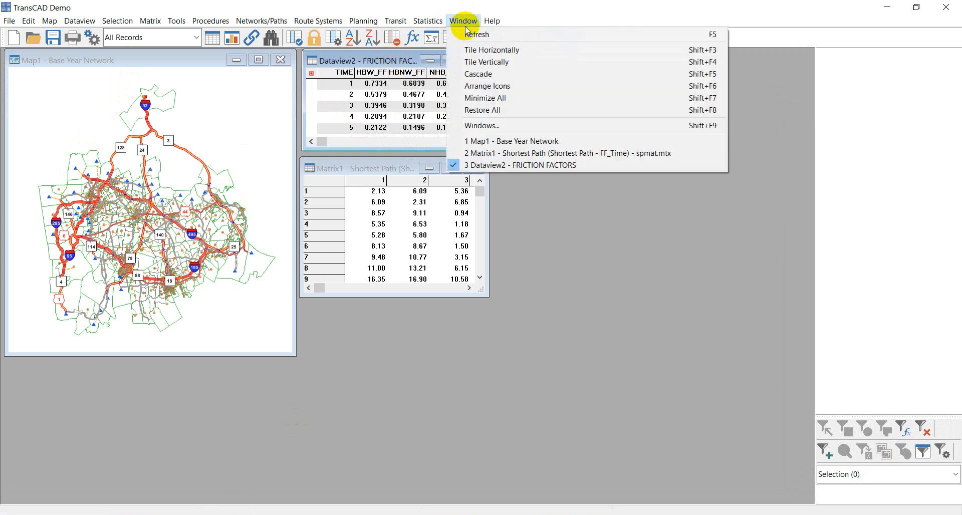
{"action": "left_click", "coordinate": [487, 51]}
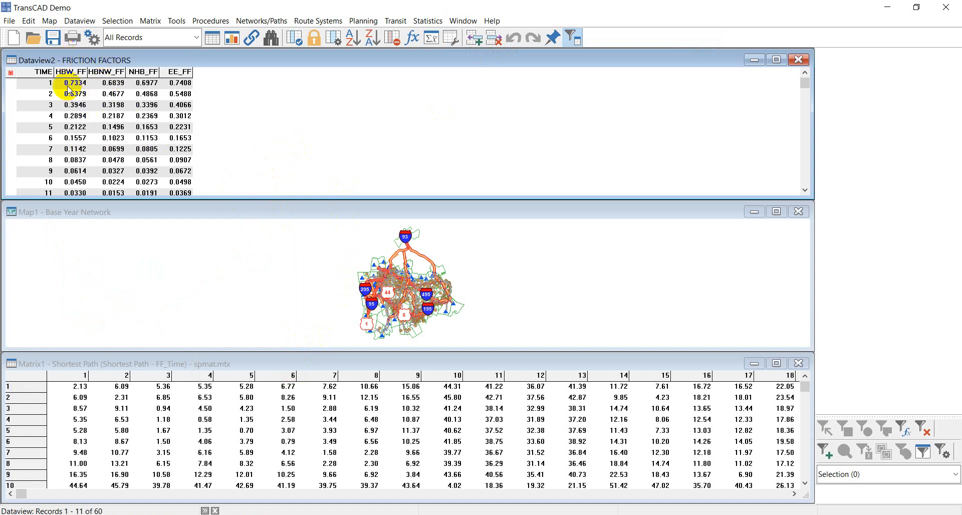
Examine how the HBW_FF, HBNW_FF, NHB_FF and EE_FF friction factors vary with TIME in the friction factors table
{"action": "left_click", "coordinate": [44, 72]}
{"action": "scroll", "coordinate": [40, 123], "scroll_direction": "down", "scroll_amount": 3}
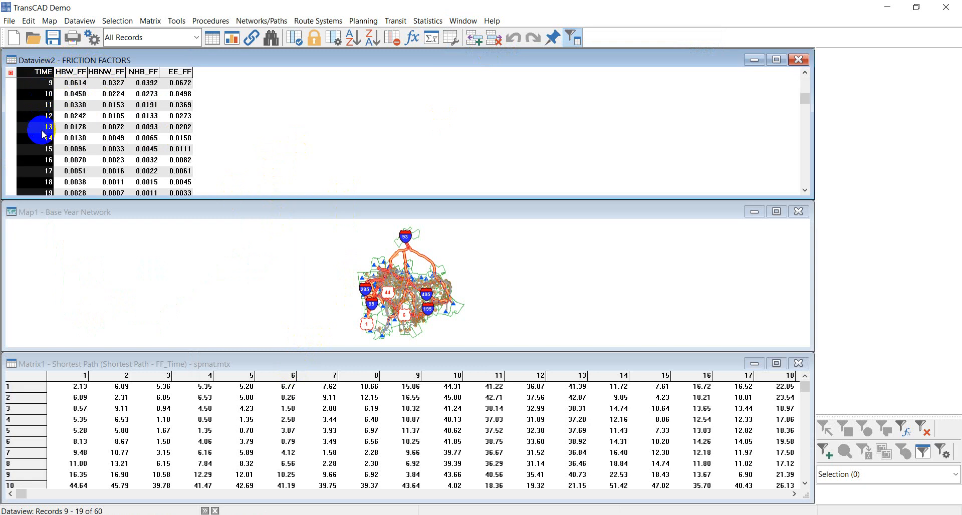
{"action": "scroll", "coordinate": [44, 127], "scroll_direction": "up", "scroll_amount": 3}
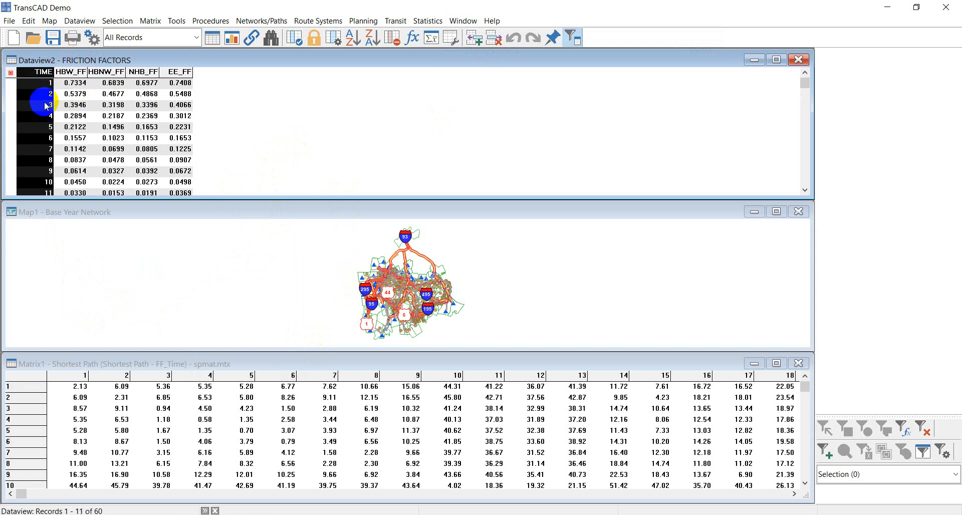
{"action": "left_click", "coordinate": [45, 104]}
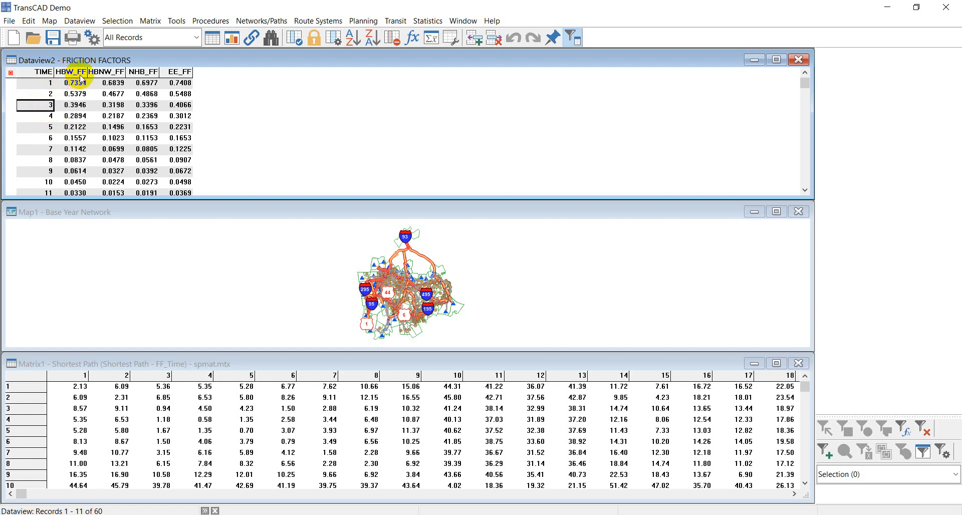
{"action": "left_click", "coordinate": [70, 112]}
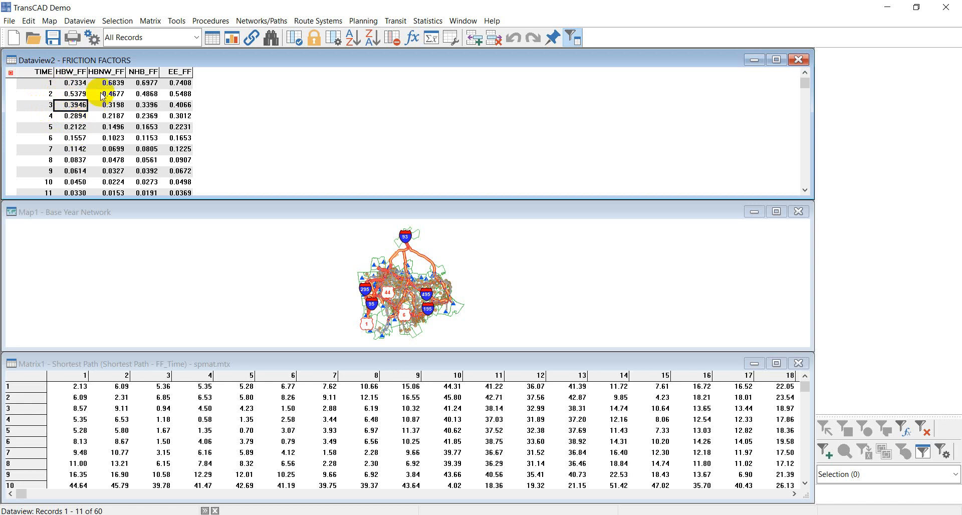
{"action": "left_click", "coordinate": [109, 73]}
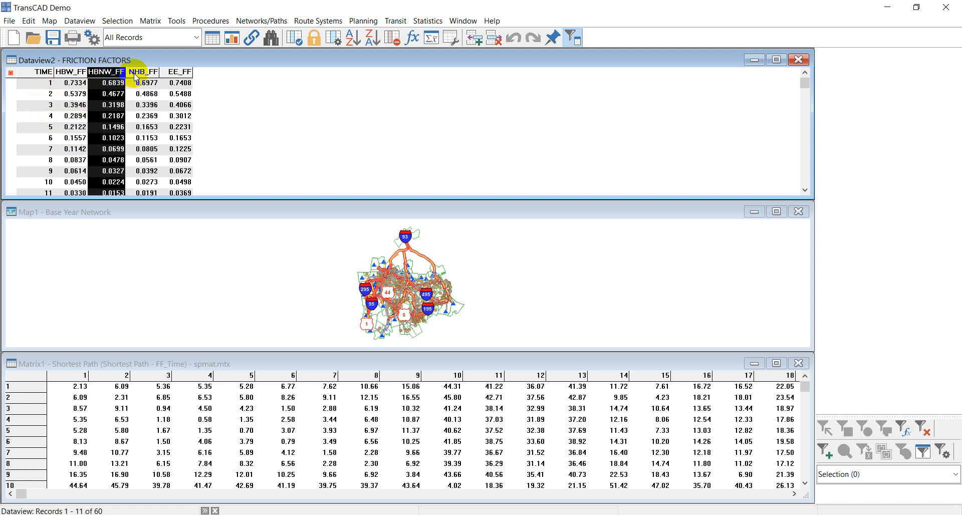
{"action": "left_click", "coordinate": [144, 116]}
{"action": "left_click", "coordinate": [174, 116]}
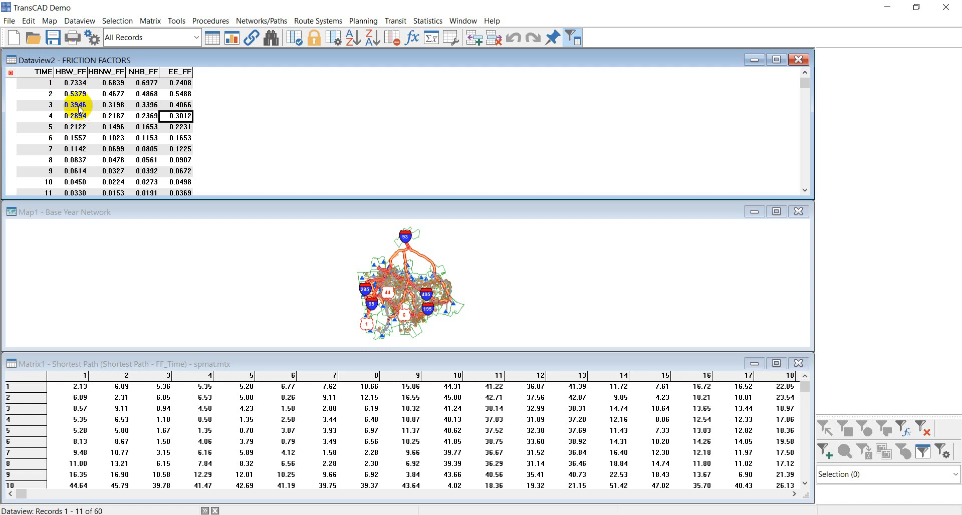
{"action": "left_click", "coordinate": [78, 106]}
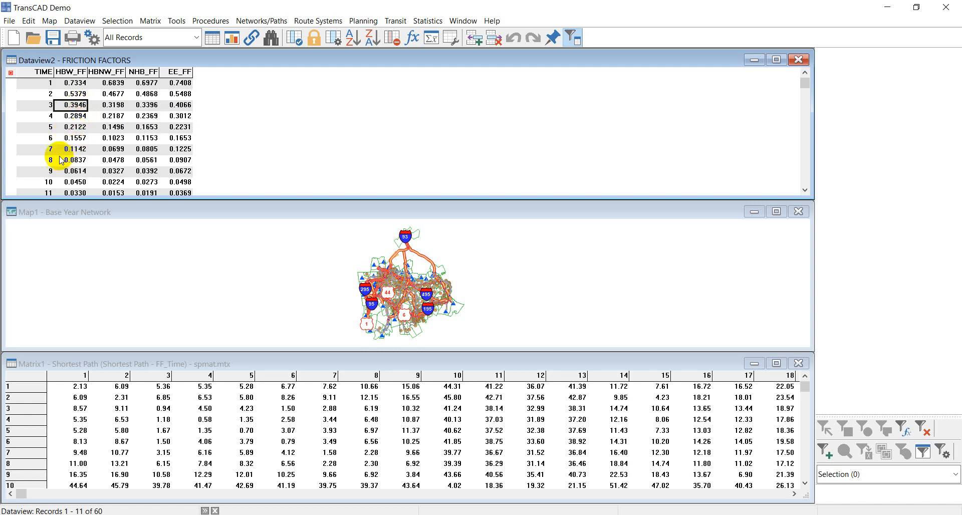
{"action": "scroll", "coordinate": [49, 160], "scroll_direction": "down", "scroll_amount": 3}
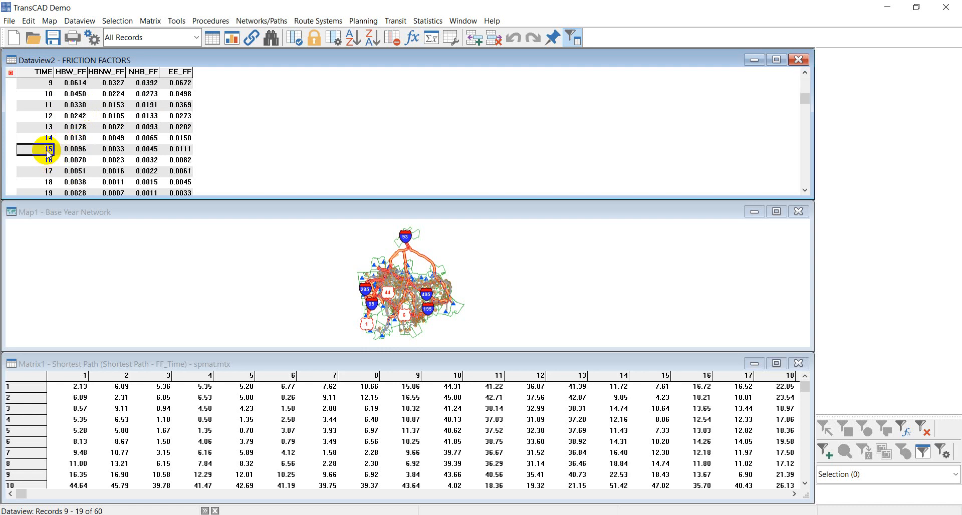
{"action": "left_click", "coordinate": [76, 160]}
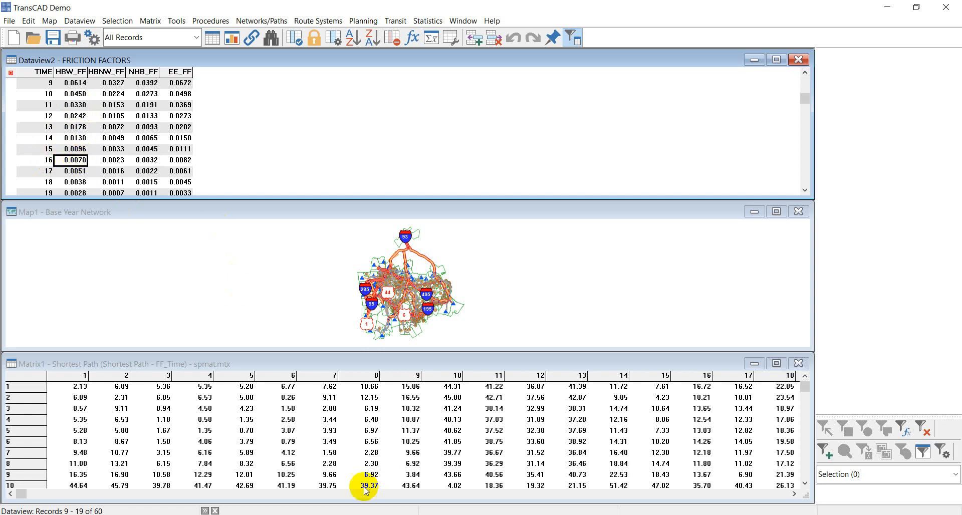
Switch to PowerPoint, highlight the equation's numerator on the Gravity Model slide, and return to TransCAD
{"action": "key", "text": "alt+Tab"}
{"action": "left_click", "coordinate": [101, 360]}
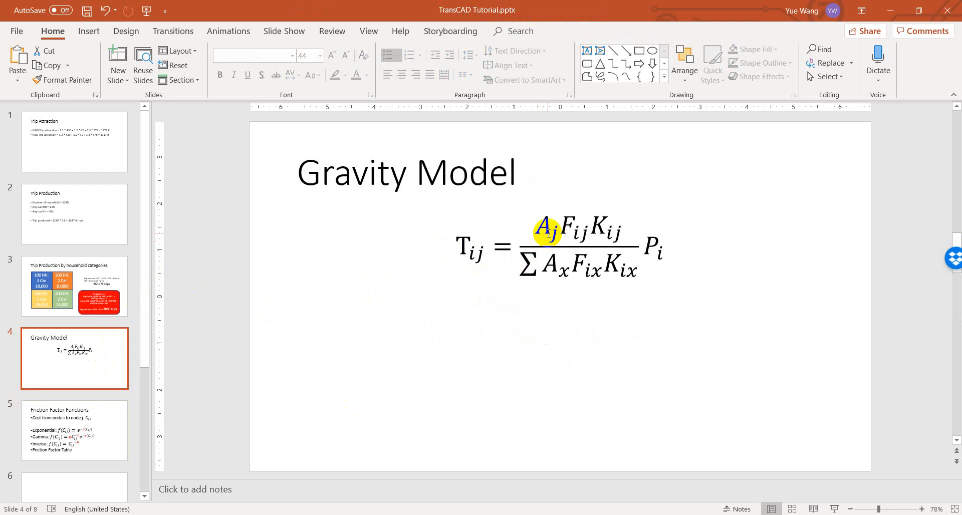
{"action": "left_click_drag", "start_coordinate": [549, 233], "coordinate": [617, 230]}
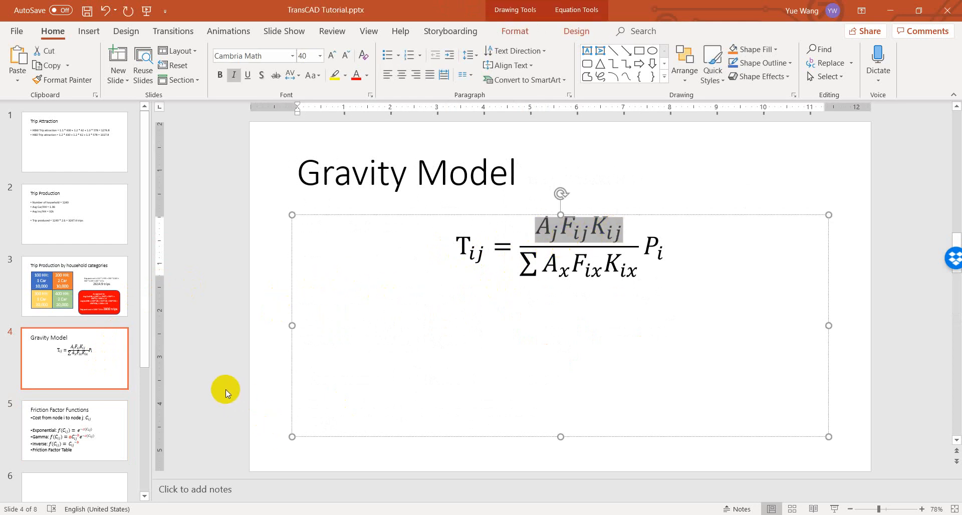
{"action": "left_click", "coordinate": [333, 514]}
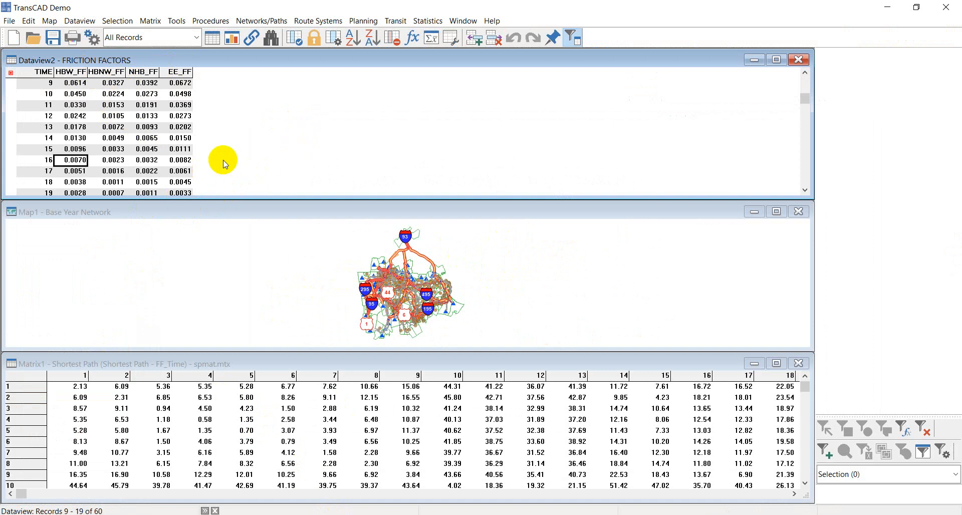
Activate the Base Year Network map and open a new dataview for the TAZ layer
{"action": "left_click", "coordinate": [194, 218]}
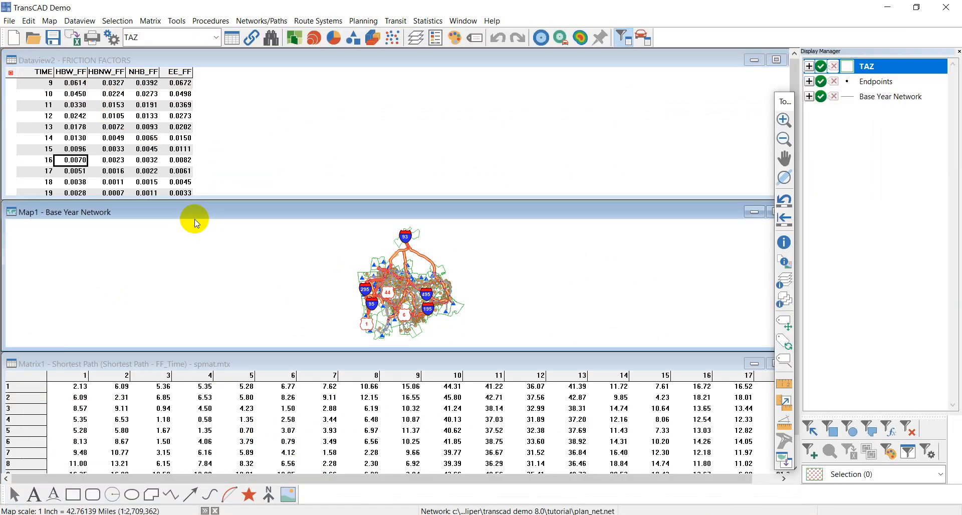
{"action": "scroll", "coordinate": [408, 297], "scroll_direction": "up", "scroll_amount": 1}
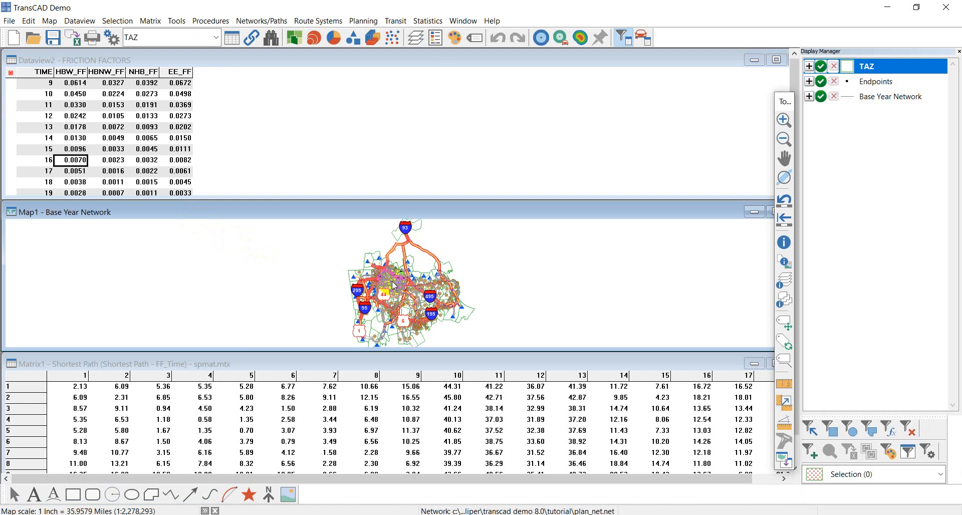
{"action": "scroll", "coordinate": [394, 285], "scroll_direction": "up", "scroll_amount": 3}
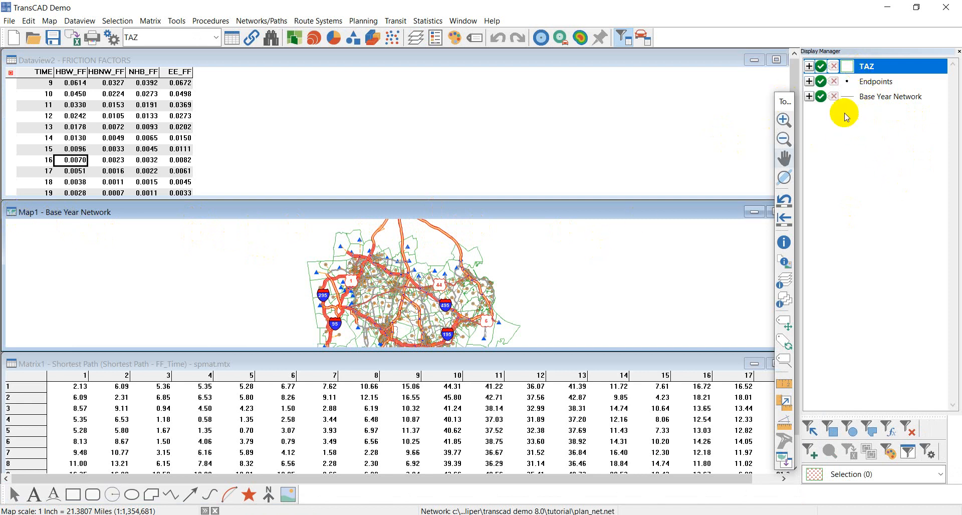
{"action": "right_click", "coordinate": [867, 70]}
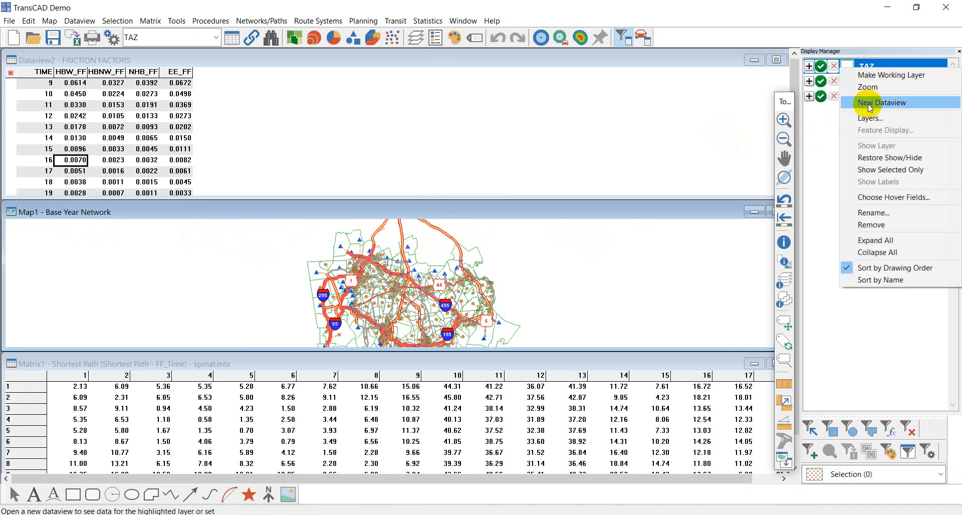
{"action": "left_click", "coordinate": [868, 103]}
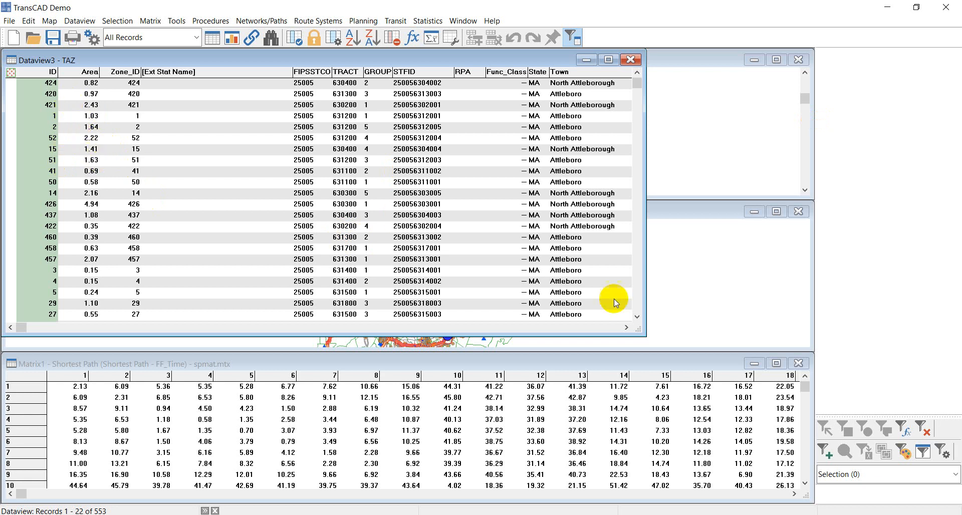
Review the trip production and attraction fields from HBW_P through ExtExt_A in the TAZ dataview
{"action": "left_click", "coordinate": [615, 327]}
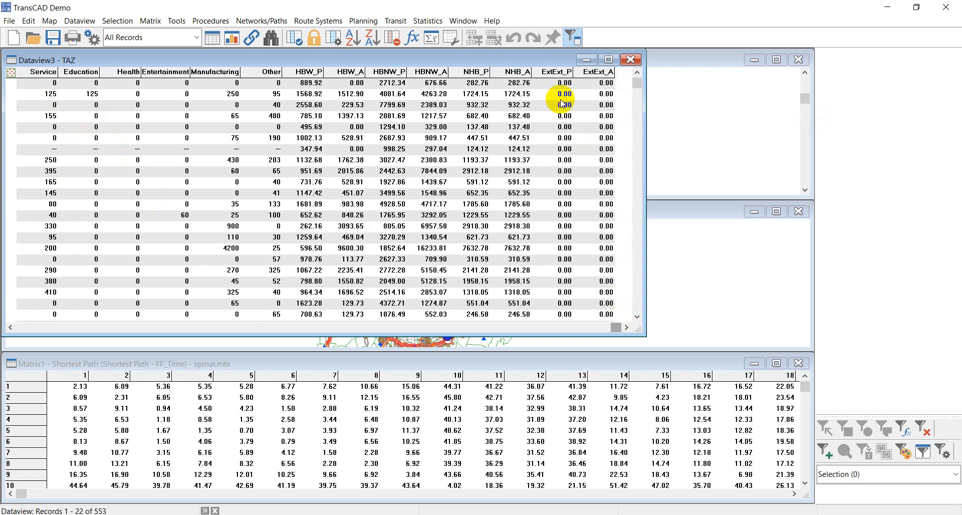
{"action": "left_click", "coordinate": [312, 72]}
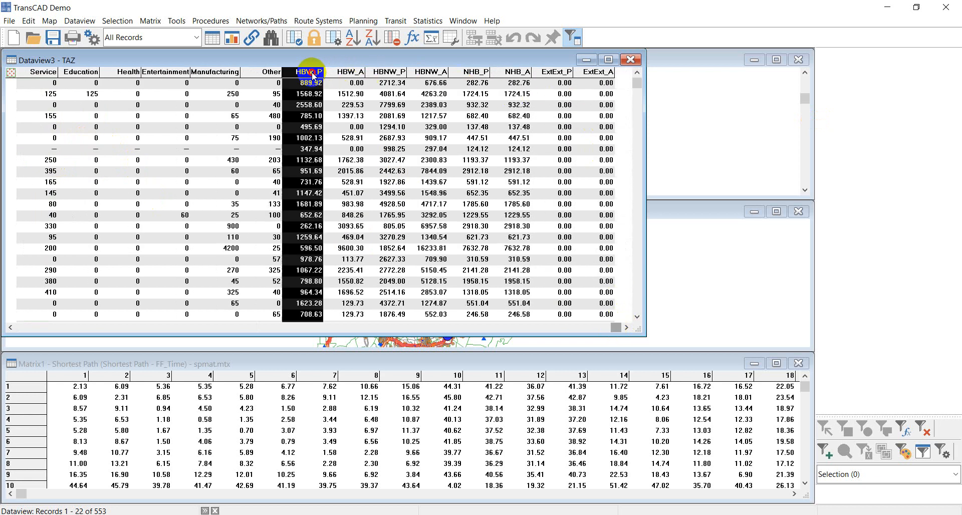
{"action": "left_click", "coordinate": [351, 73]}
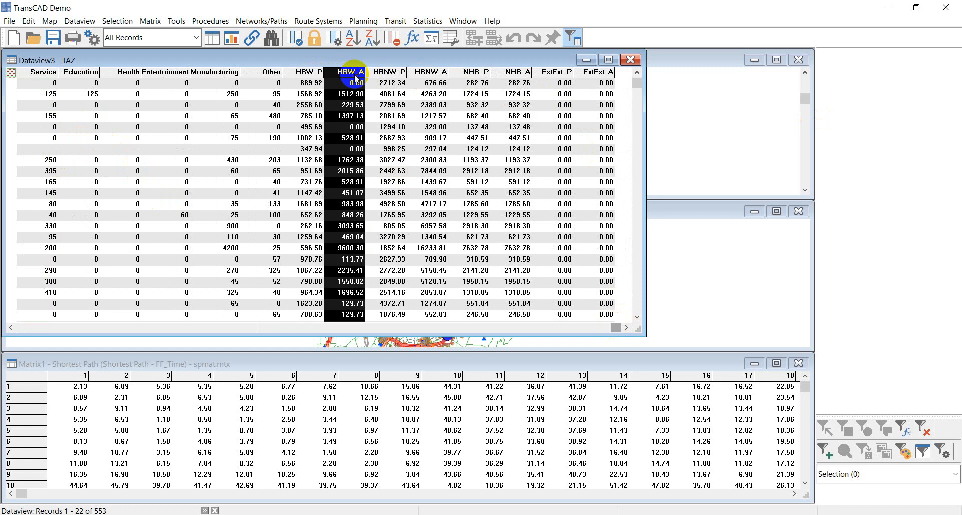
{"action": "left_click", "coordinate": [391, 73]}
{"action": "left_click", "coordinate": [431, 73]}
{"action": "left_click", "coordinate": [471, 73]}
{"action": "left_click", "coordinate": [516, 73]}
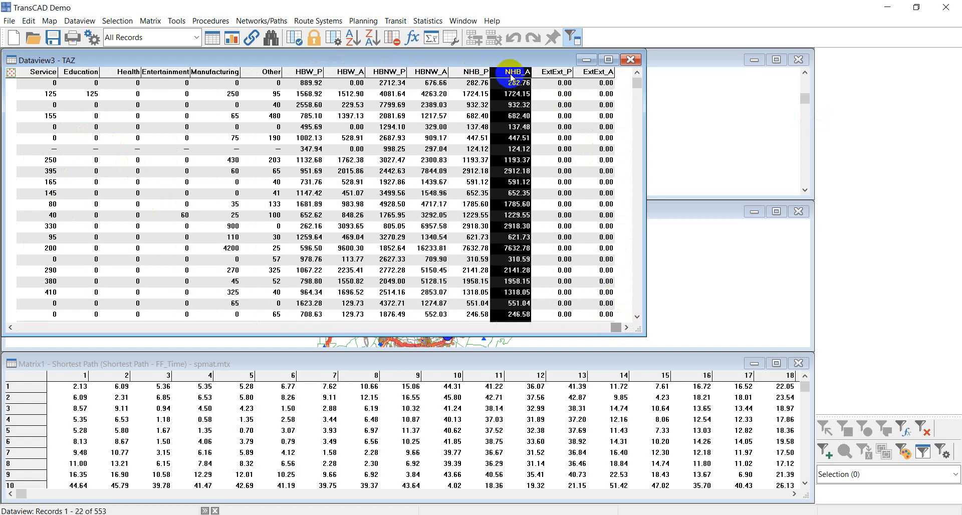
{"action": "left_click", "coordinate": [556, 73]}
{"action": "left_click", "coordinate": [313, 73]}
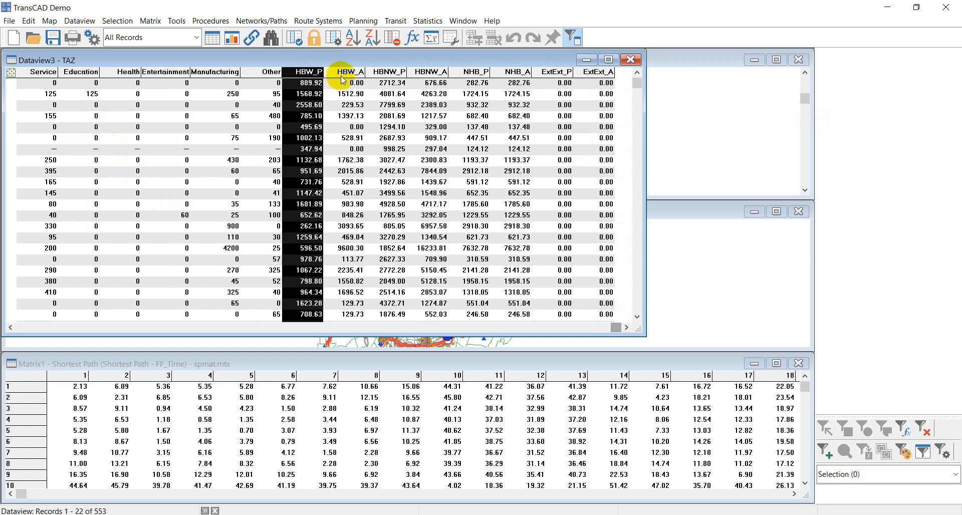
{"action": "left_click", "coordinate": [308, 75]}
{"action": "left_click", "coordinate": [312, 74]}
{"action": "left_click", "coordinate": [316, 123]}
{"action": "left_click", "coordinate": [316, 74]}
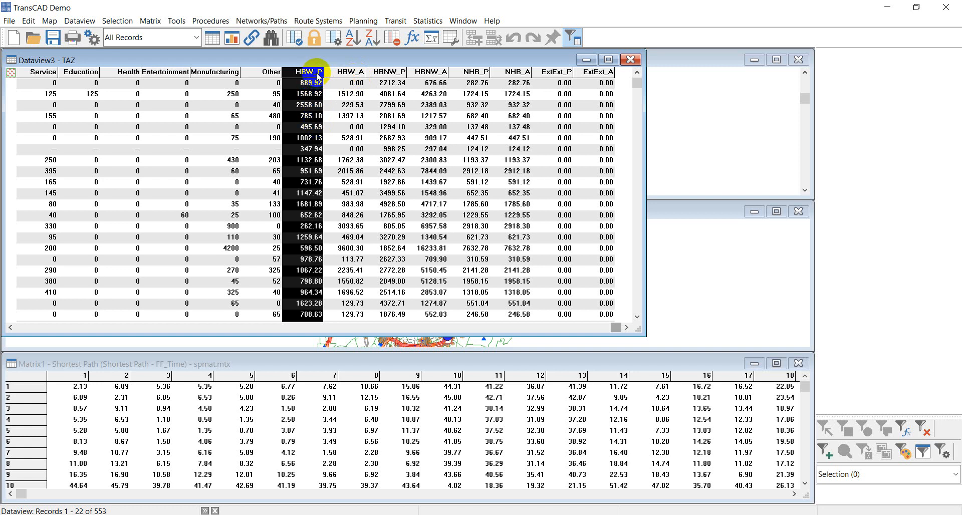
{"action": "left_click", "coordinate": [351, 73]}
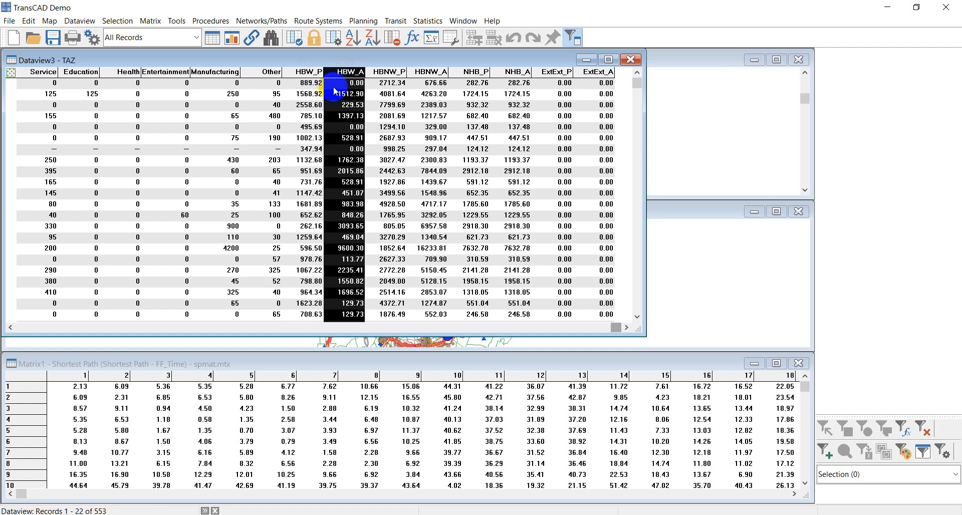
Compute TAZ field statistics, compare the Sum values of matching production and attraction fields, then close the statistics and minimize the TAZ dataview
{"action": "left_click", "coordinate": [432, 39]}
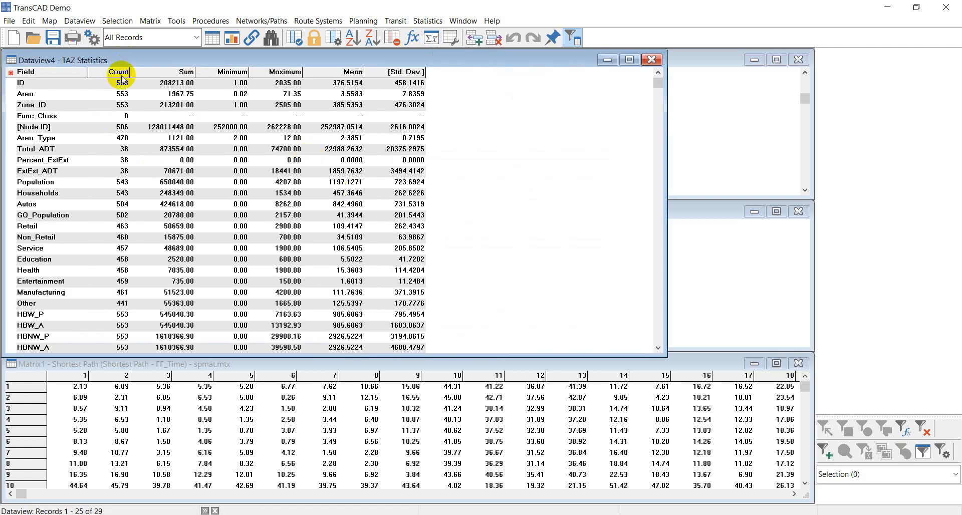
{"action": "left_click", "coordinate": [165, 72]}
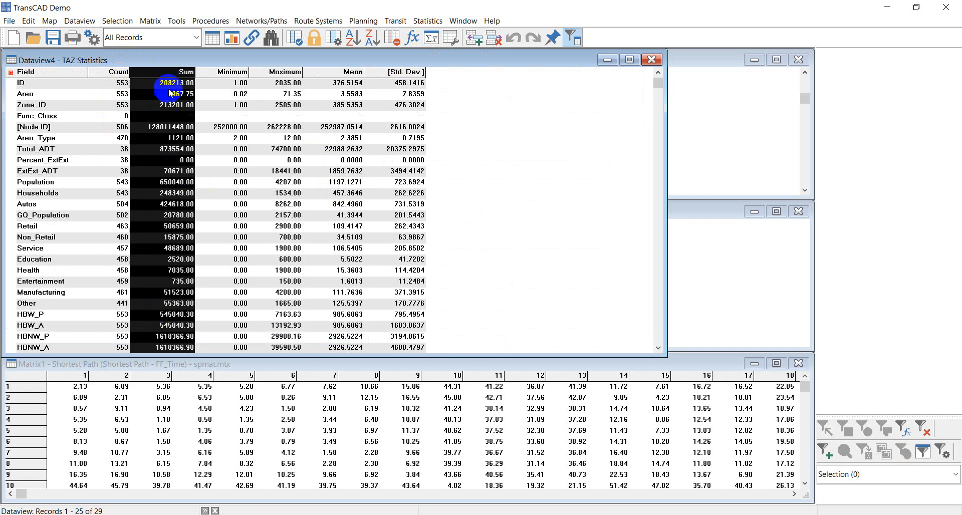
{"action": "scroll", "coordinate": [179, 256], "scroll_direction": "down", "scroll_amount": 3}
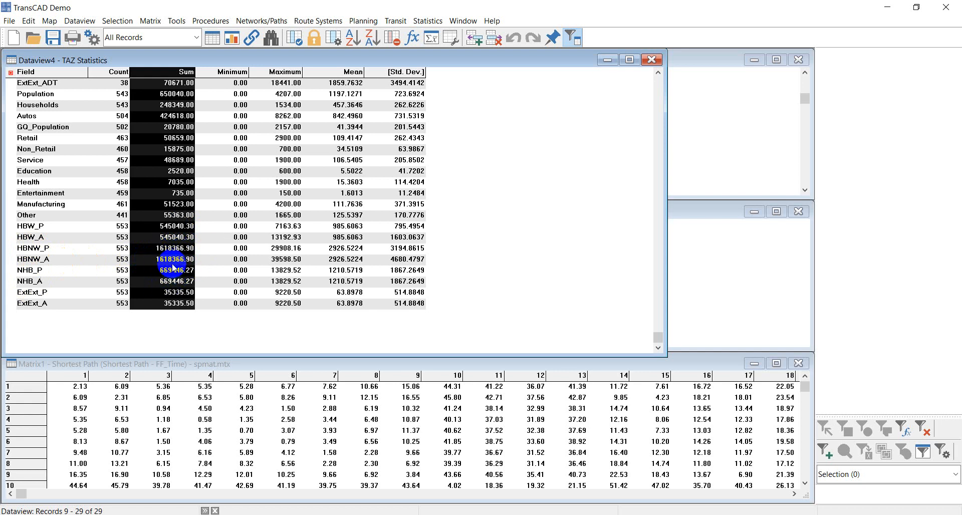
{"action": "left_click", "coordinate": [651, 61]}
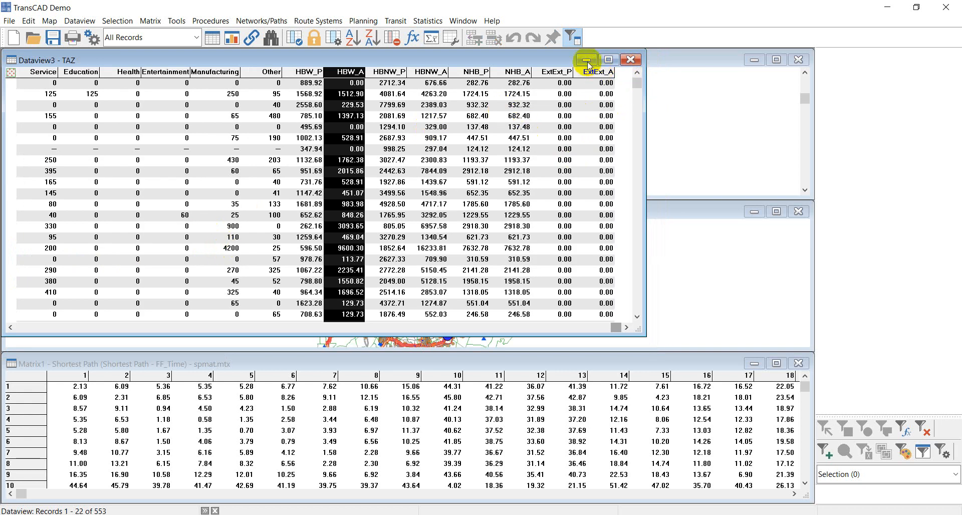
{"action": "left_click", "coordinate": [587, 60]}
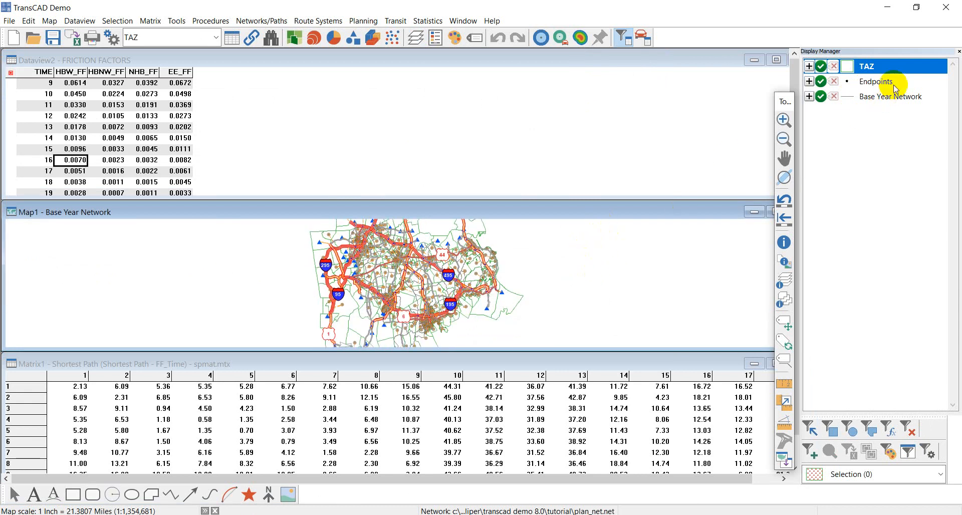
Inspect the Base Year Network links and the Endpoints nodes on the map at a closer scale
{"action": "left_click", "coordinate": [878, 97]}
{"action": "scroll", "coordinate": [422, 287], "scroll_direction": "up", "scroll_amount": 3}
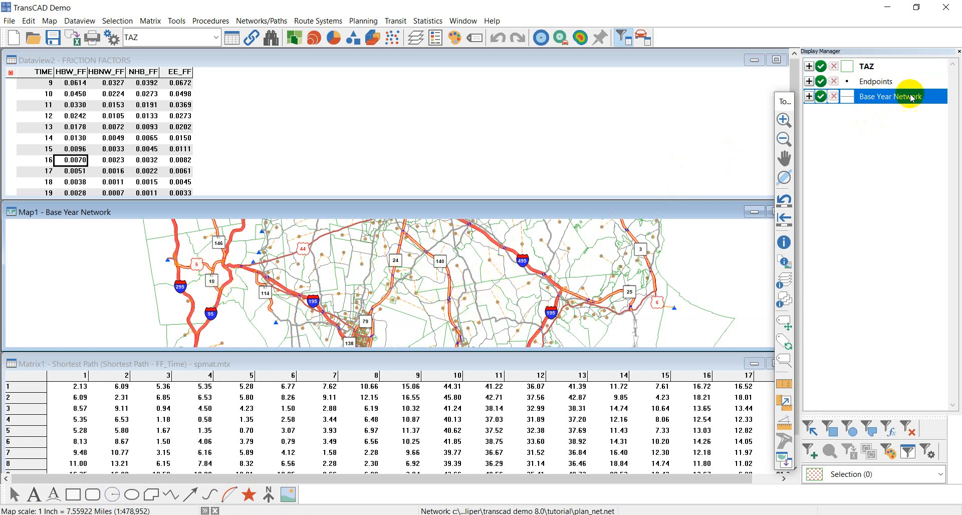
{"action": "left_click", "coordinate": [876, 84]}
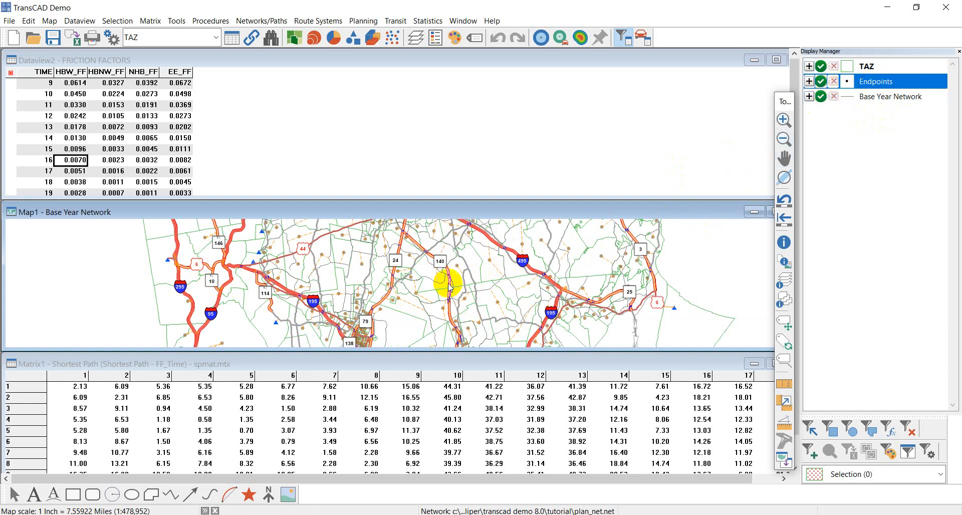
{"action": "scroll", "coordinate": [423, 300], "scroll_direction": "up", "scroll_amount": 1}
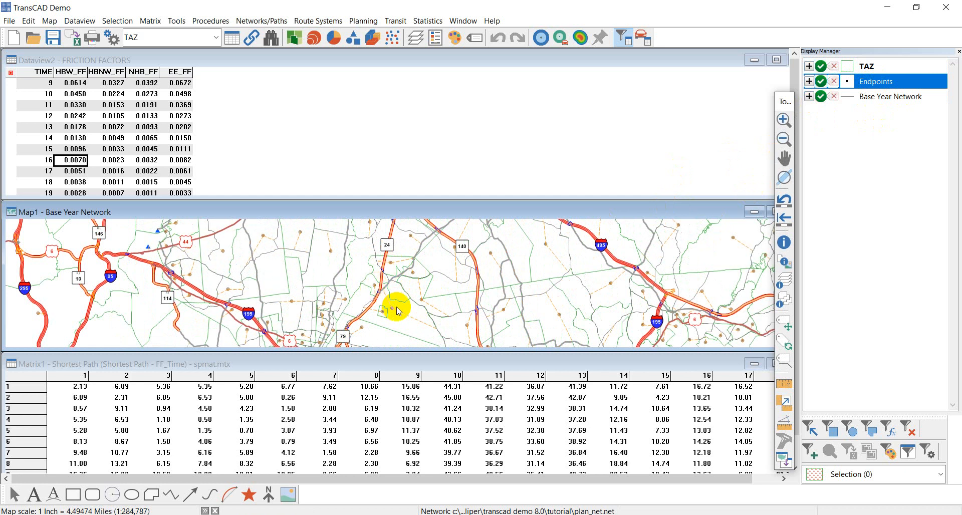
Close the Shortest Path matrix window and extend the Base Year Network map window down into the freed space
{"action": "scroll", "coordinate": [398, 304], "scroll_direction": "down", "scroll_amount": 3}
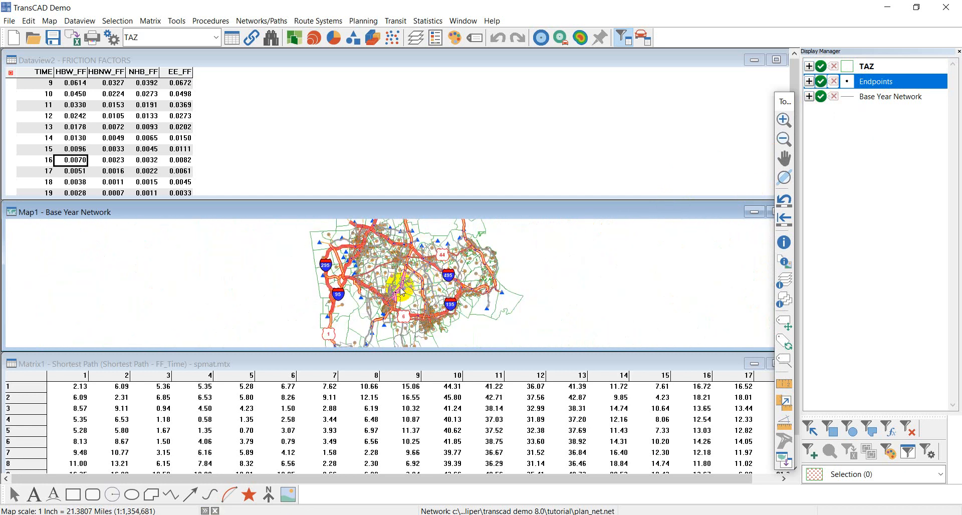
{"action": "scroll", "coordinate": [410, 281], "scroll_direction": "up", "scroll_amount": 1}
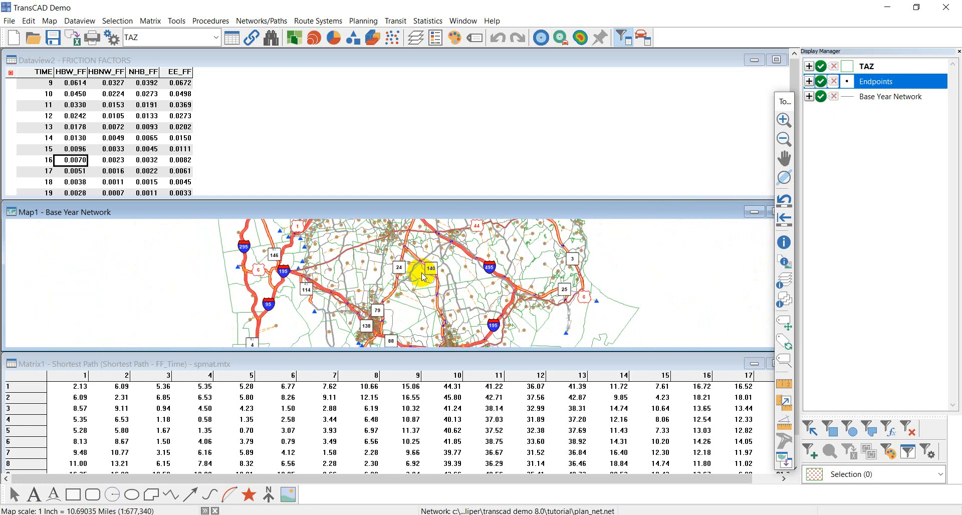
{"action": "left_click", "coordinate": [179, 366]}
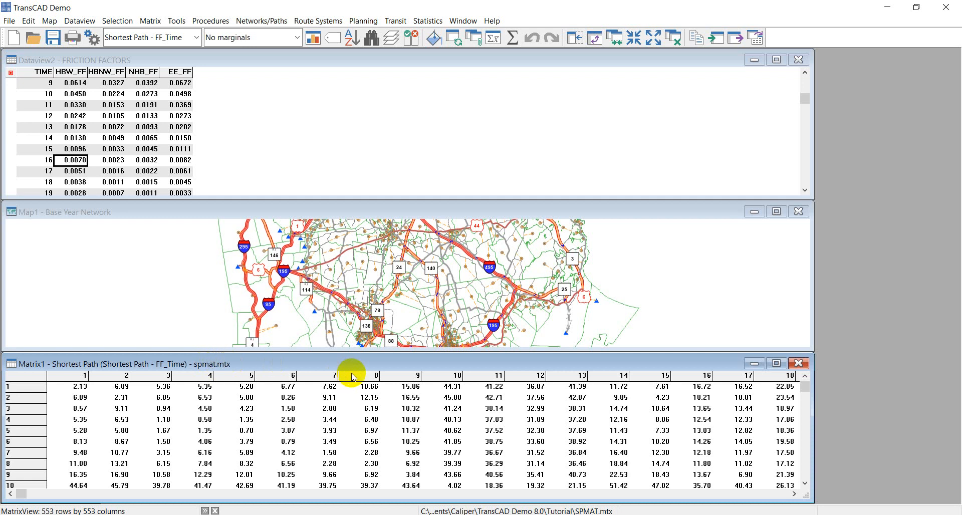
{"action": "left_click", "coordinate": [799, 363]}
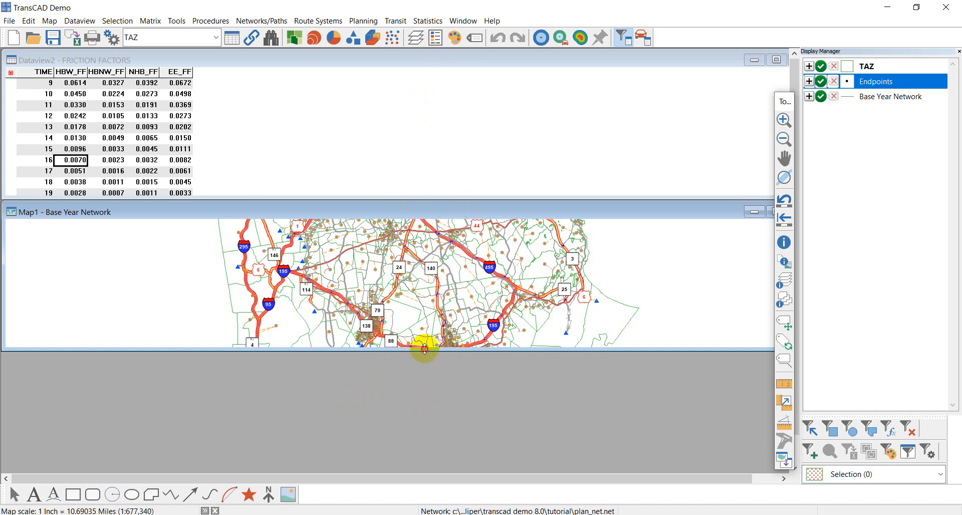
{"action": "left_click_drag", "start_coordinate": [424, 349], "coordinate": [418, 459]}
Examine the network links, zone boundaries and nodes on the enlarged map, and highlight the TAZ layer in the layer list
{"action": "left_click", "coordinate": [394, 323]}
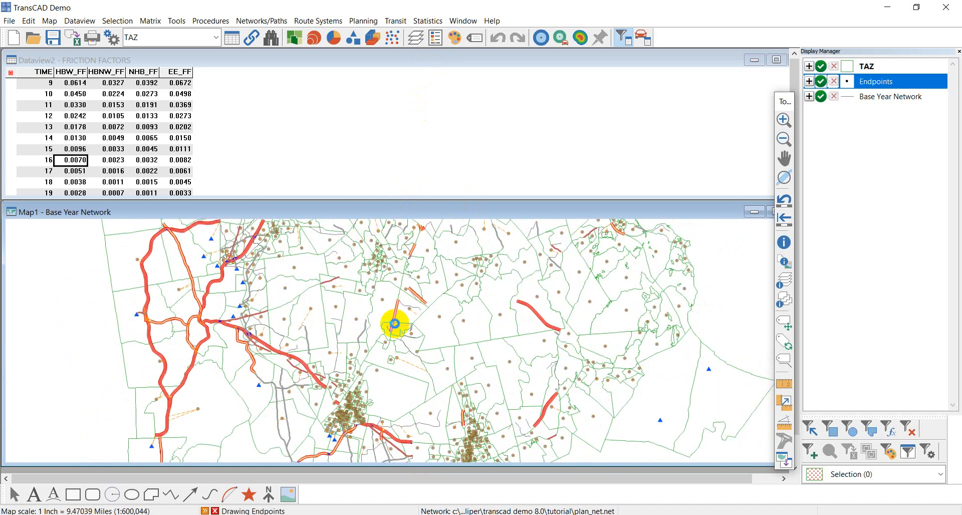
{"action": "scroll", "coordinate": [386, 322], "scroll_direction": "down", "scroll_amount": 1}
{"action": "scroll", "coordinate": [340, 312], "scroll_direction": "down", "scroll_amount": 1}
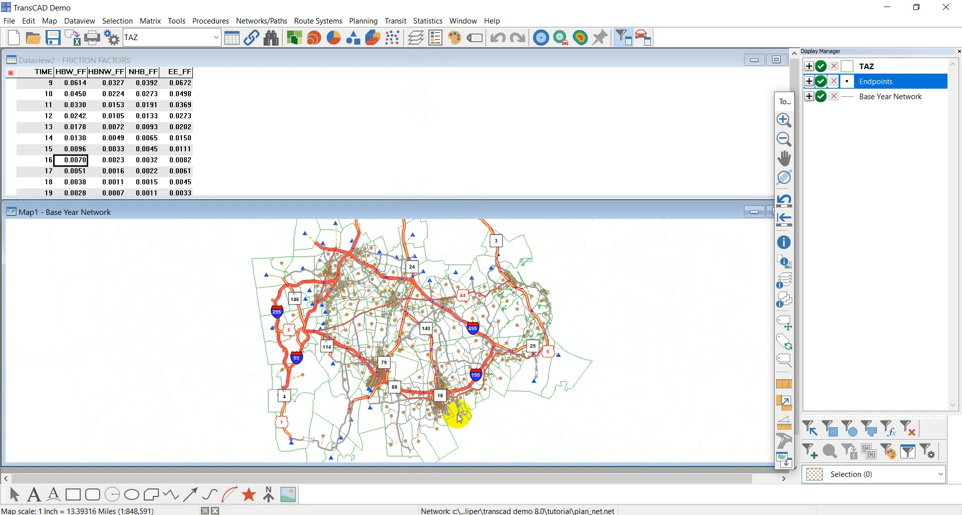
{"action": "scroll", "coordinate": [423, 444], "scroll_direction": "up", "scroll_amount": 7}
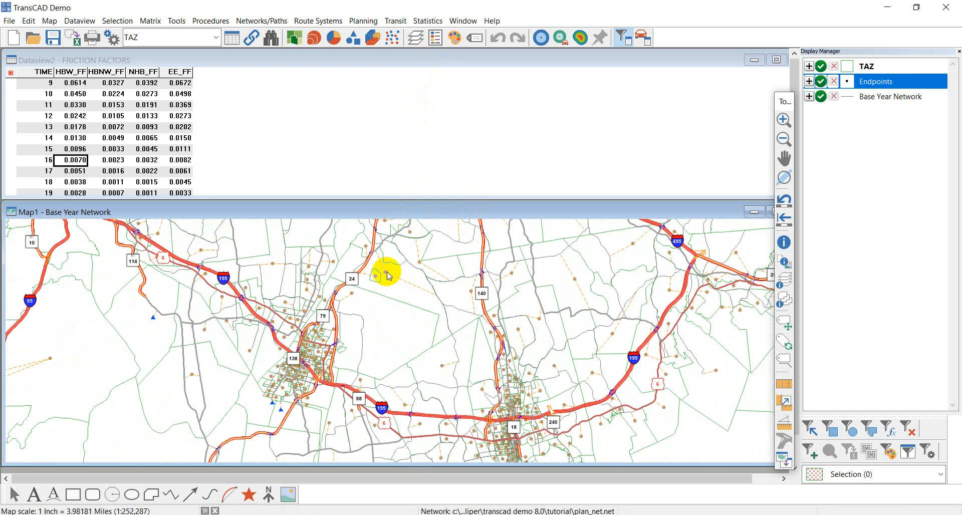
{"action": "scroll", "coordinate": [162, 328], "scroll_direction": "down", "scroll_amount": 3}
{"action": "scroll", "coordinate": [218, 307], "scroll_direction": "down", "scroll_amount": 1}
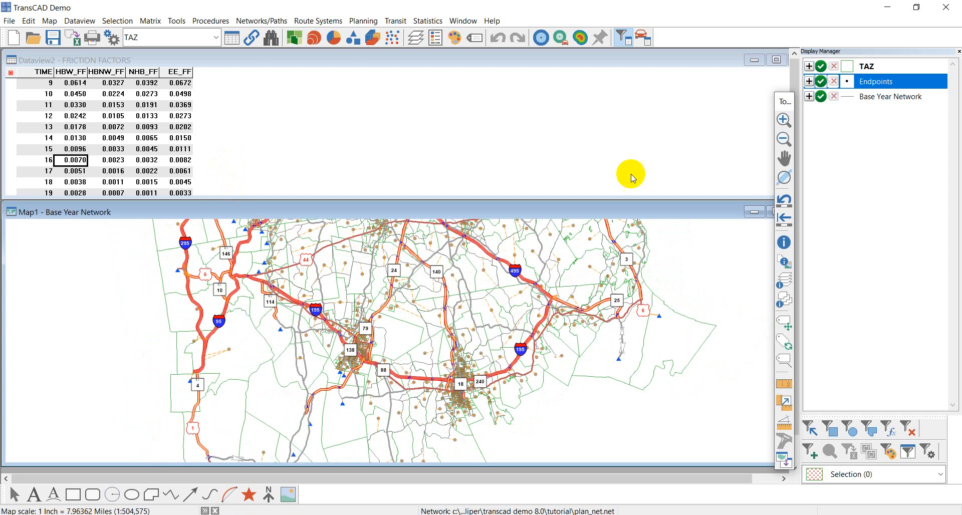
{"action": "left_click", "coordinate": [862, 71]}
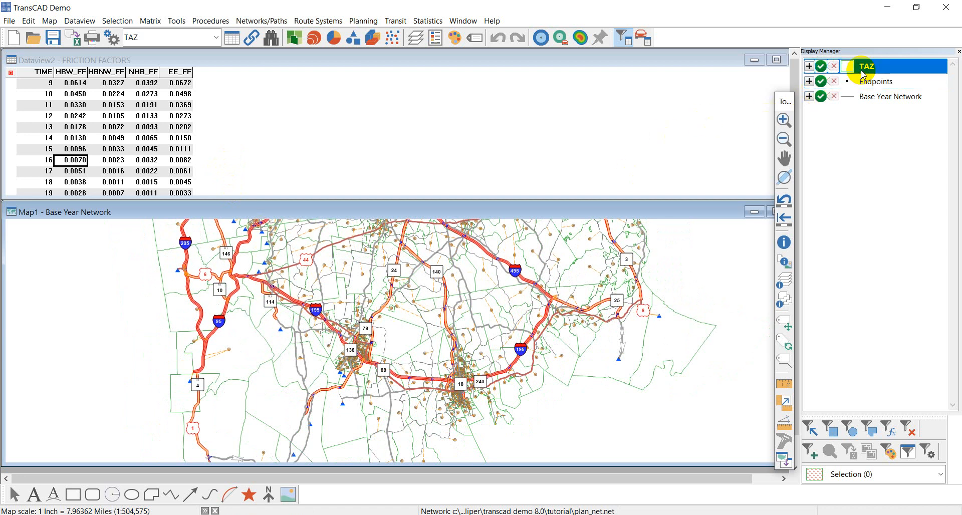
{"action": "left_click", "coordinate": [243, 111]}
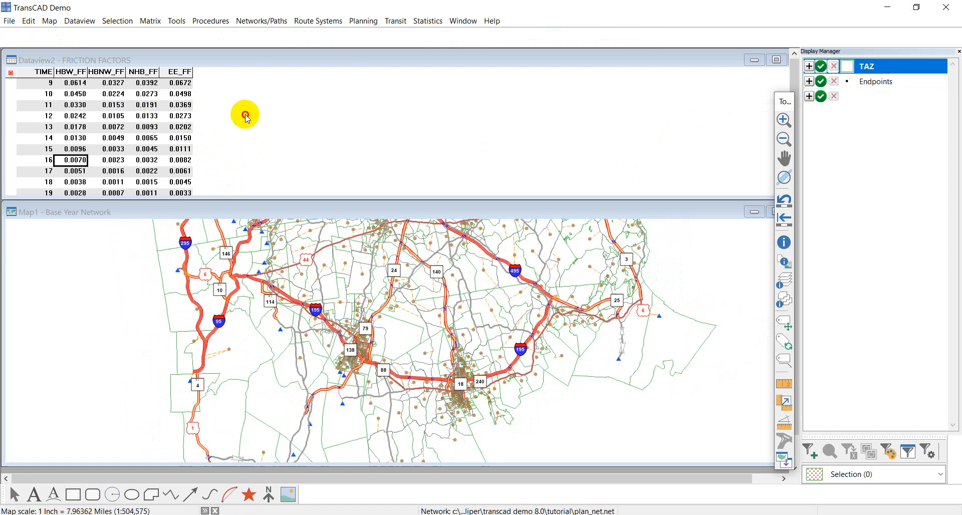
{"action": "left_click", "coordinate": [127, 329]}
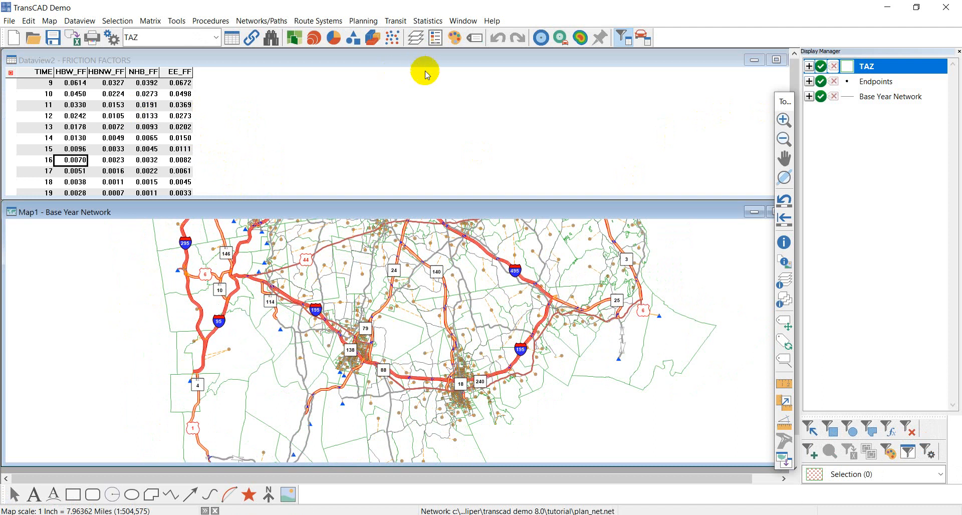
Make Base Year Network the working layer and open the Create Network settings for its entire line layer
{"action": "left_click", "coordinate": [256, 25]}
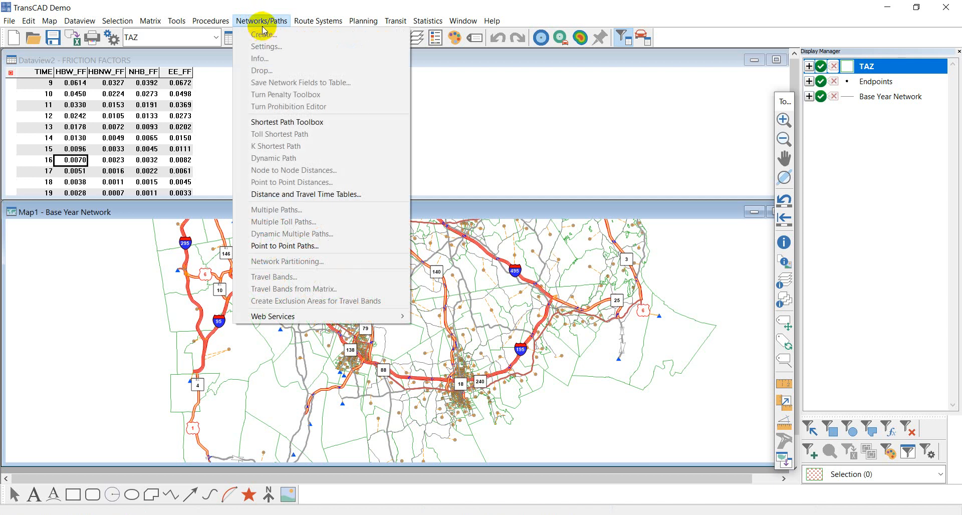
{"action": "left_click", "coordinate": [188, 6]}
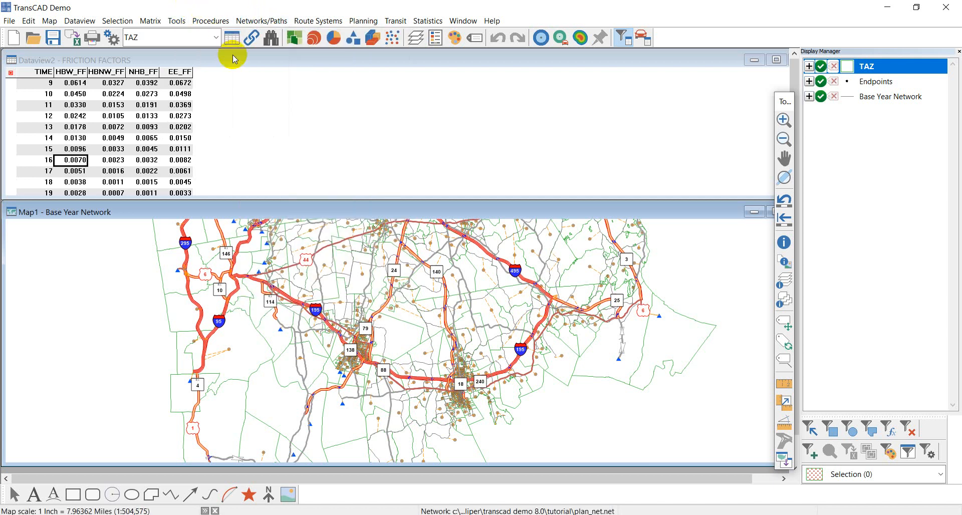
{"action": "left_click", "coordinate": [213, 36]}
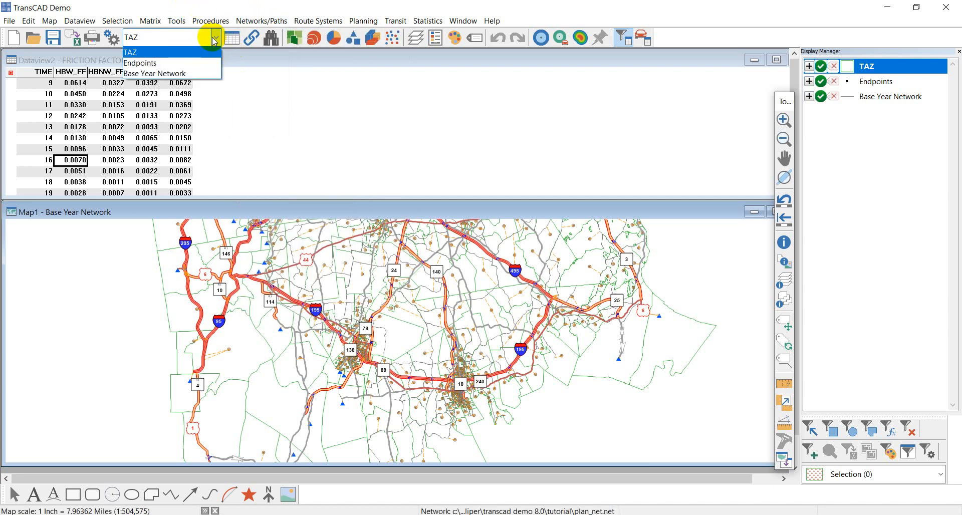
{"action": "left_click", "coordinate": [169, 74]}
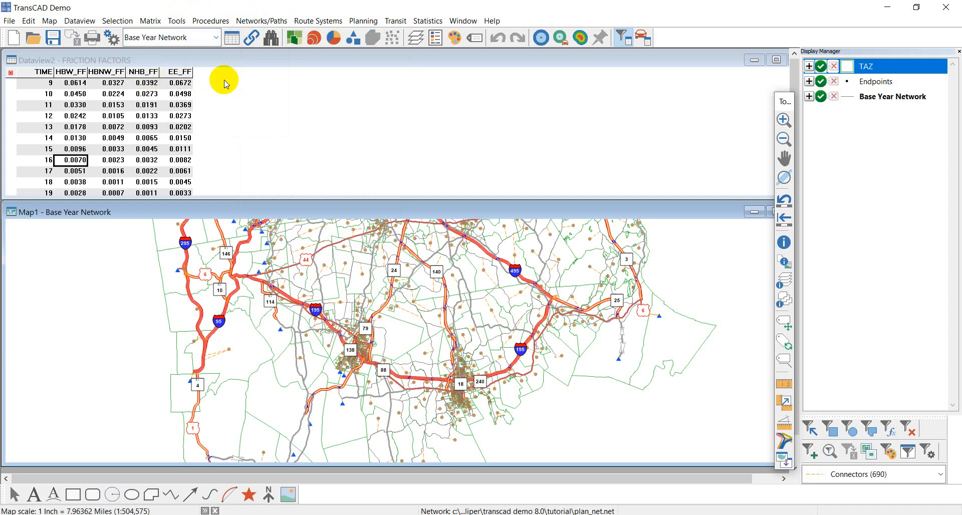
{"action": "left_click", "coordinate": [264, 21]}
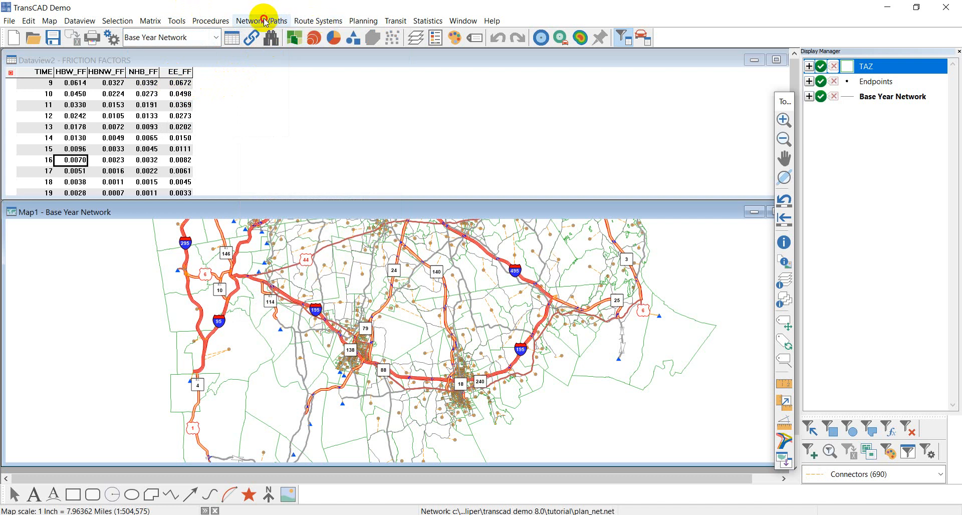
{"action": "left_click", "coordinate": [279, 31]}
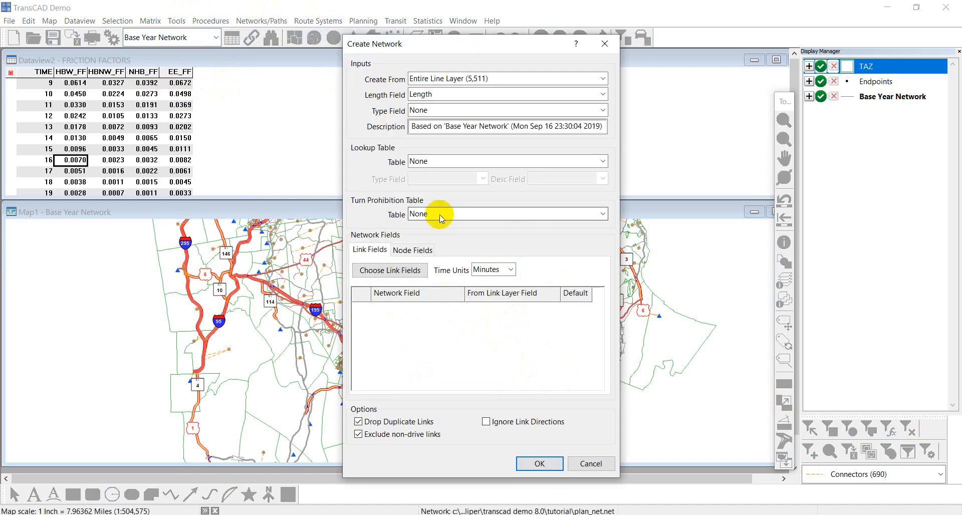
{"action": "left_click_drag", "start_coordinate": [446, 45], "coordinate": [517, 53]}
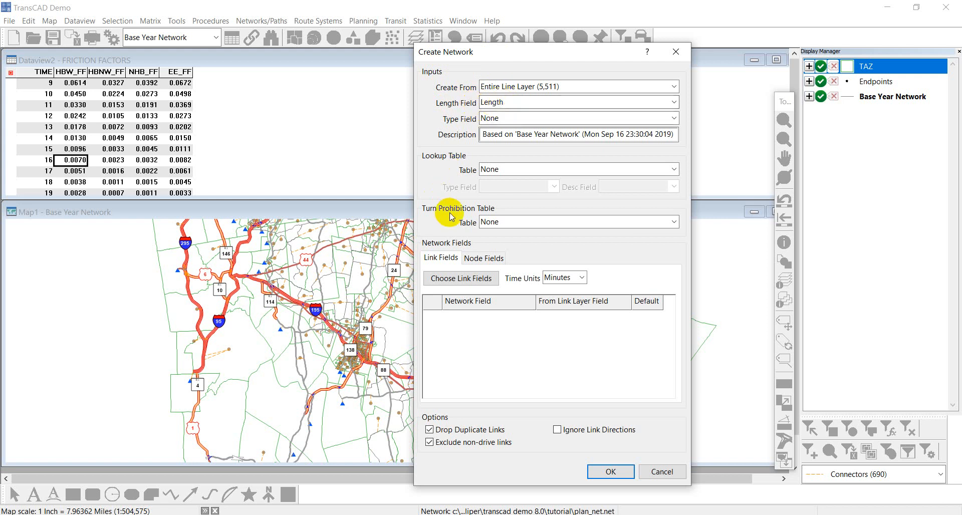
Add [Freeflow Time] as a link field of the new network
{"action": "left_click", "coordinate": [455, 287]}
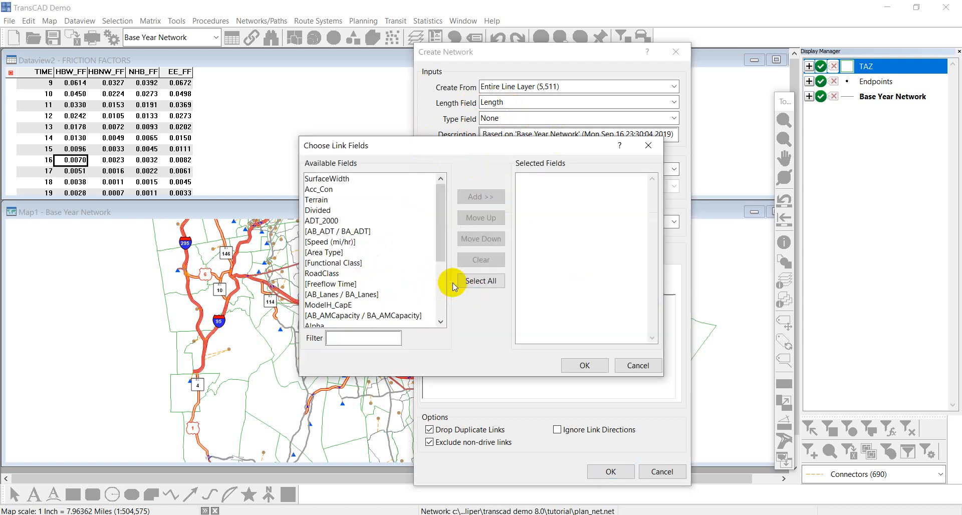
{"action": "left_click", "coordinate": [332, 283]}
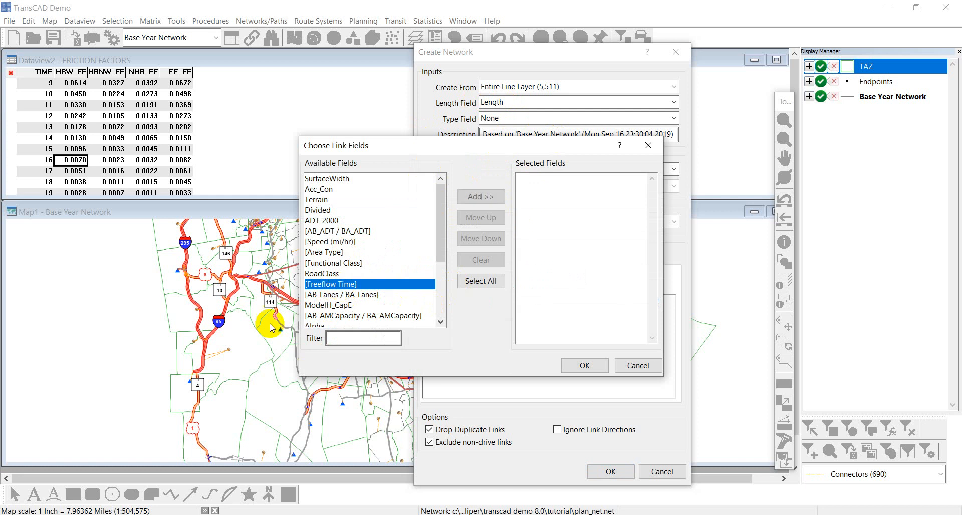
{"action": "left_click", "coordinate": [479, 196]}
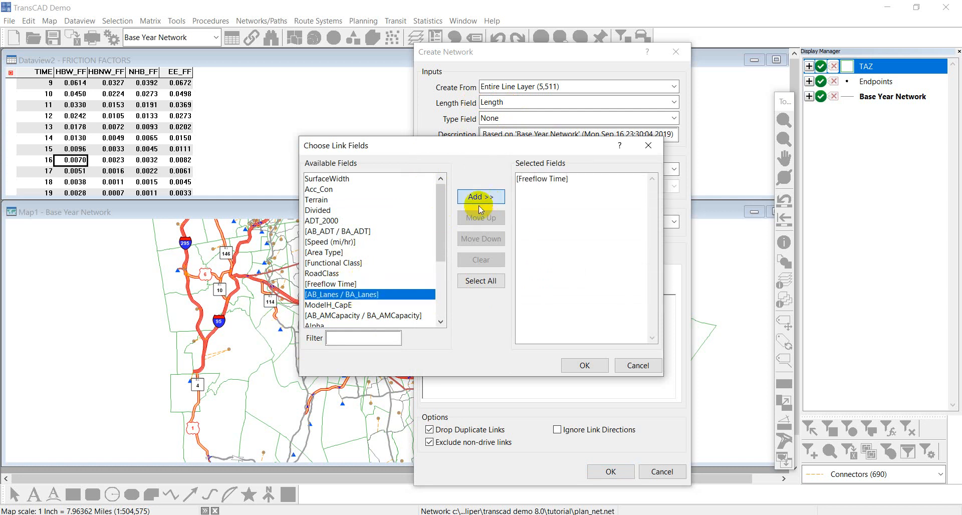
{"action": "left_click", "coordinate": [583, 367]}
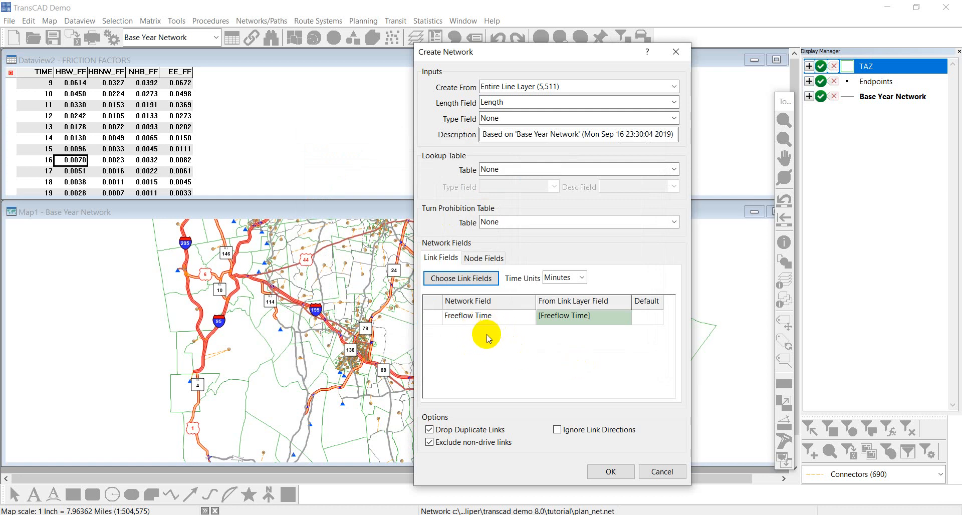
Create the network and save it as MY NETWORK.net, replacing the existing file
{"action": "left_click", "coordinate": [605, 469]}
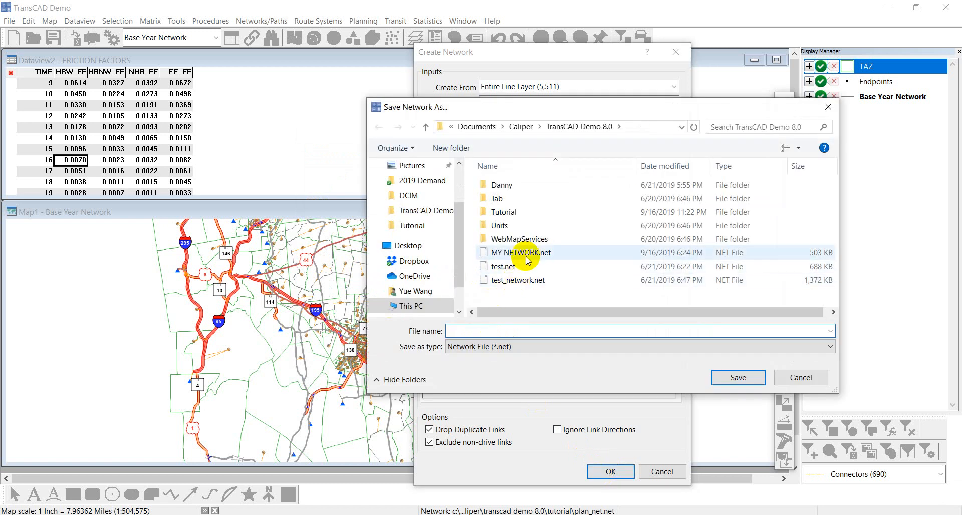
{"action": "left_click", "coordinate": [527, 256]}
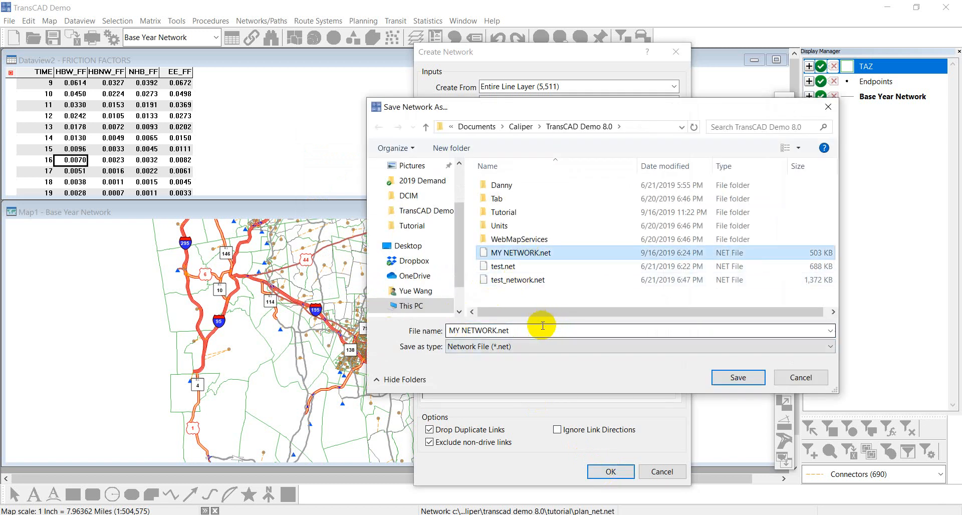
{"action": "left_click", "coordinate": [733, 379]}
{"action": "left_click", "coordinate": [519, 271]}
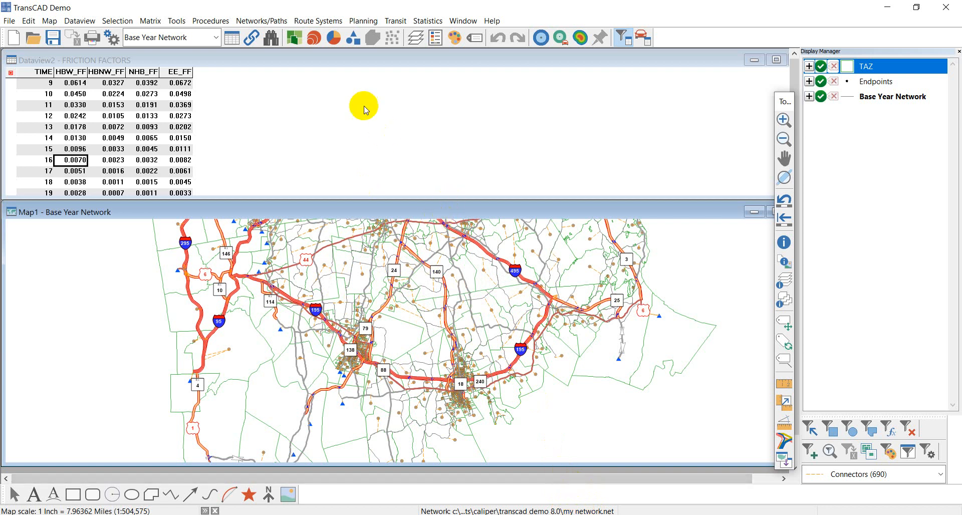
Set up Multiple Shortest Paths to minimize Freeflow Time from Centroids to Centroids, and dismiss the settings without running it
{"action": "left_click", "coordinate": [270, 23]}
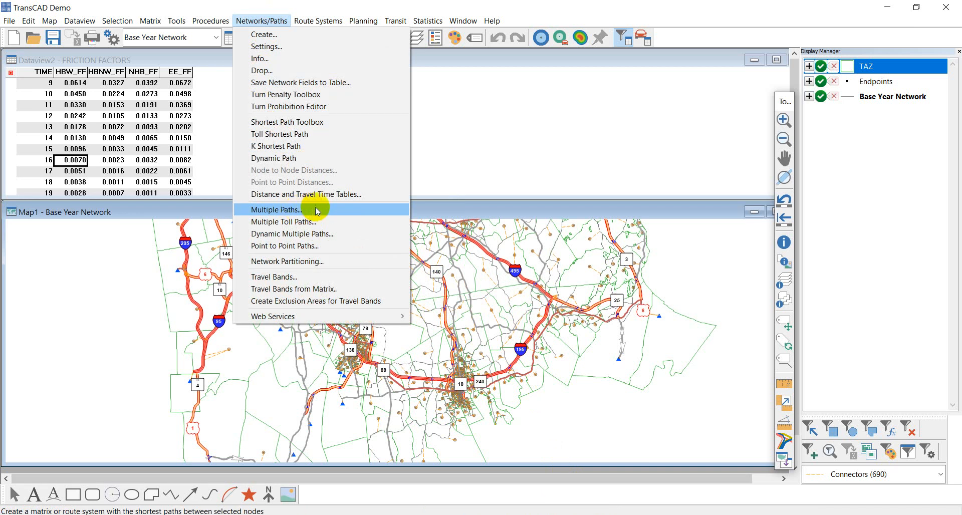
{"action": "left_click", "coordinate": [339, 210]}
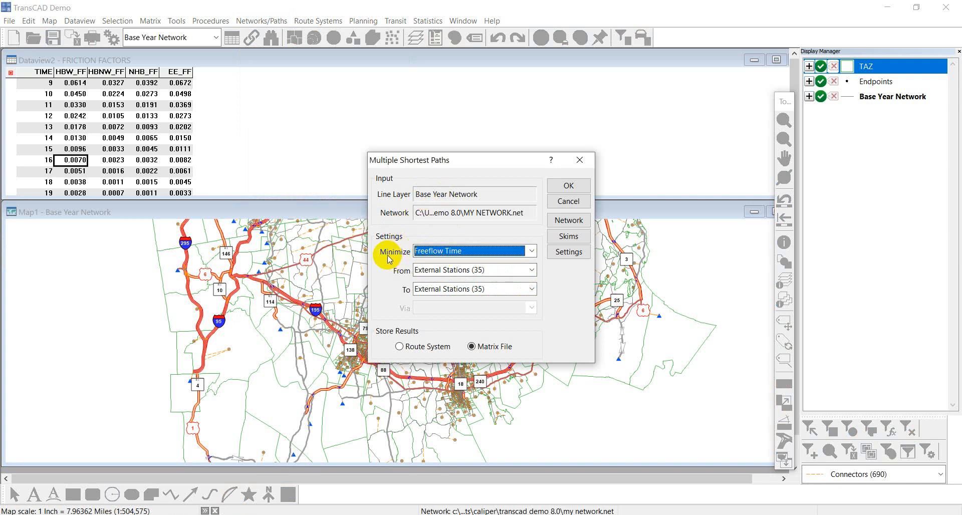
{"action": "left_click", "coordinate": [431, 253]}
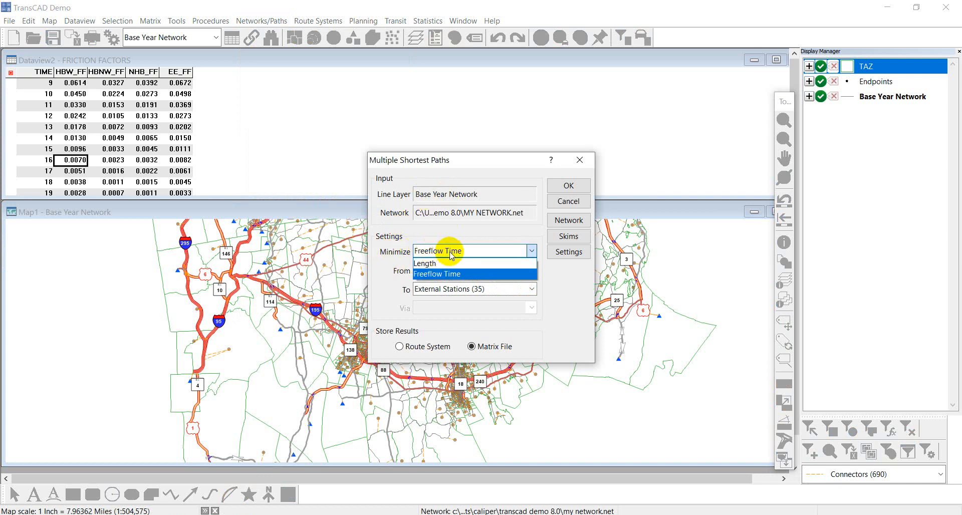
{"action": "left_click", "coordinate": [429, 275]}
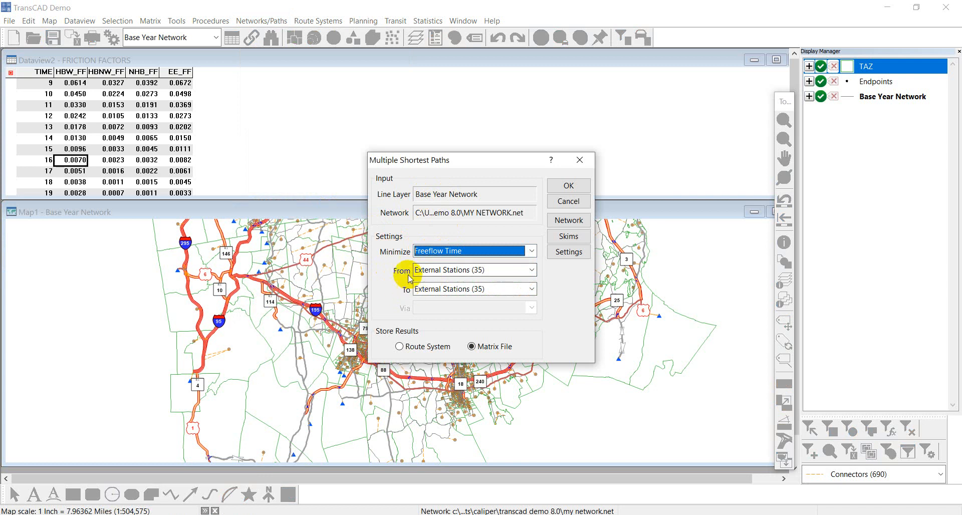
{"action": "left_click", "coordinate": [426, 270]}
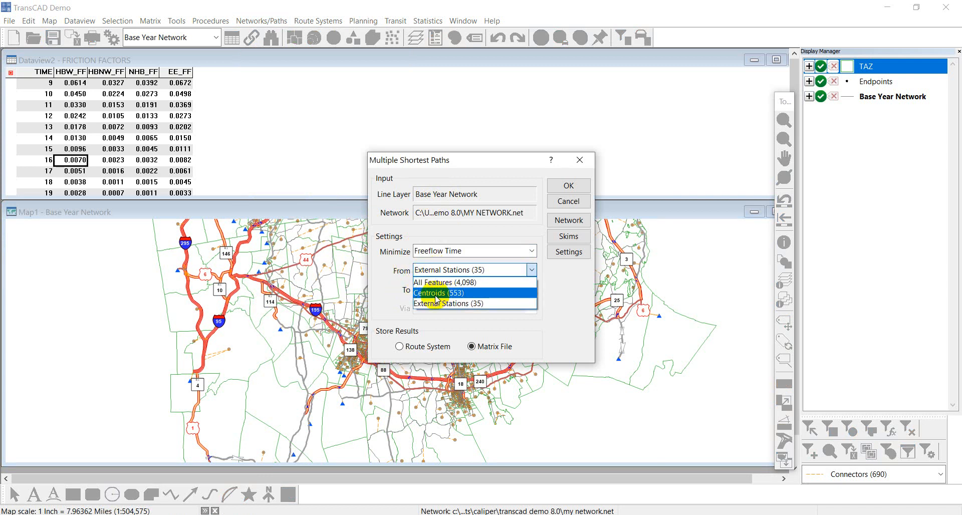
{"action": "left_click", "coordinate": [436, 293]}
{"action": "left_click", "coordinate": [451, 289]}
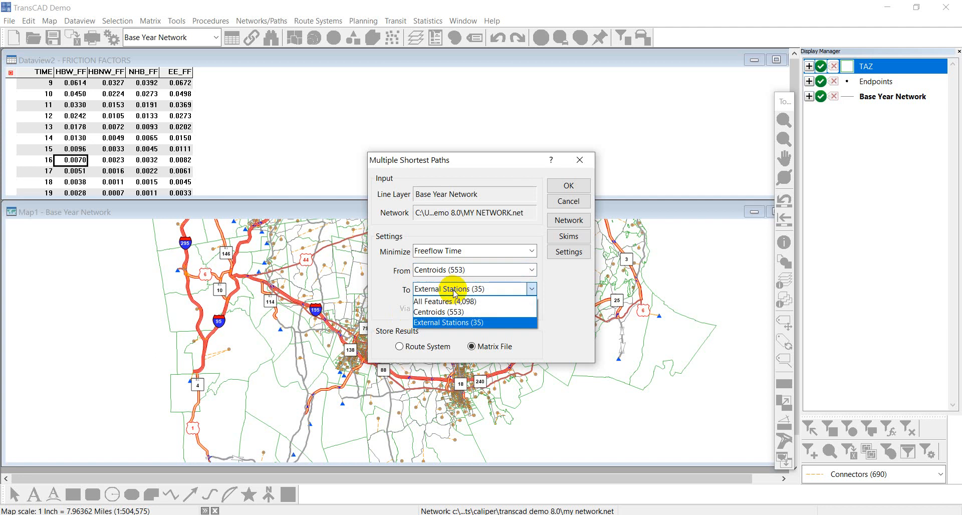
{"action": "left_click", "coordinate": [454, 313]}
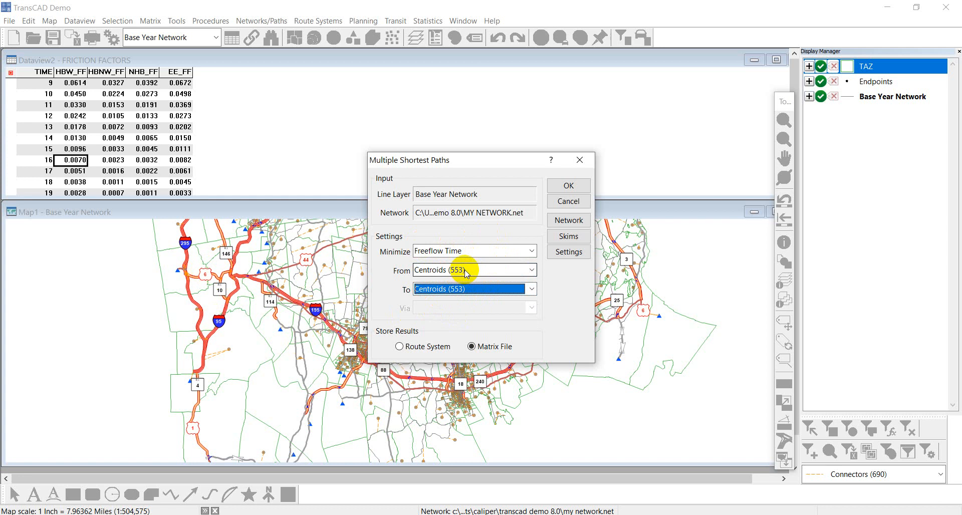
{"action": "left_click", "coordinate": [569, 201]}
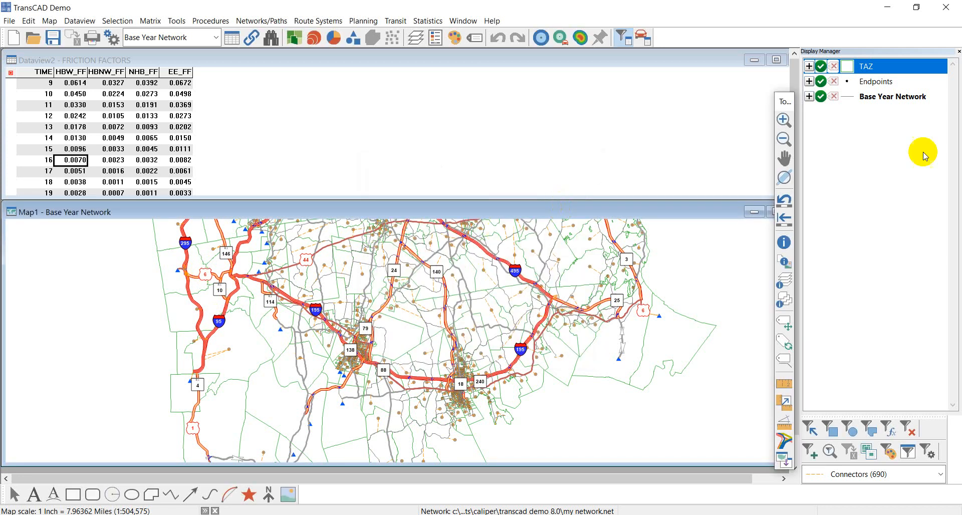
Expand the Endpoints layer's selection sets, open the layer's table, and sort its records by TAZ in descending order
{"action": "right_click", "coordinate": [868, 83]}
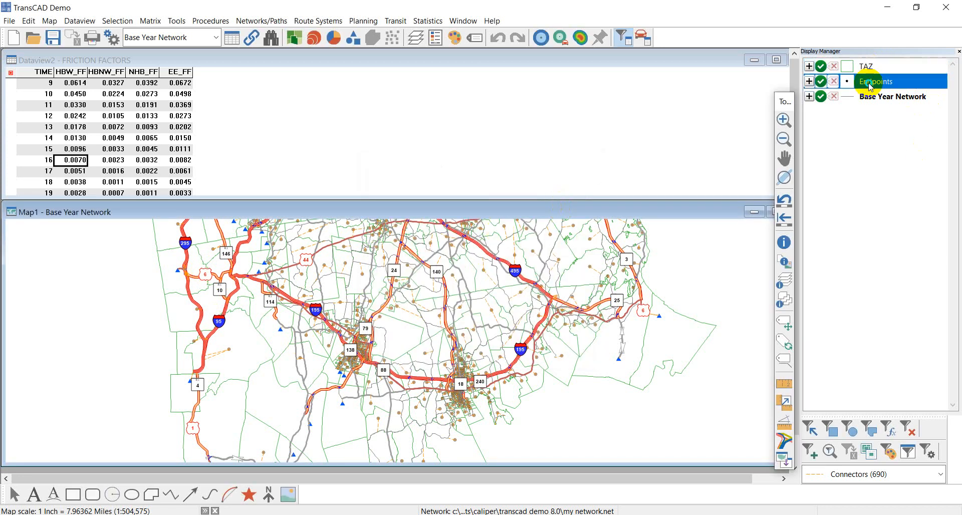
{"action": "left_click", "coordinate": [806, 82]}
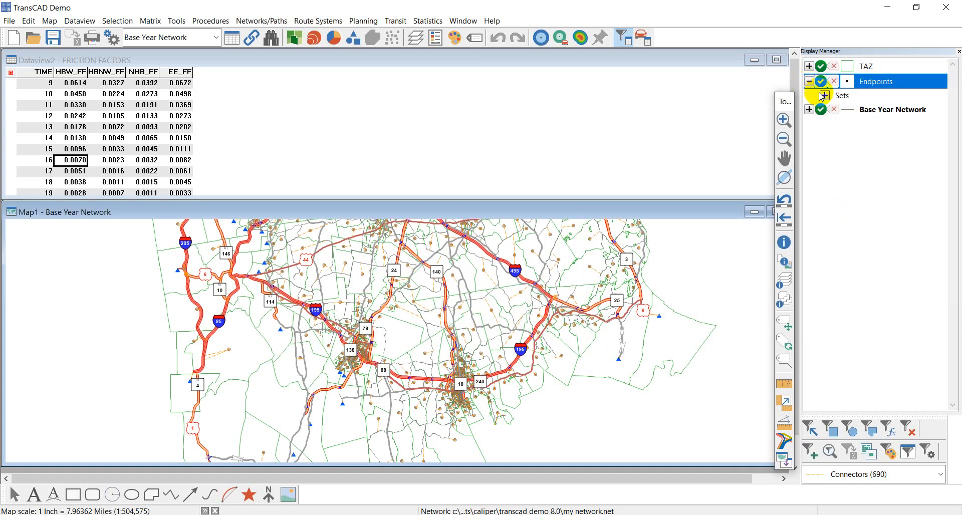
{"action": "left_click", "coordinate": [824, 95]}
{"action": "left_click", "coordinate": [897, 127]}
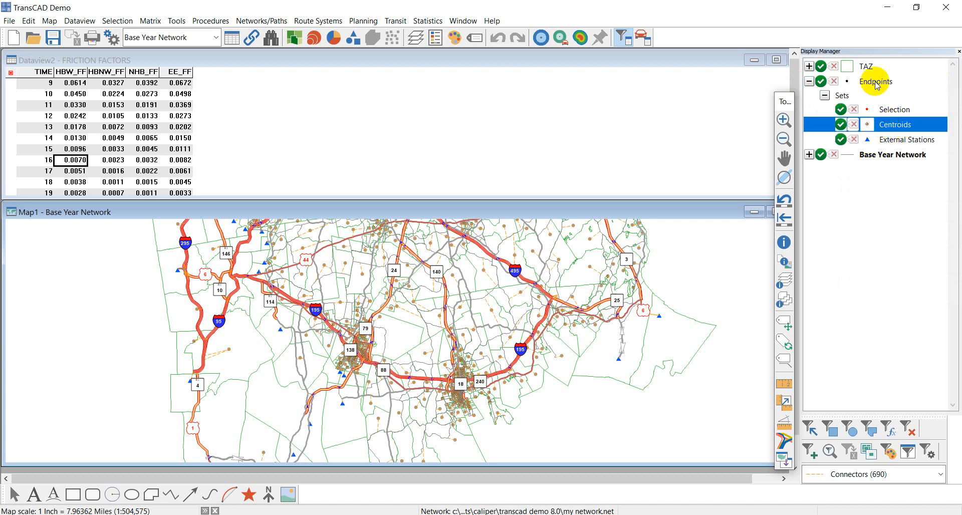
{"action": "right_click", "coordinate": [876, 83]}
{"action": "left_click", "coordinate": [822, 116]}
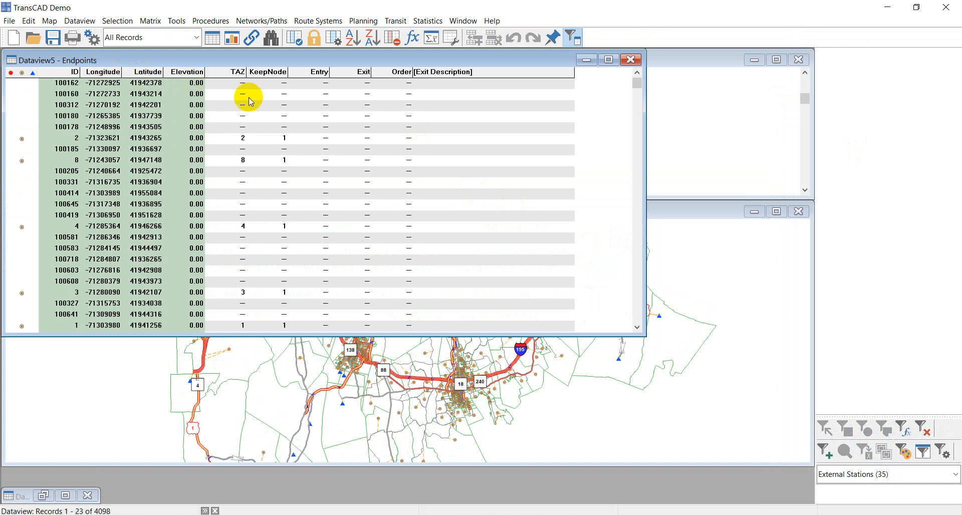
{"action": "left_click", "coordinate": [233, 72]}
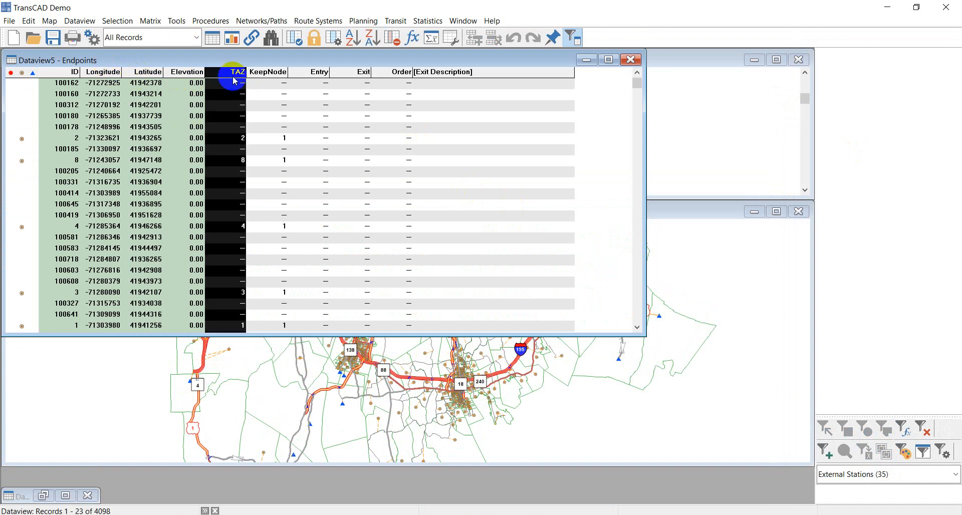
{"action": "left_click", "coordinate": [373, 38]}
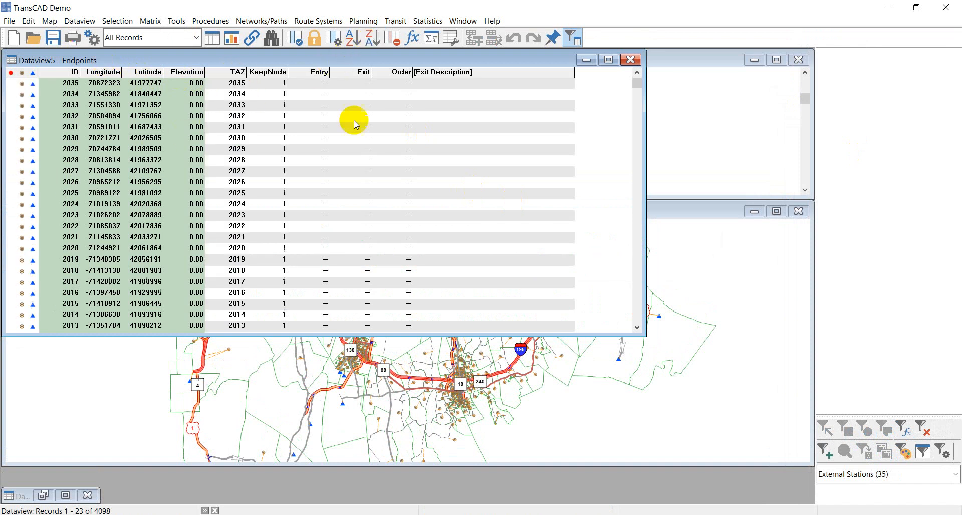
Examine the TAZ and ID values of external stations, centroids and ordinary nodes, then close the Endpoints table
{"action": "left_click", "coordinate": [226, 83]}
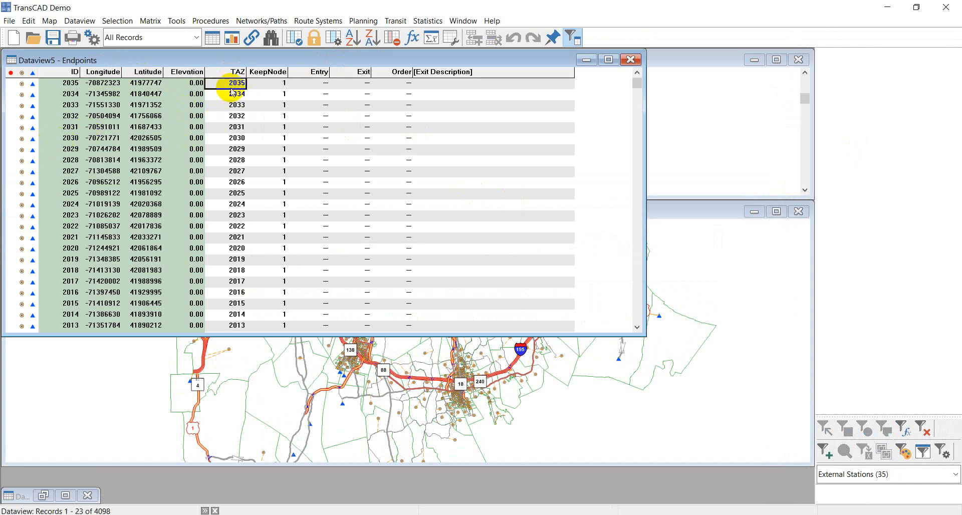
{"action": "left_click", "coordinate": [233, 117]}
{"action": "scroll", "coordinate": [233, 182], "scroll_direction": "down", "scroll_amount": 13}
{"action": "left_click", "coordinate": [233, 182]}
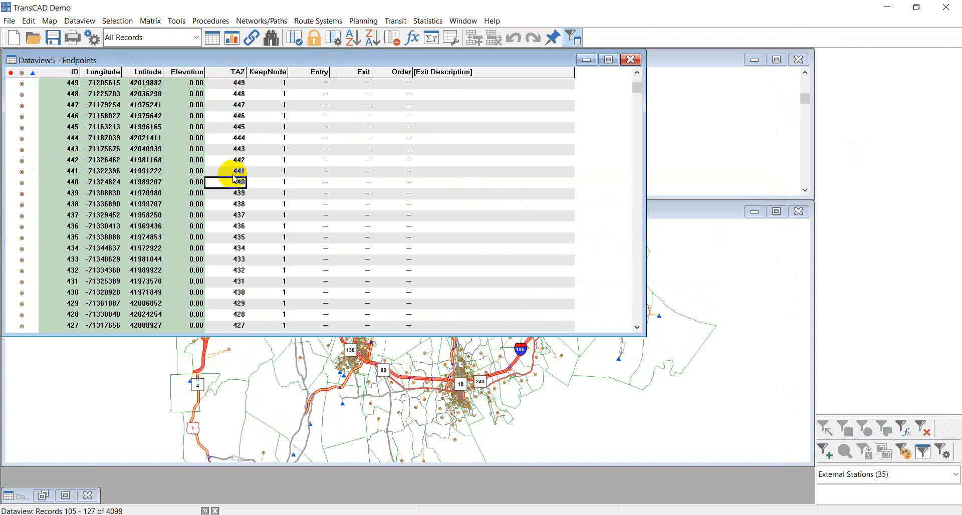
{"action": "scroll", "coordinate": [234, 176], "scroll_direction": "down", "scroll_amount": 15}
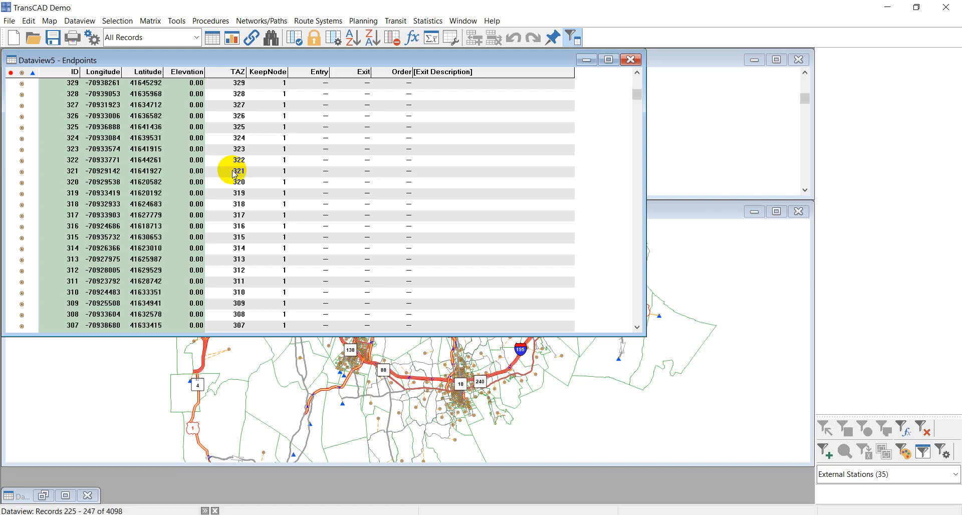
{"action": "scroll", "coordinate": [234, 173], "scroll_direction": "down", "scroll_amount": 20}
{"action": "left_click", "coordinate": [231, 193]}
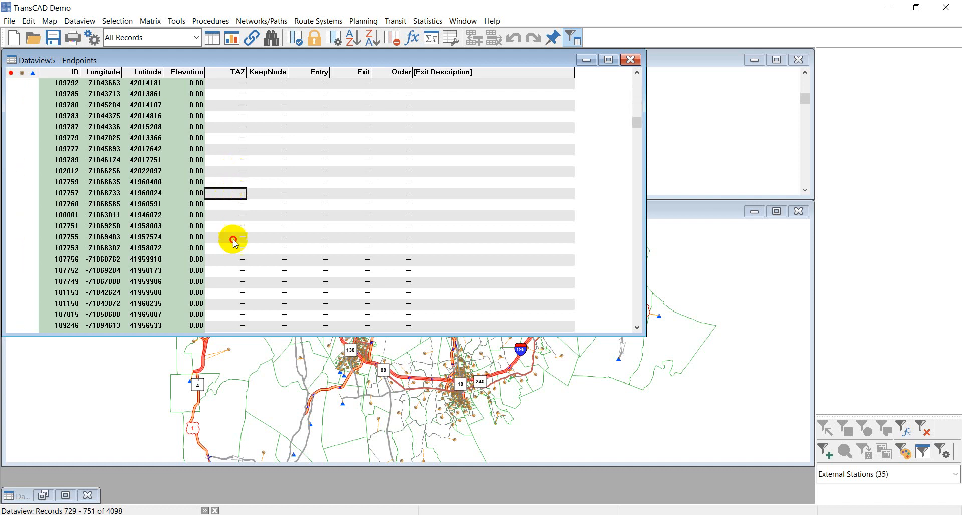
{"action": "left_click", "coordinate": [234, 238]}
{"action": "left_click", "coordinate": [231, 303]}
{"action": "scroll", "coordinate": [227, 296], "scroll_direction": "down", "scroll_amount": 1}
{"action": "left_click", "coordinate": [232, 270]}
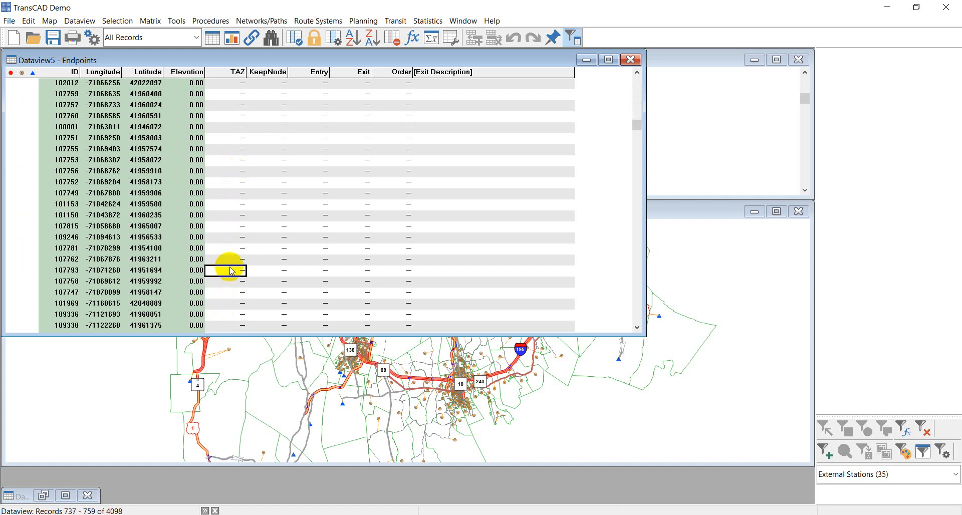
{"action": "scroll", "coordinate": [225, 217], "scroll_direction": "up", "scroll_amount": 20}
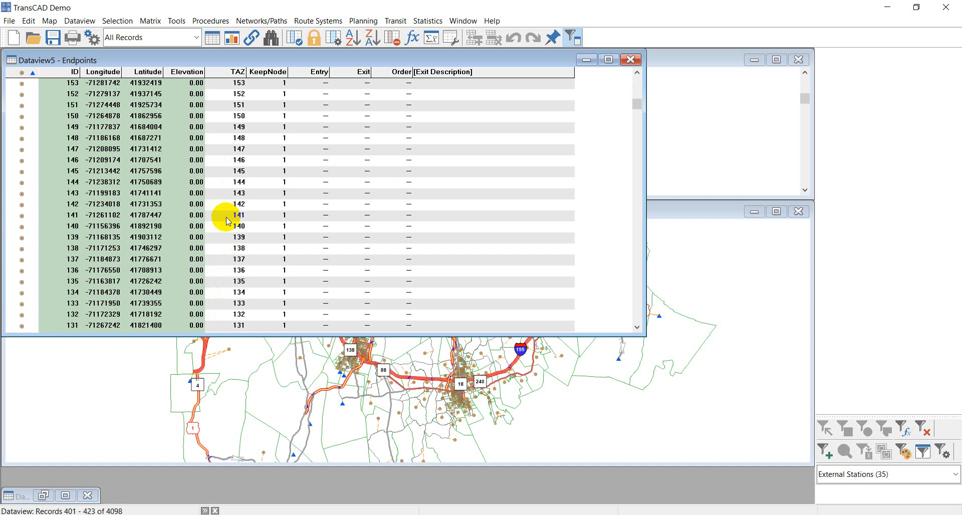
{"action": "scroll", "coordinate": [227, 221], "scroll_direction": "up", "scroll_amount": 20}
{"action": "left_click", "coordinate": [228, 160]}
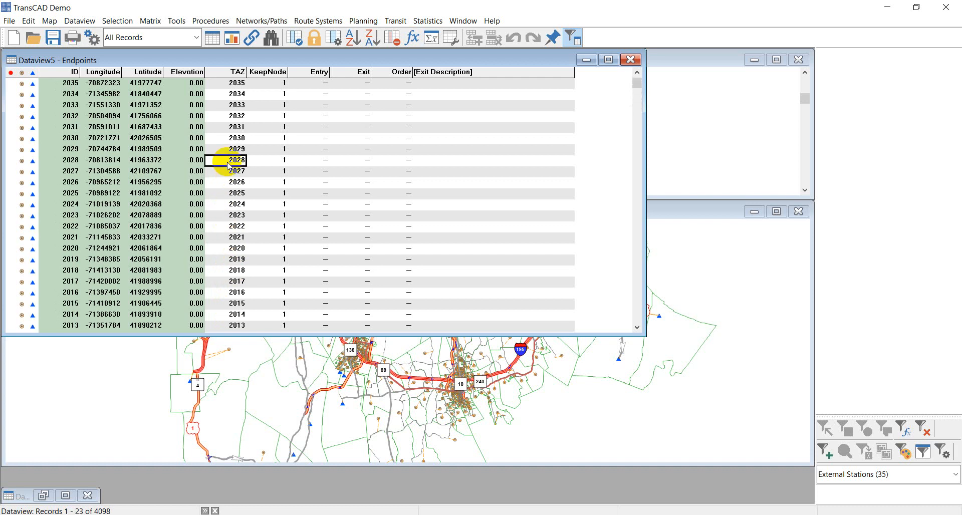
{"action": "left_click", "coordinate": [227, 238]}
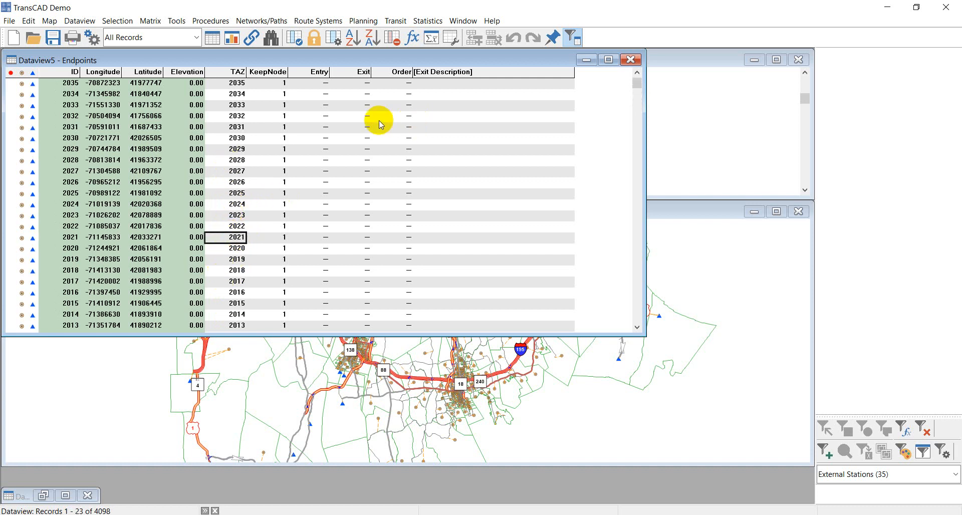
{"action": "left_click", "coordinate": [630, 61]}
{"action": "left_click", "coordinate": [453, 292]}
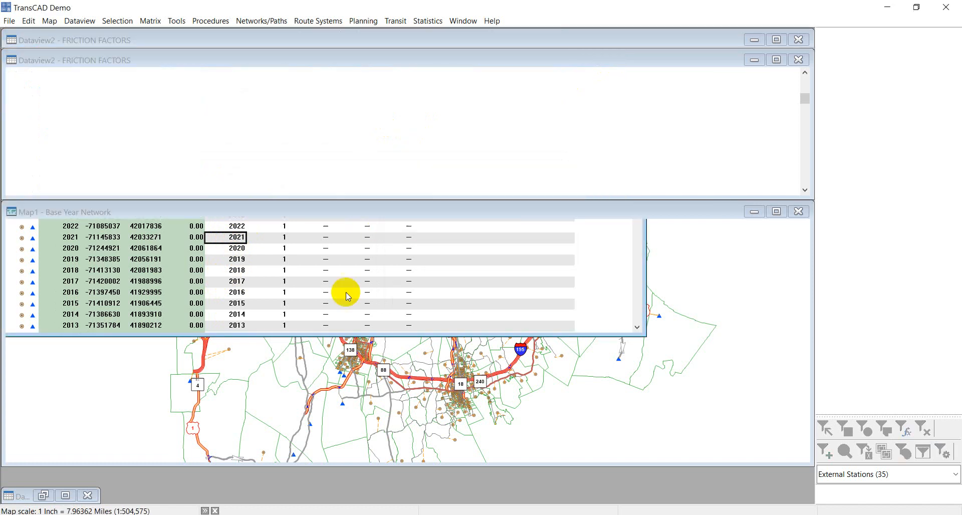
Set up Multiple Shortest Paths to minimize Freeflow Time from Centroids to Centroids with results in a matrix file, and accept the settings
{"action": "left_click", "coordinate": [255, 22]}
{"action": "left_click", "coordinate": [289, 210]}
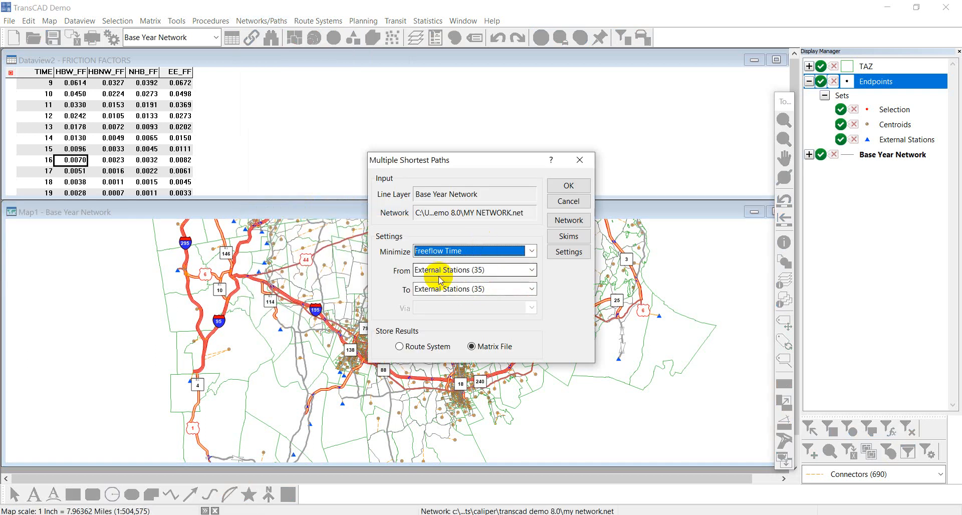
{"action": "left_click", "coordinate": [440, 274]}
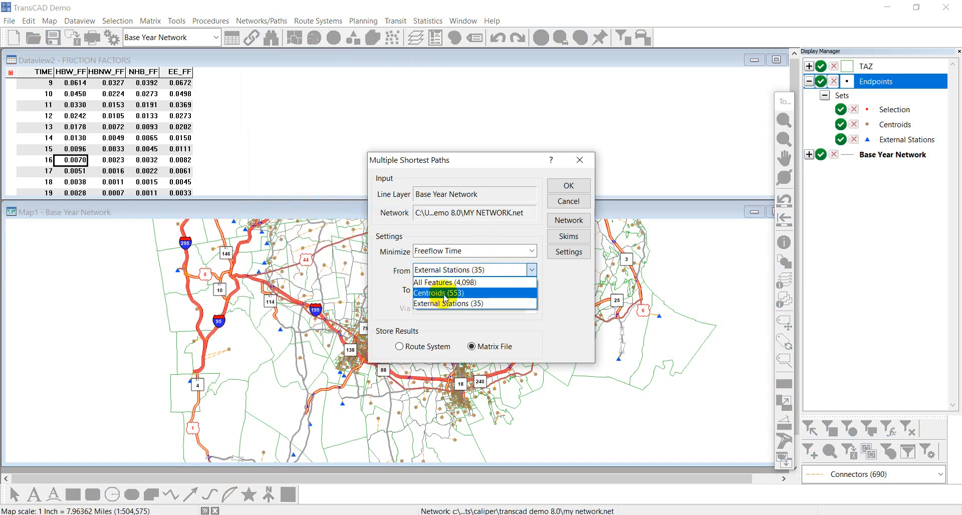
{"action": "left_click", "coordinate": [440, 296]}
{"action": "left_click", "coordinate": [439, 298]}
{"action": "left_click", "coordinate": [438, 315]}
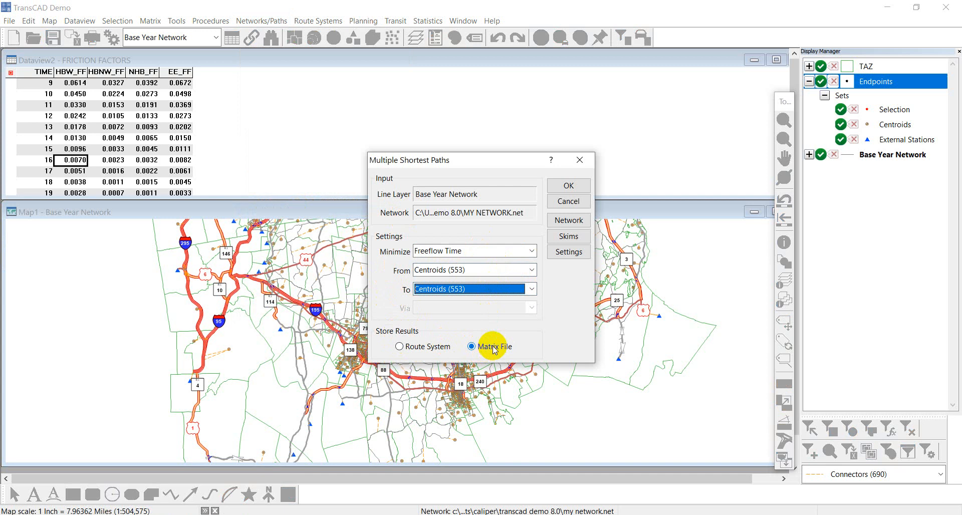
{"action": "left_click", "coordinate": [568, 186]}
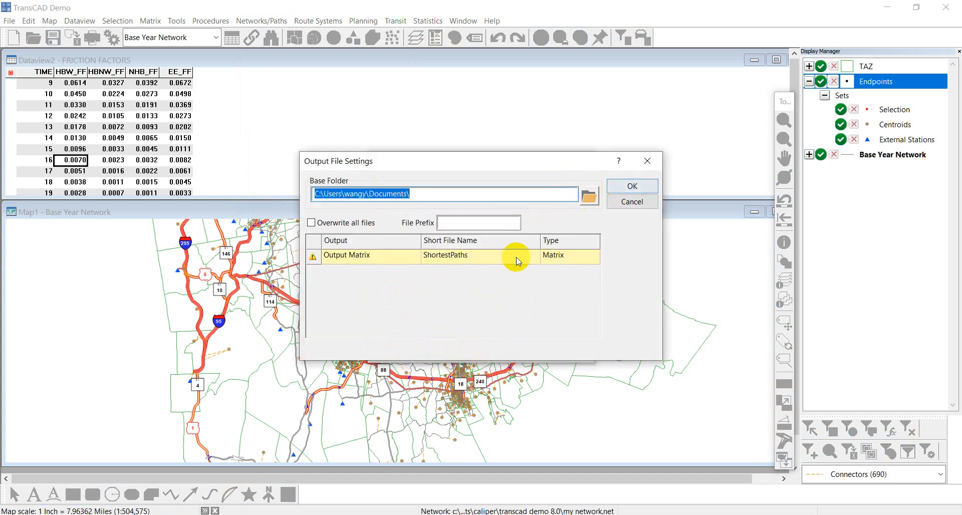
Run the shortest path procedure with ShortestPaths as the output matrix, overwriting the existing file, and dismiss the results summary
{"action": "left_click", "coordinate": [424, 258]}
{"action": "left_click", "coordinate": [428, 261]}
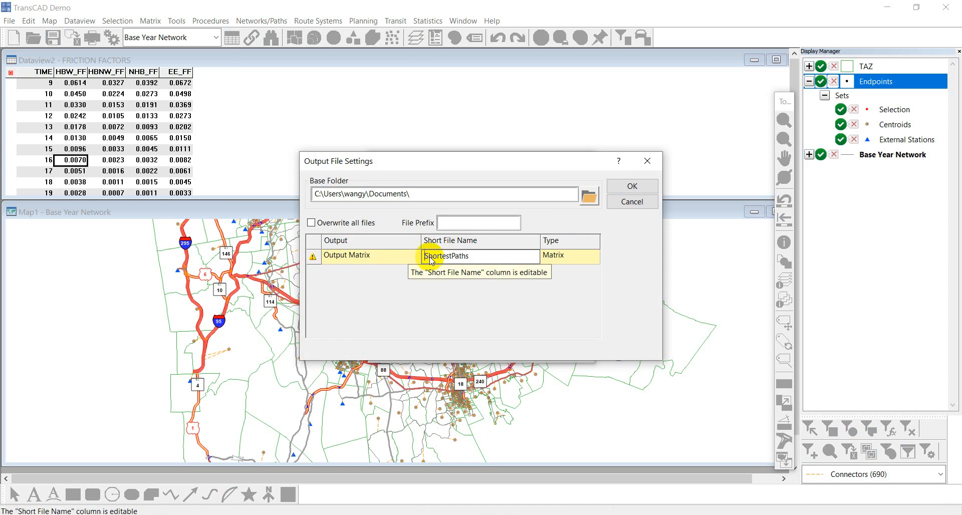
{"action": "left_click", "coordinate": [629, 188]}
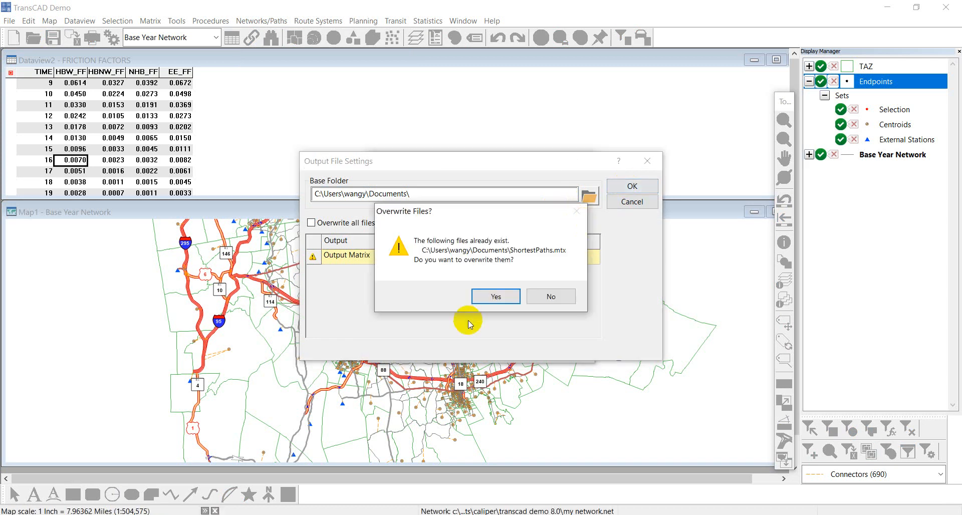
{"action": "left_click", "coordinate": [493, 296]}
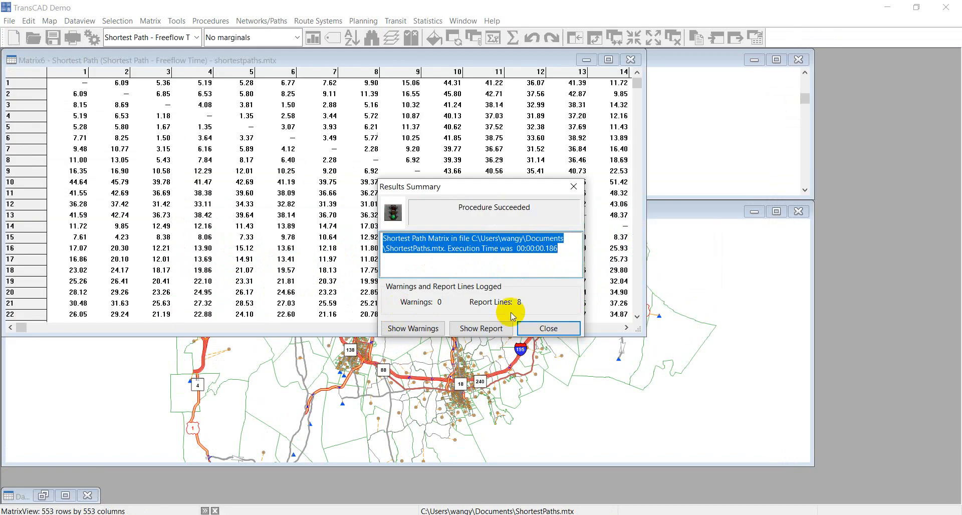
{"action": "left_click", "coordinate": [547, 328]}
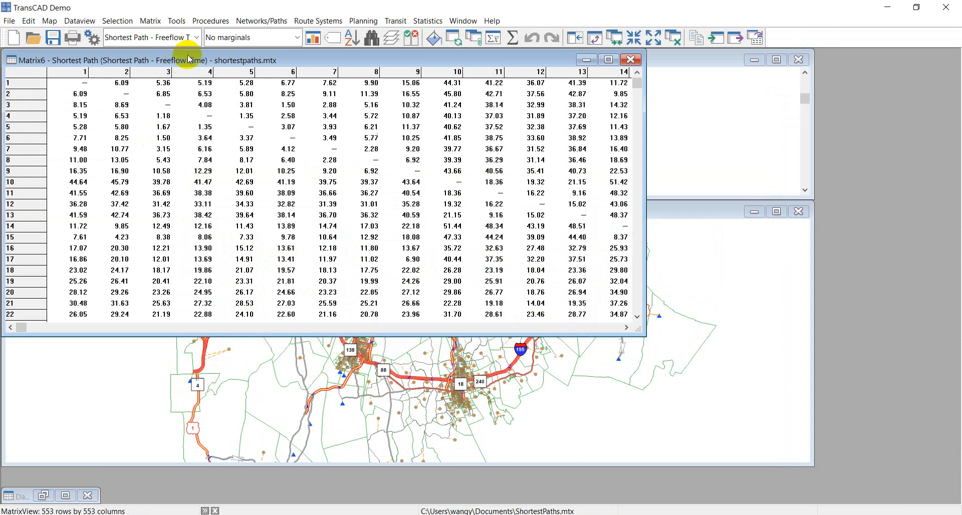
Enlarge and reposition the shortest path matrix window, and examine the travel times between zones and the diagonal intrazonal cells
{"action": "left_click_drag", "start_coordinate": [189, 59], "coordinate": [335, 93]}
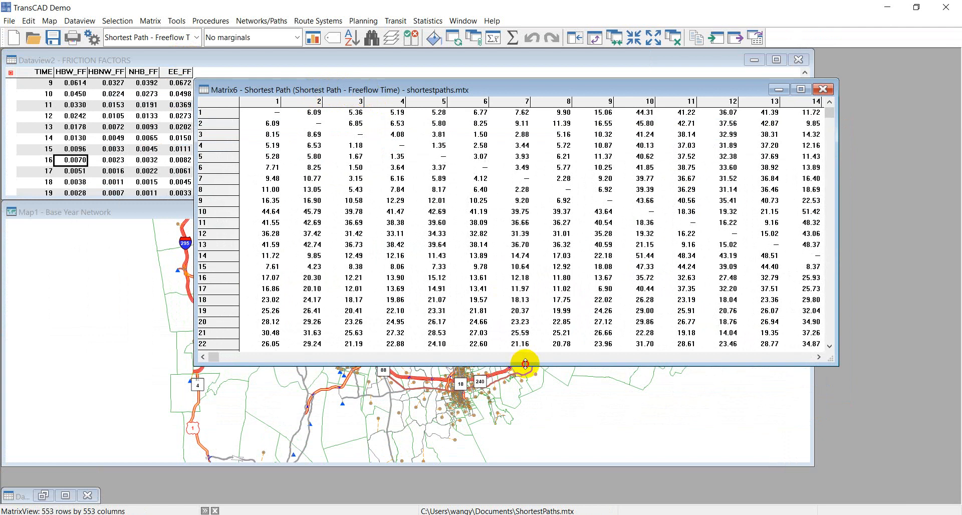
{"action": "left_click_drag", "start_coordinate": [525, 363], "coordinate": [509, 463]}
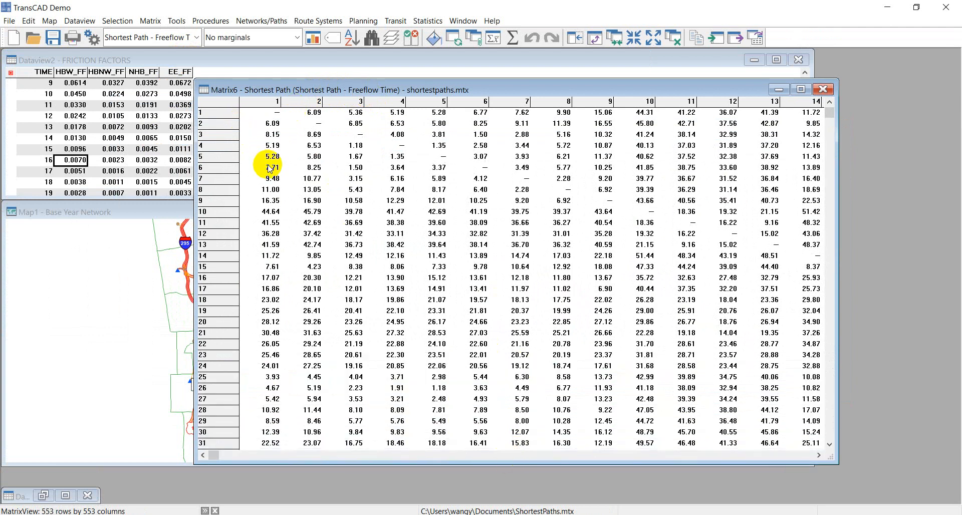
{"action": "left_click", "coordinate": [426, 211]}
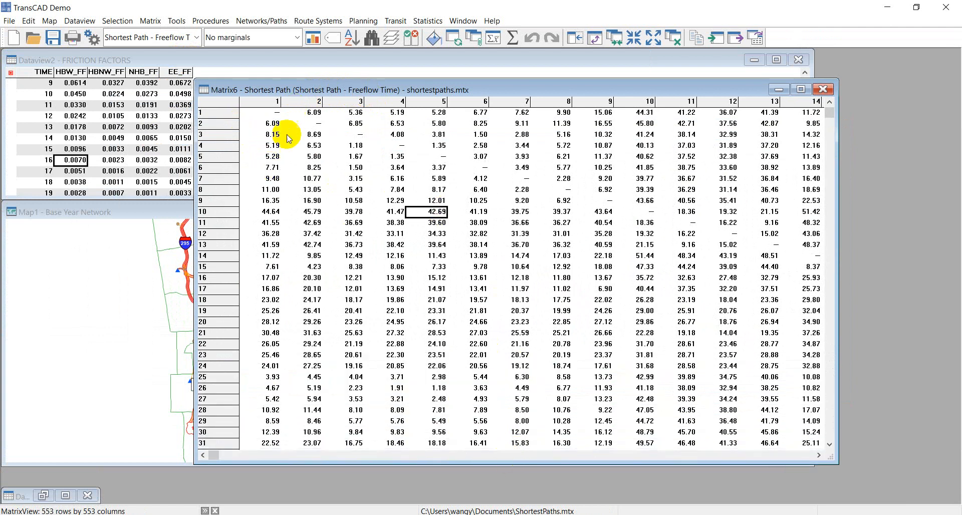
{"action": "left_click", "coordinate": [205, 124]}
{"action": "left_click", "coordinate": [268, 102]}
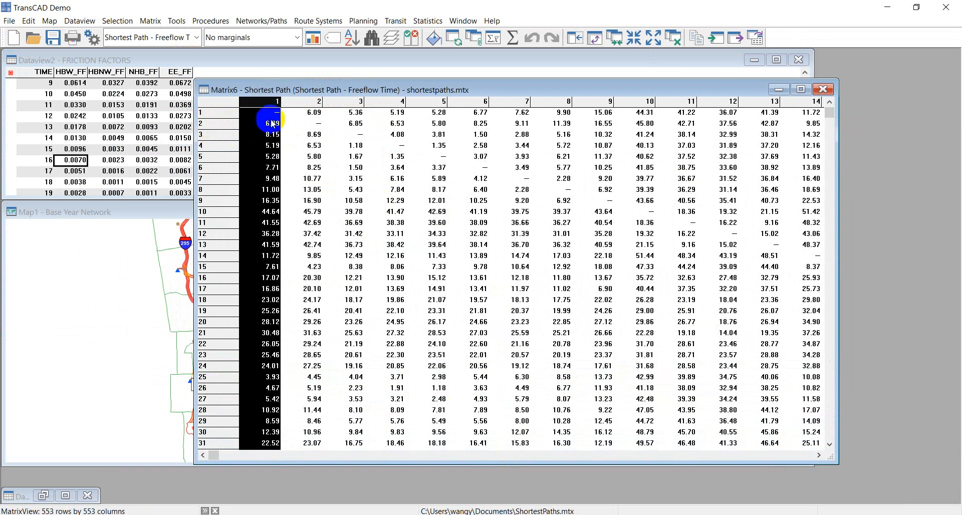
{"action": "left_click", "coordinate": [268, 123]}
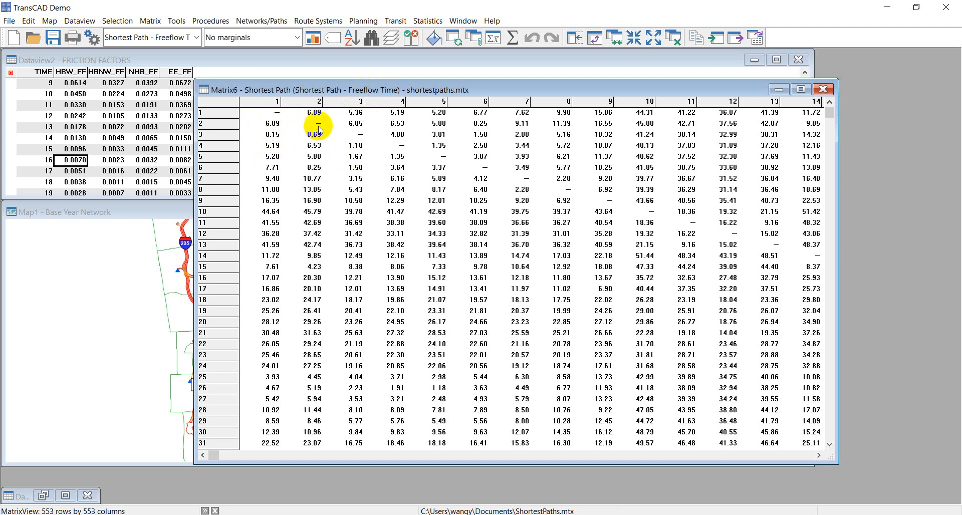
{"action": "left_click", "coordinate": [343, 134]}
{"action": "left_click", "coordinate": [399, 147]}
{"action": "left_click", "coordinate": [440, 156]}
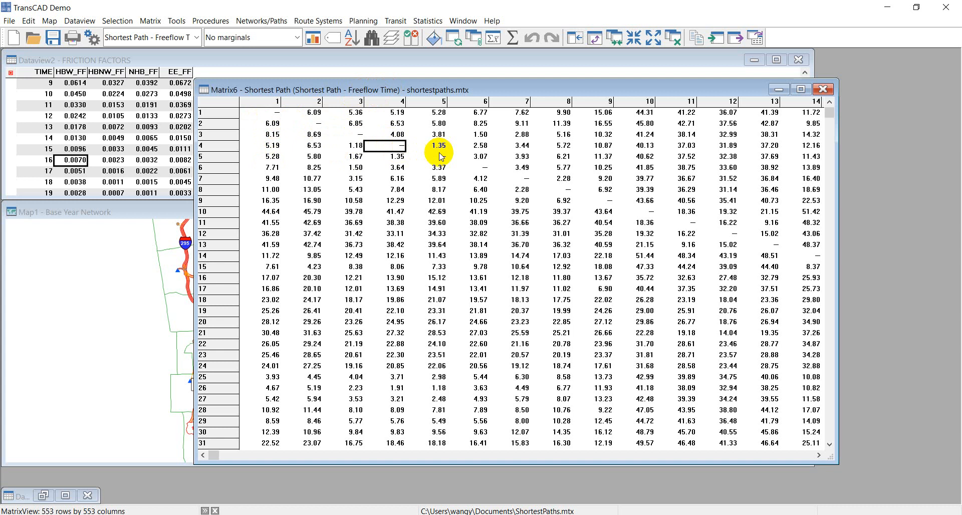
{"action": "left_click", "coordinate": [484, 169]}
{"action": "left_click", "coordinate": [517, 178]}
{"action": "left_click", "coordinate": [561, 189]}
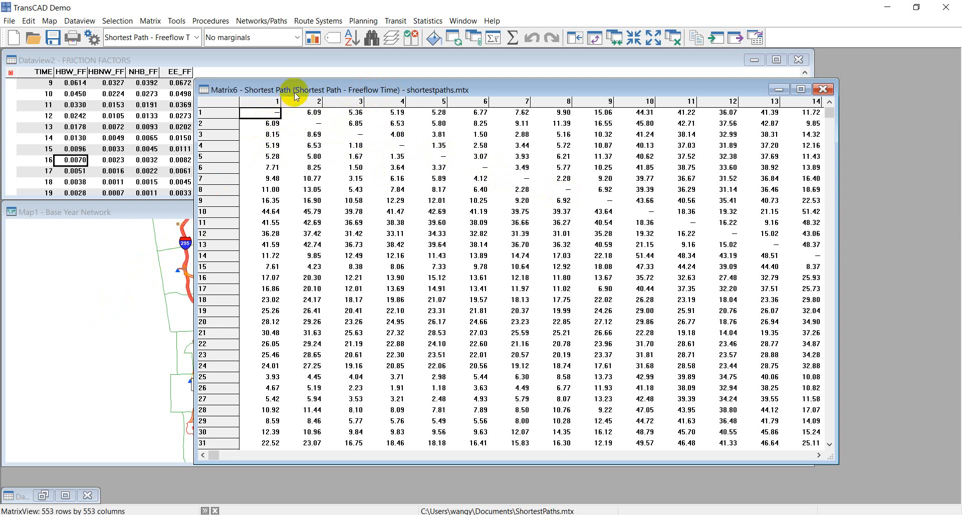
{"action": "left_click_drag", "start_coordinate": [283, 90], "coordinate": [406, 104]}
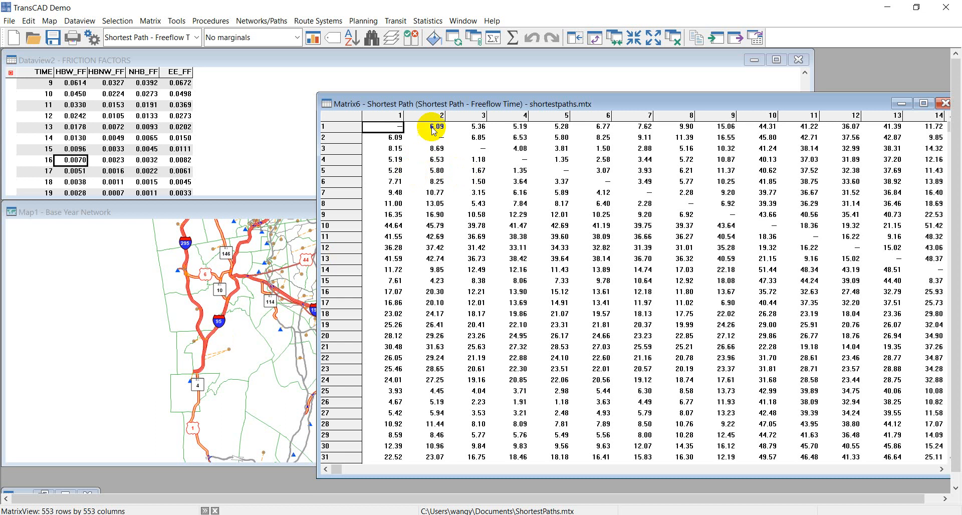
{"action": "left_click_drag", "start_coordinate": [453, 101], "coordinate": [407, 109]}
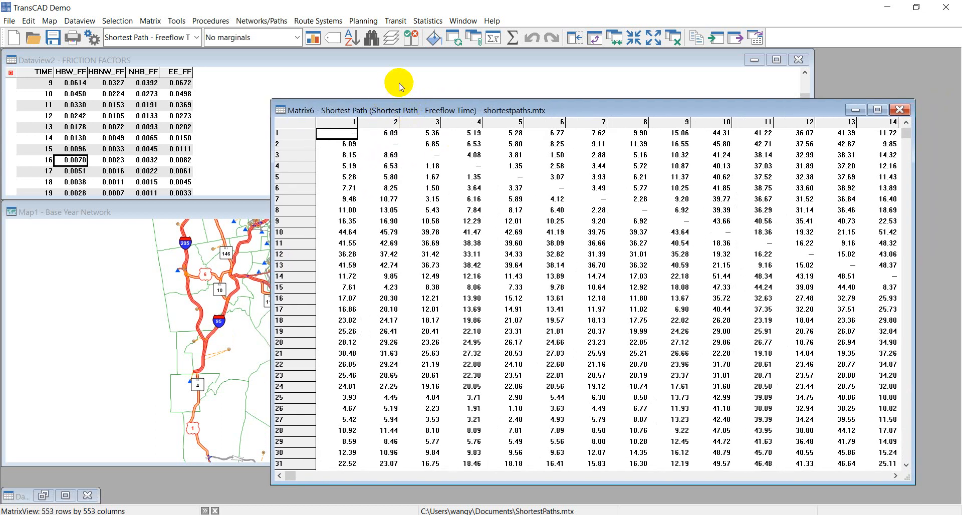
Set up Intrazonal Travel Times for the Shortest Path - Freeflow Time matrix with factor 1, 3 adjacent zones, Replace operation and missing values as zero
{"action": "left_click", "coordinate": [369, 26]}
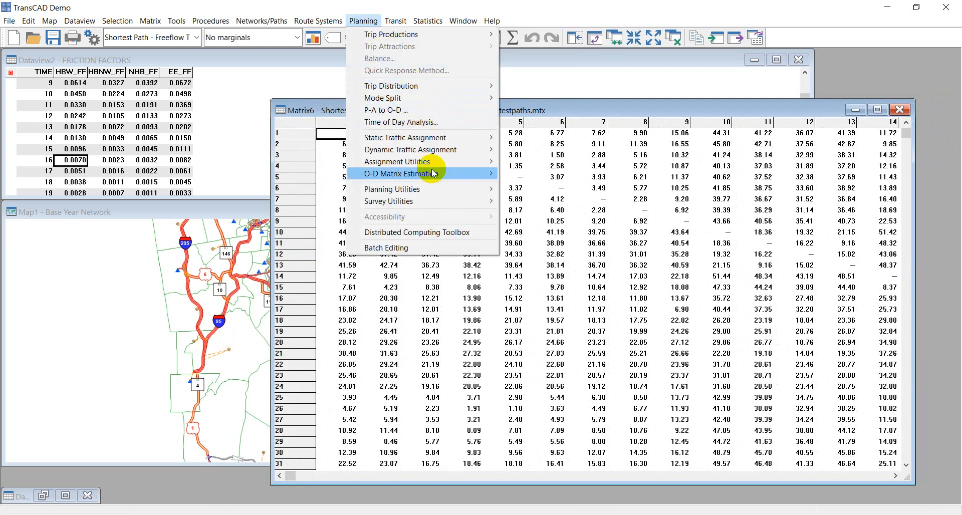
{"action": "mouse_move", "coordinate": [441, 89]}
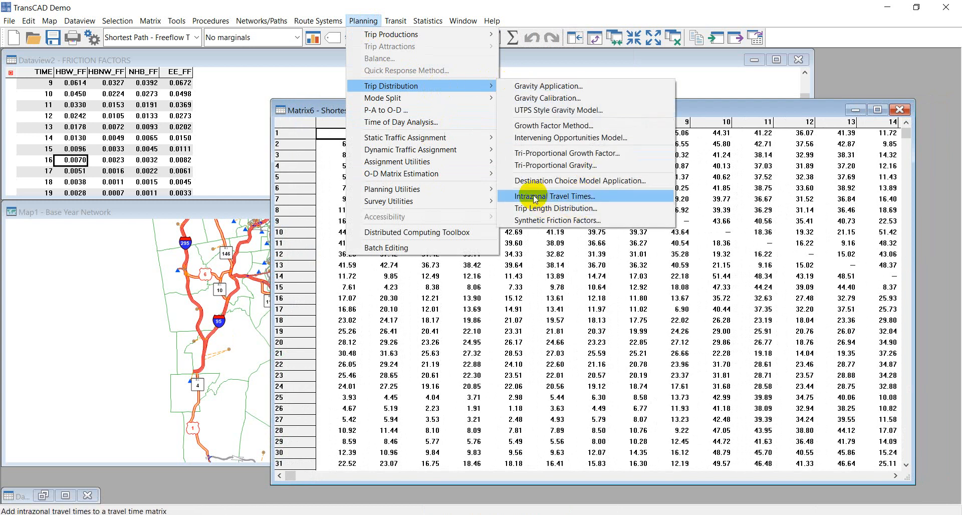
{"action": "left_click", "coordinate": [580, 199]}
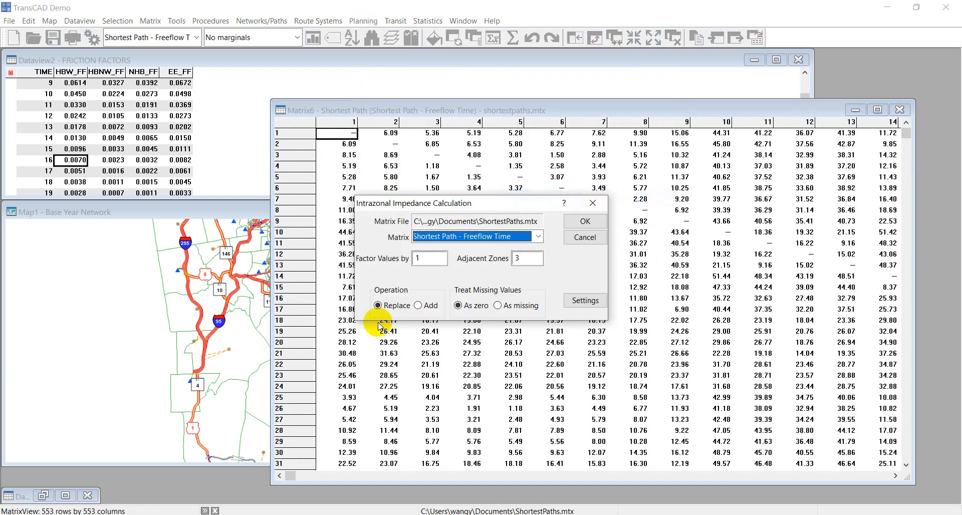
{"action": "left_click_drag", "start_coordinate": [461, 208], "coordinate": [375, 278]}
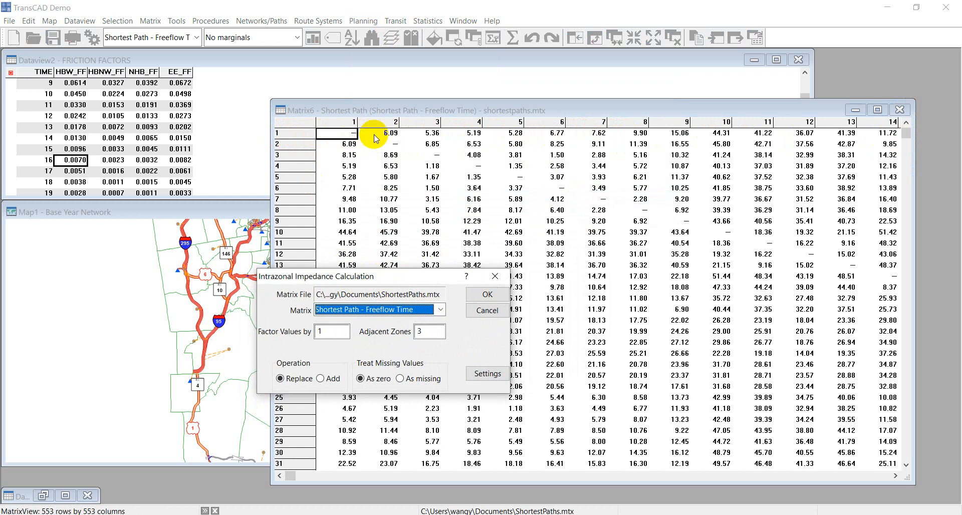
{"action": "left_click", "coordinate": [424, 331]}
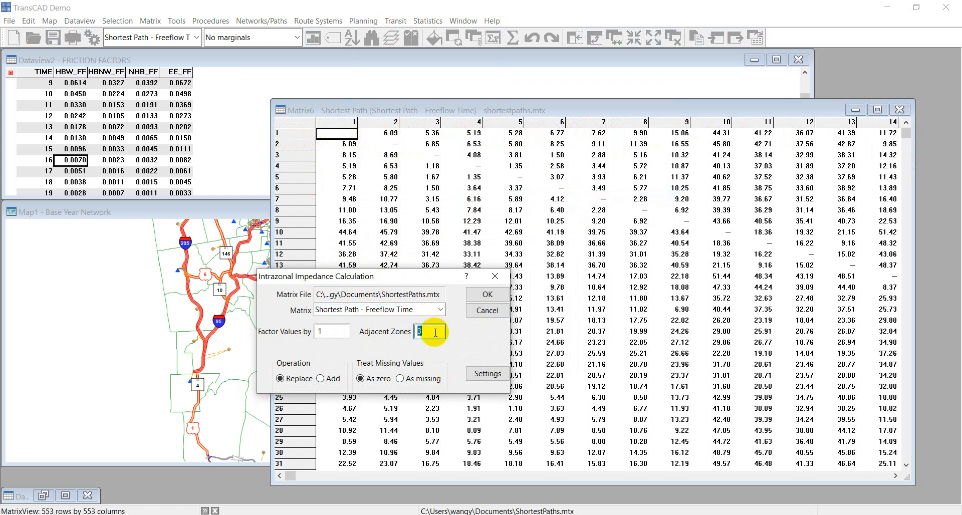
{"action": "double_click", "coordinate": [435, 332]}
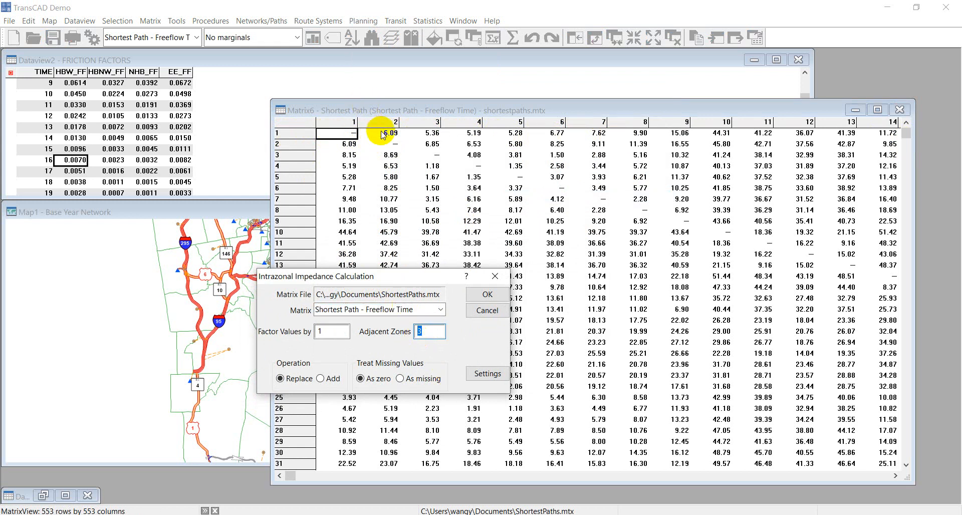
{"action": "double_click", "coordinate": [330, 335]}
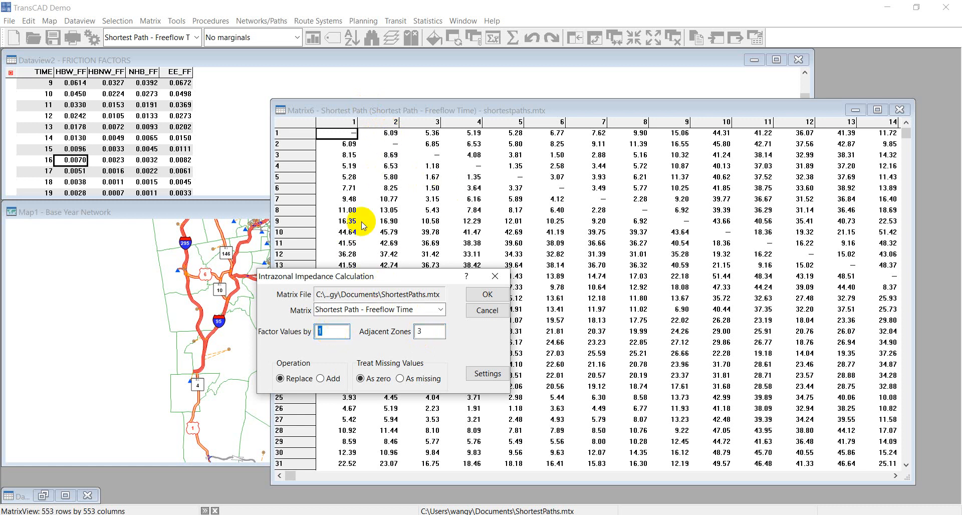
{"action": "double_click", "coordinate": [426, 332]}
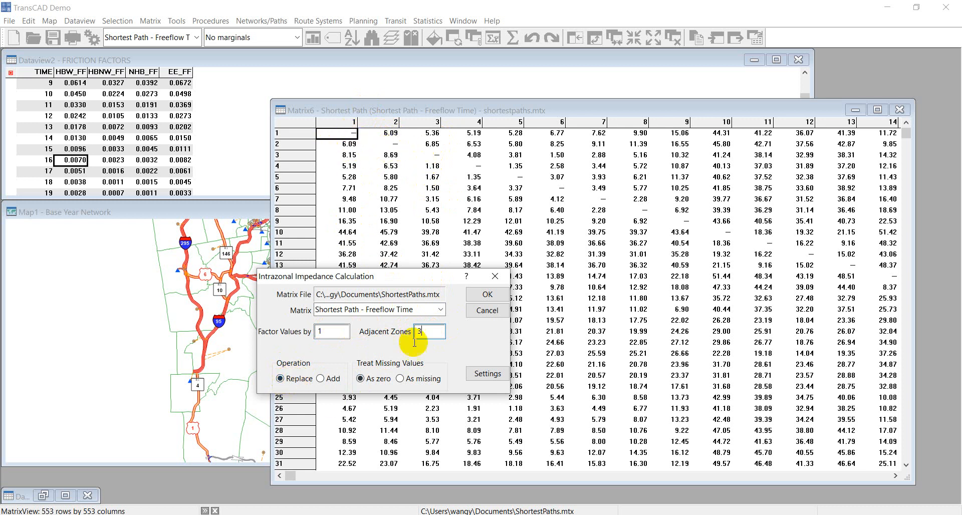
Run the intrazonal impedance calculation, dismiss the results summary, and examine the diagonal cells of zones 1 to 3
{"action": "left_click", "coordinate": [487, 299]}
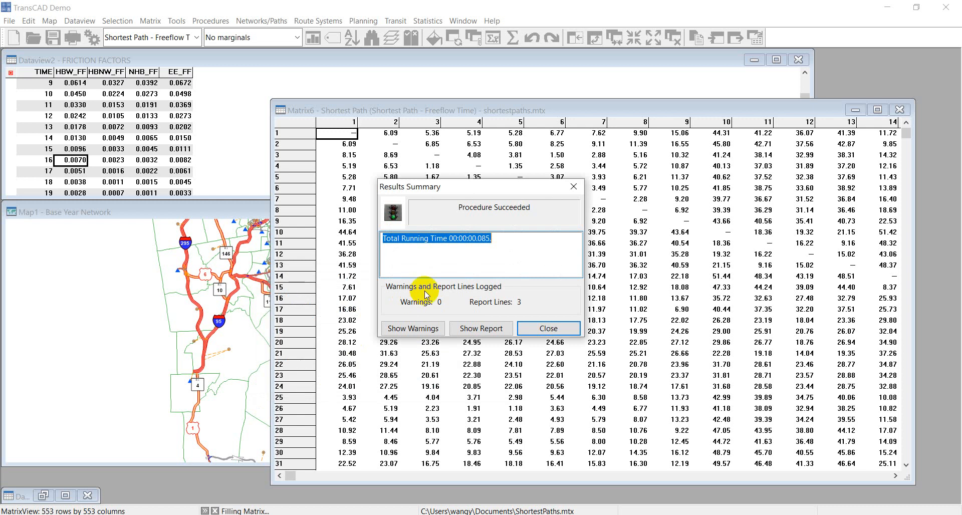
{"action": "left_click", "coordinate": [539, 330]}
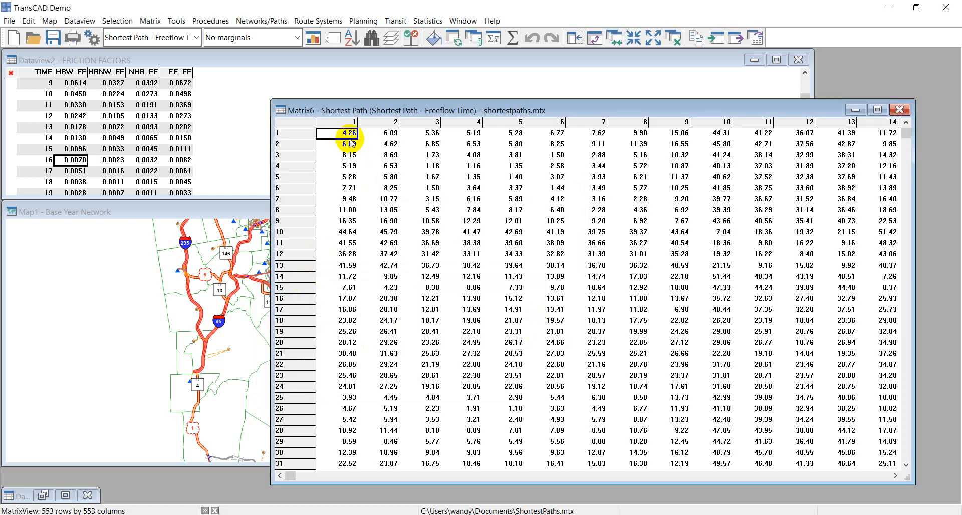
{"action": "left_click", "coordinate": [390, 145]}
{"action": "left_click", "coordinate": [431, 155]}
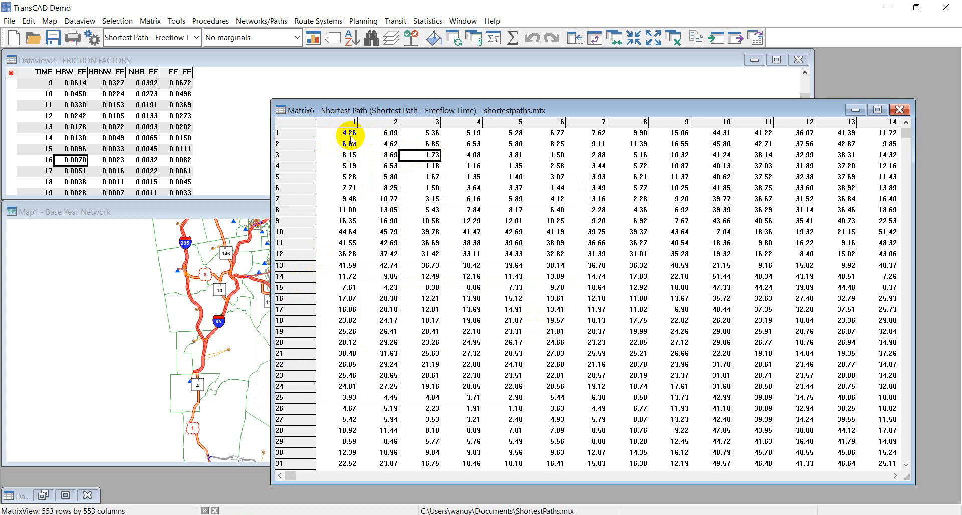
{"action": "left_click", "coordinate": [331, 133]}
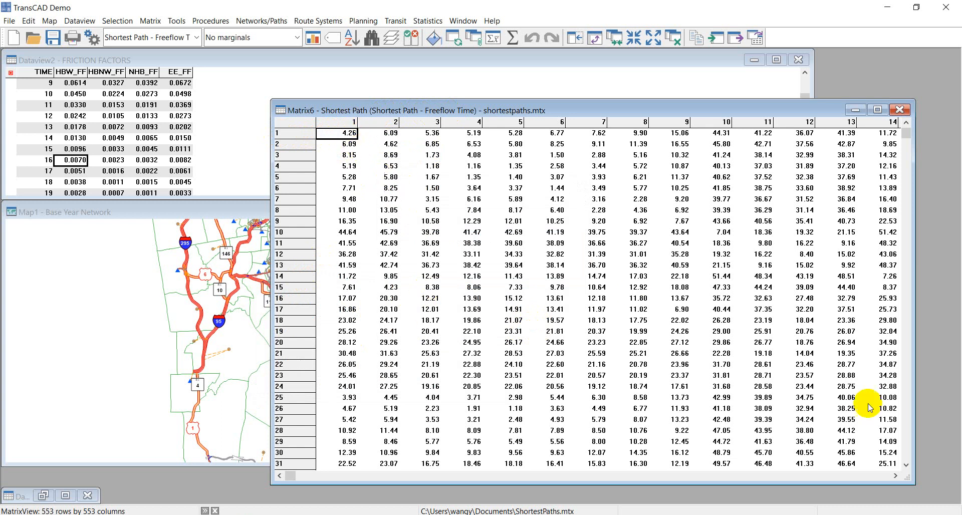
Restore the minimized TAZ table and tile the TAZ, map, shortest path matrix and friction factor windows horizontally
{"action": "left_click_drag", "start_coordinate": [560, 115], "coordinate": [518, 132]}
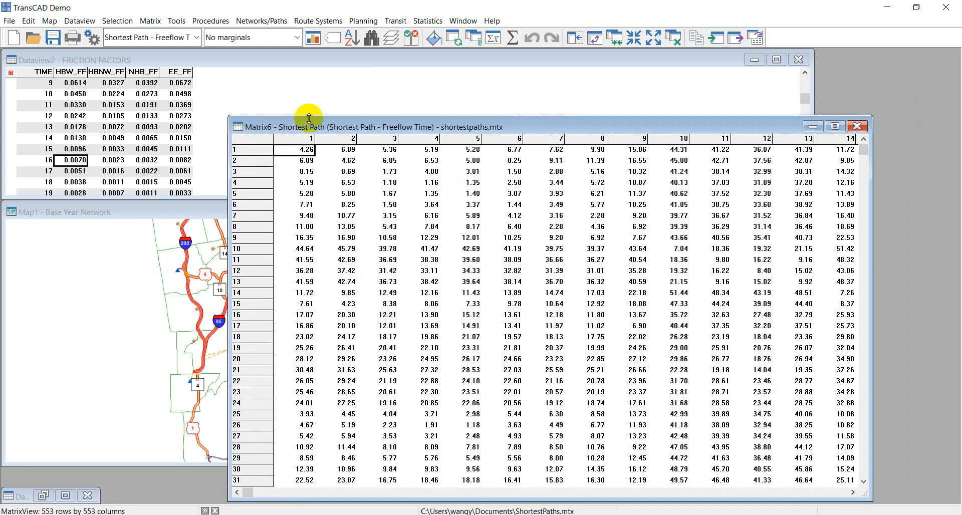
{"action": "left_click_drag", "start_coordinate": [316, 124], "coordinate": [296, 180]}
{"action": "left_click", "coordinate": [463, 20]}
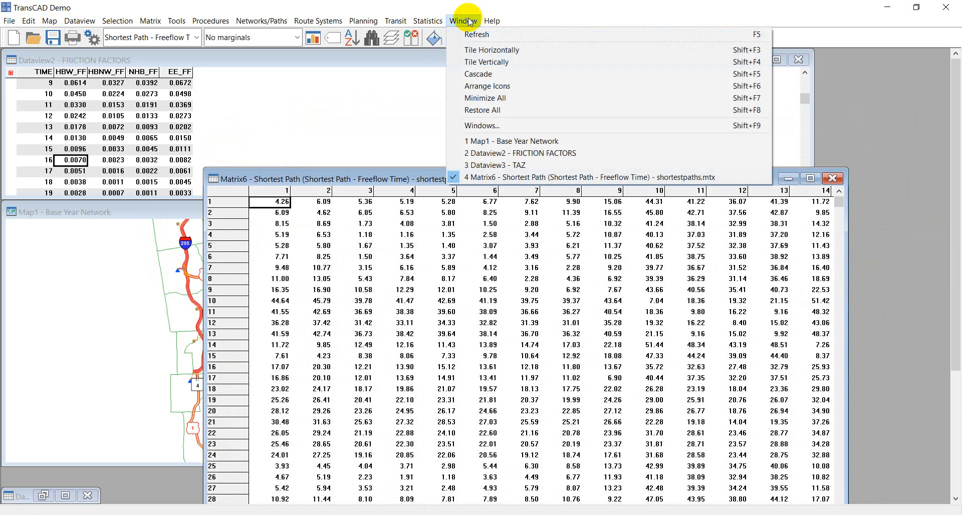
{"action": "left_click", "coordinate": [549, 53]}
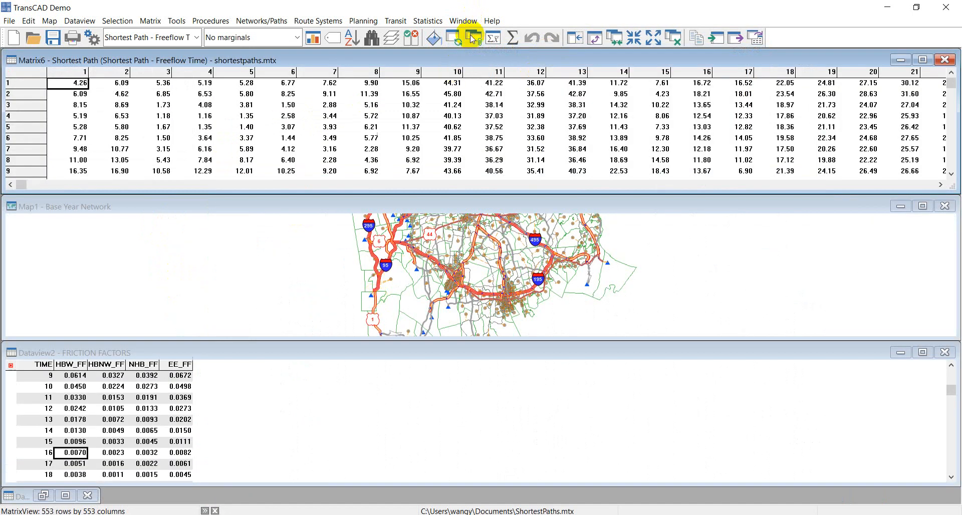
{"action": "left_click", "coordinate": [43, 495]}
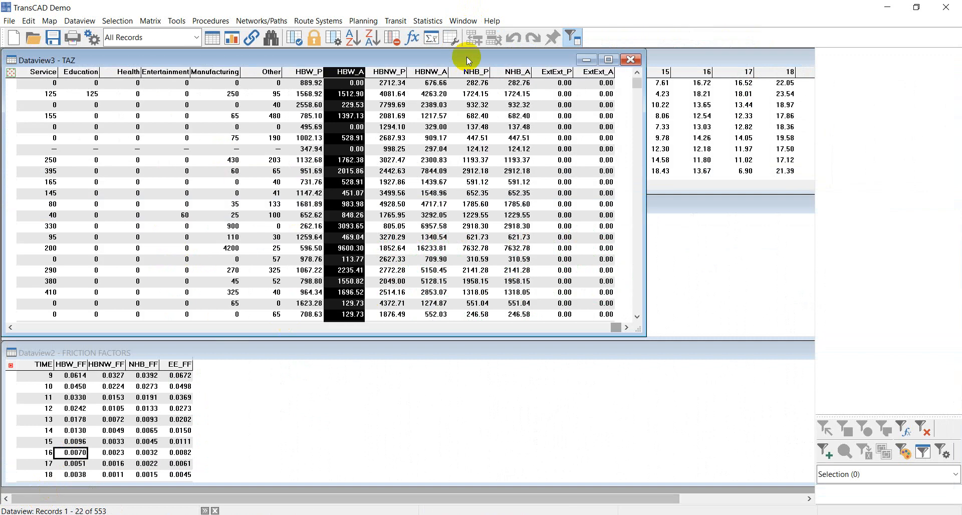
{"action": "left_click_drag", "start_coordinate": [421, 63], "coordinate": [478, 156]}
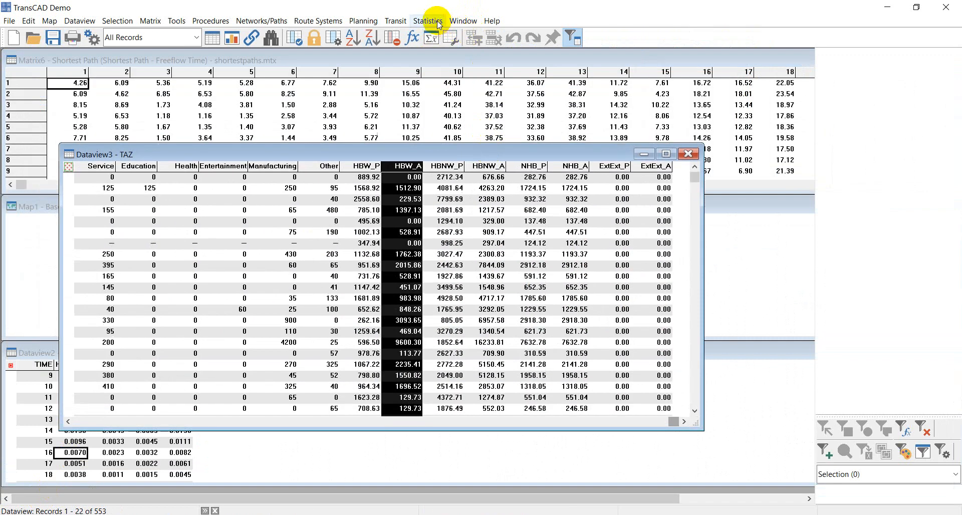
{"action": "left_click", "coordinate": [456, 21]}
{"action": "left_click", "coordinate": [473, 50]}
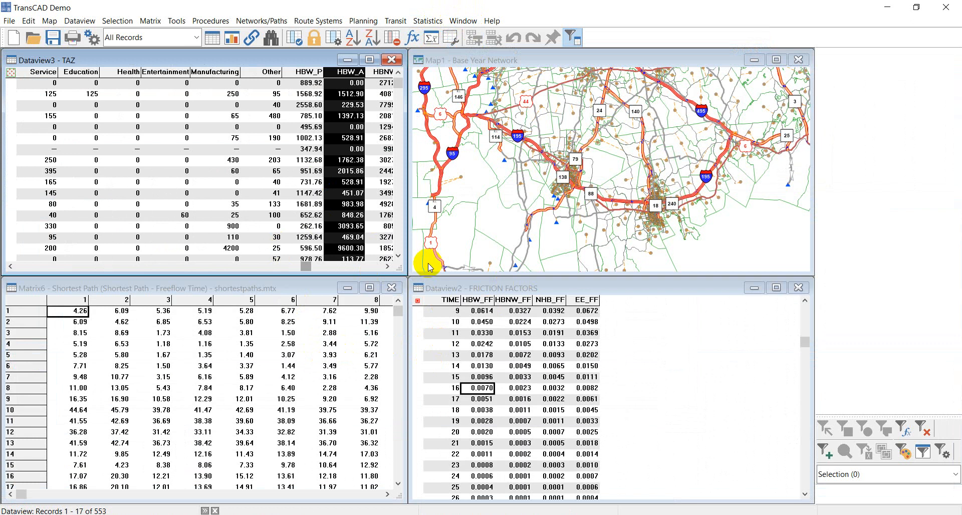
{"action": "left_click", "coordinate": [357, 243]}
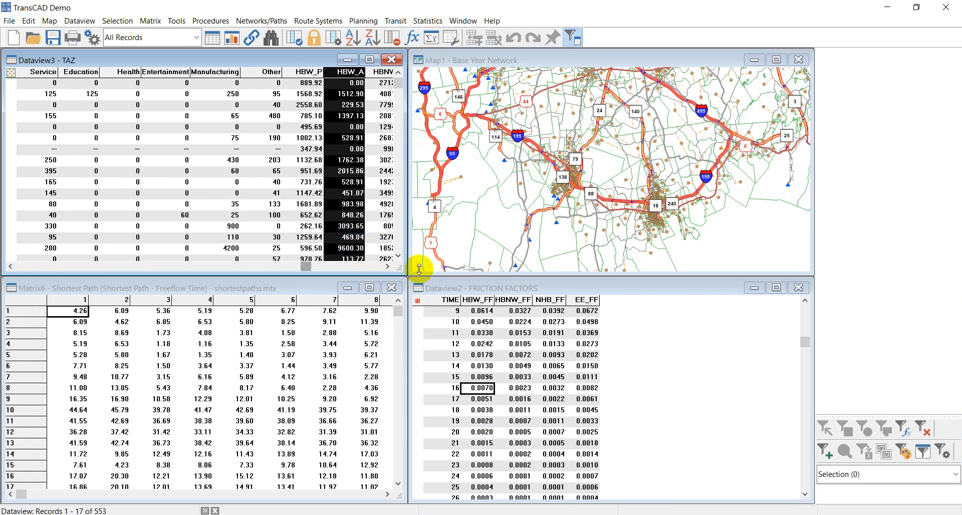
Open Gravity Application and reposition its dialog to compare its inputs with the TAZ table, impedance matrix and friction factor table
{"action": "left_click", "coordinate": [357, 25]}
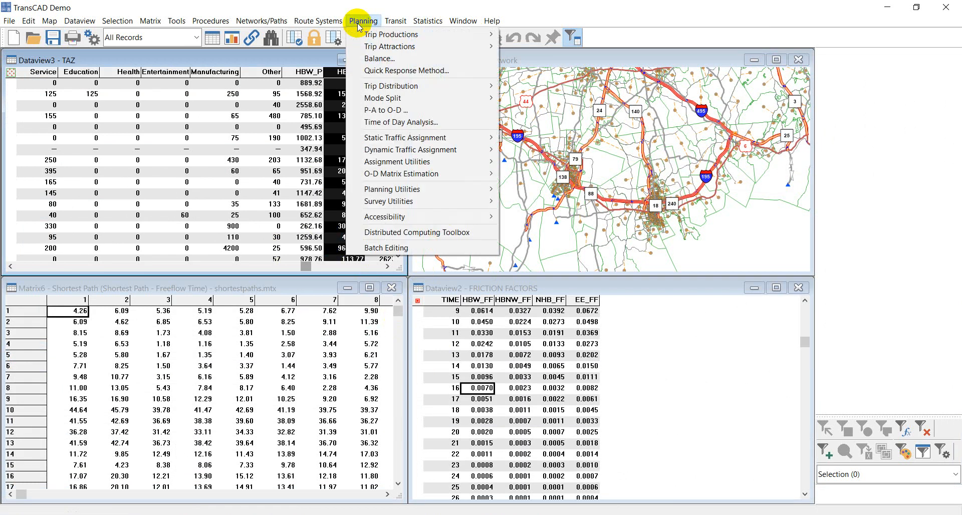
{"action": "mouse_move", "coordinate": [408, 85]}
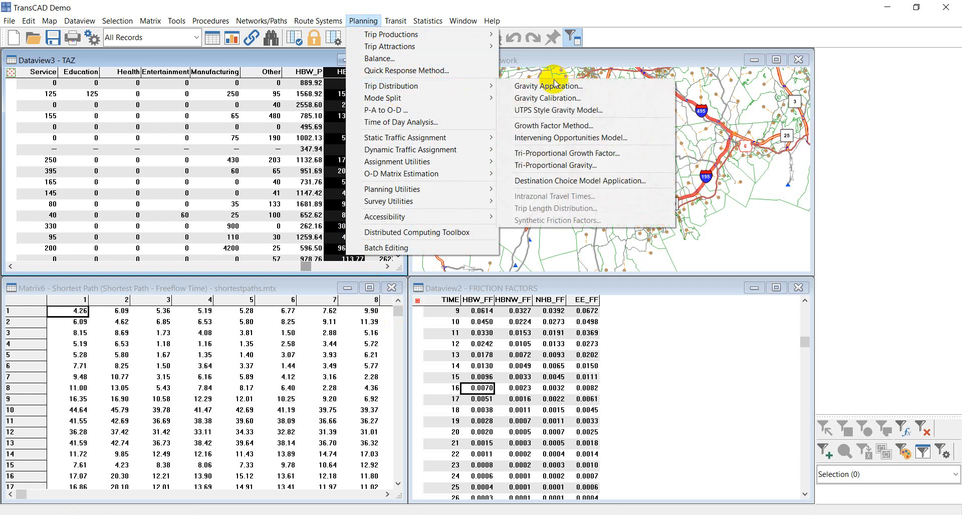
{"action": "left_click", "coordinate": [579, 87]}
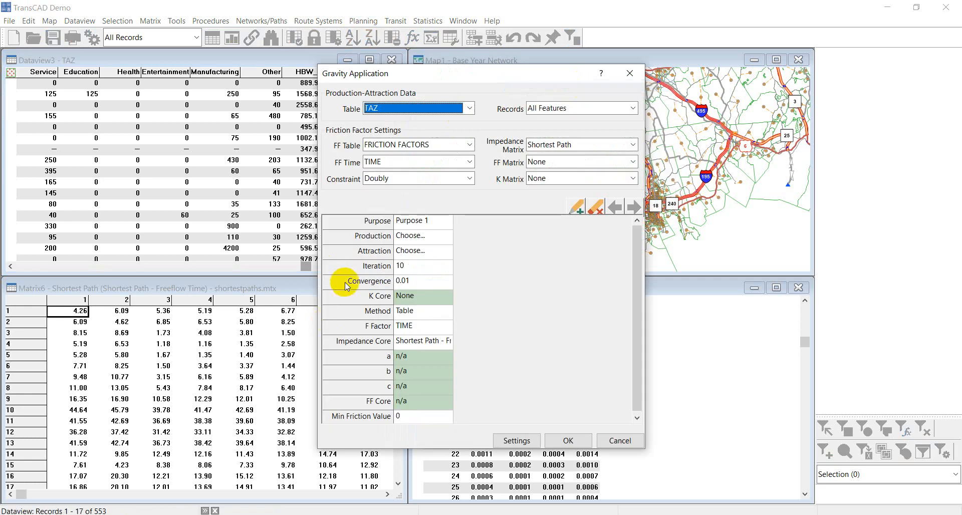
{"action": "left_click_drag", "start_coordinate": [462, 80], "coordinate": [537, 91]}
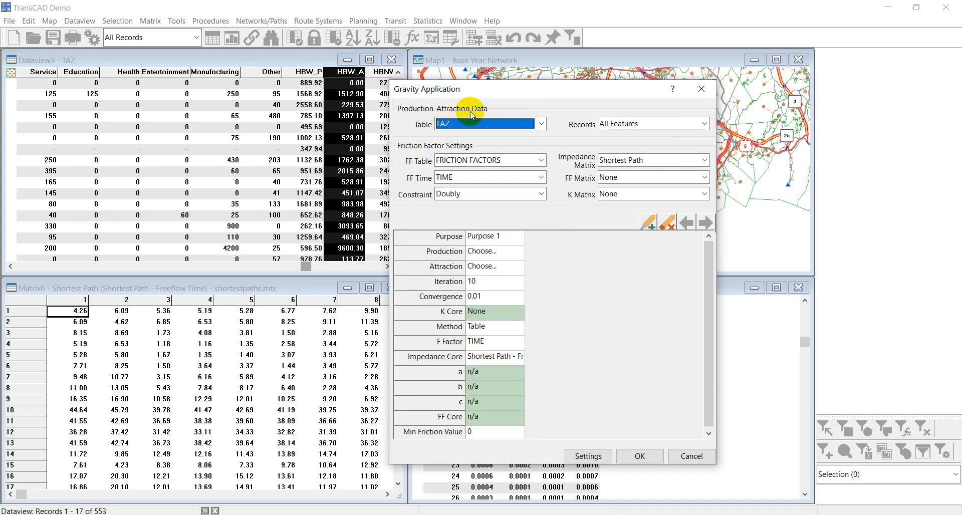
{"action": "left_click_drag", "start_coordinate": [481, 89], "coordinate": [597, 90]}
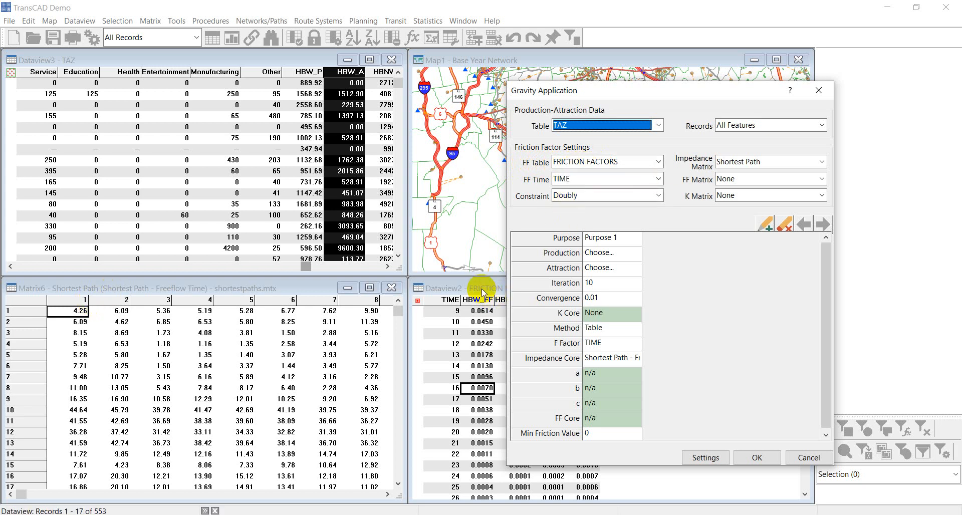
{"action": "left_click_drag", "start_coordinate": [655, 91], "coordinate": [242, 95]}
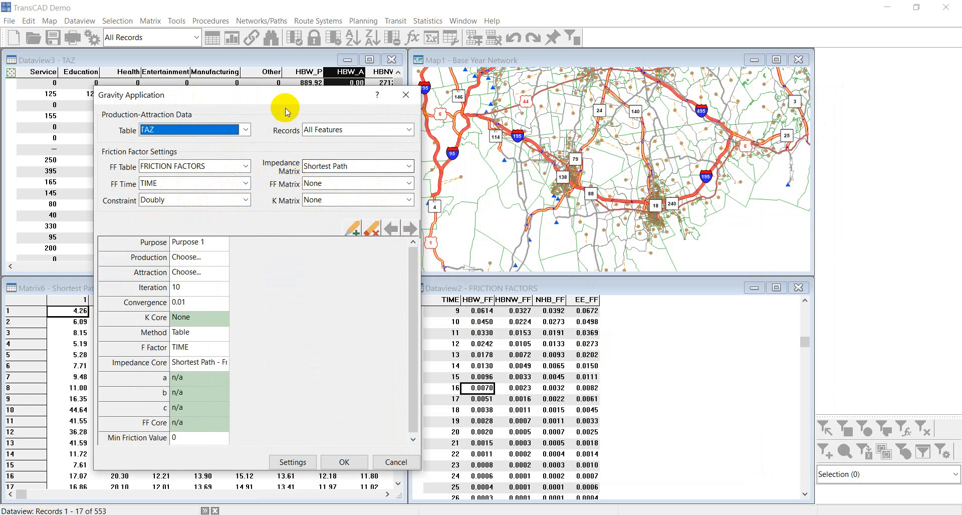
{"action": "left_click_drag", "start_coordinate": [283, 99], "coordinate": [657, 96]}
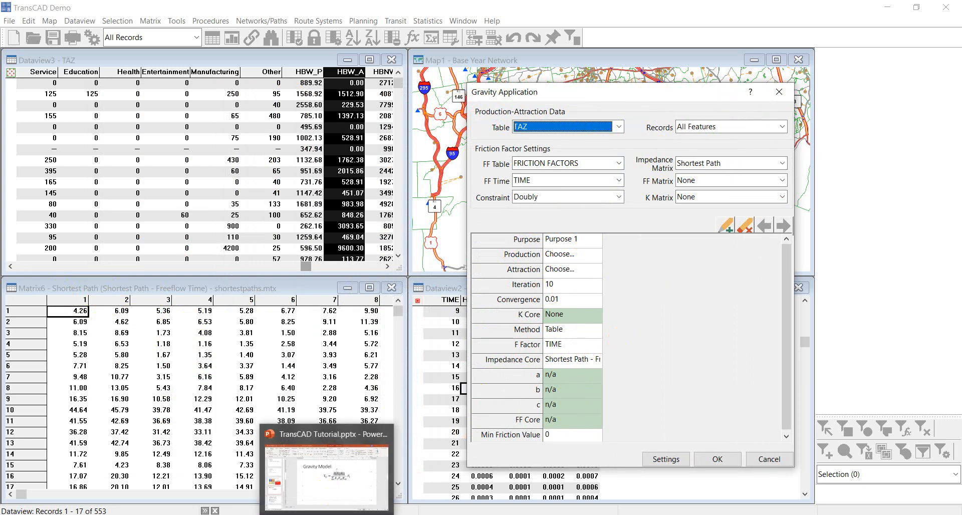
Switch to the PowerPoint presentation, review the exponential, gamma, inverse and table options on the Friction Factor Functions slide, and return to TransCAD
{"action": "left_click", "coordinate": [327, 476]}
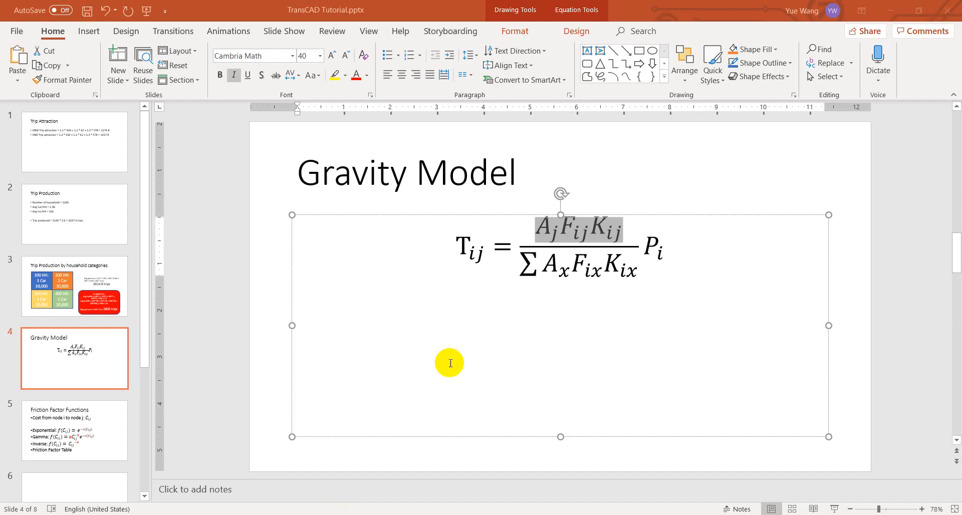
{"action": "left_click", "coordinate": [118, 412]}
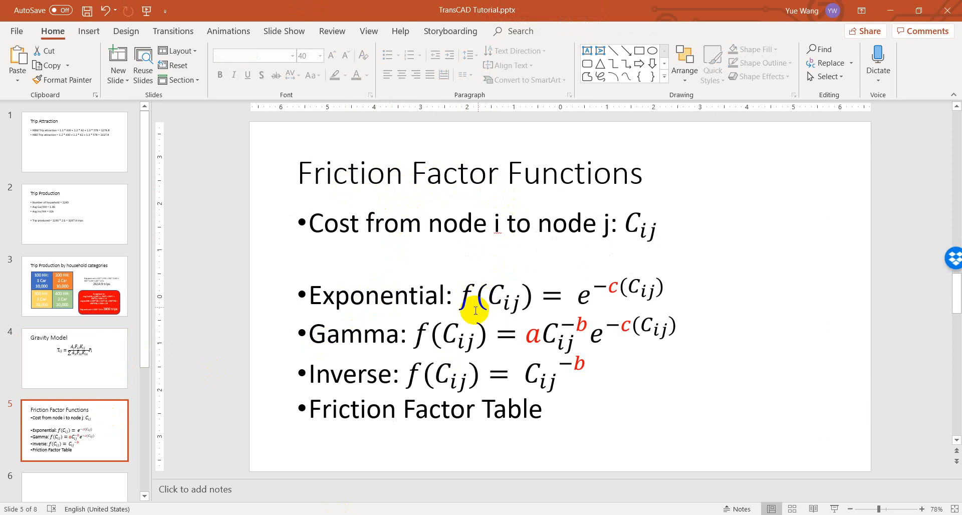
{"action": "left_click", "coordinate": [352, 295]}
{"action": "left_click", "coordinate": [361, 334]}
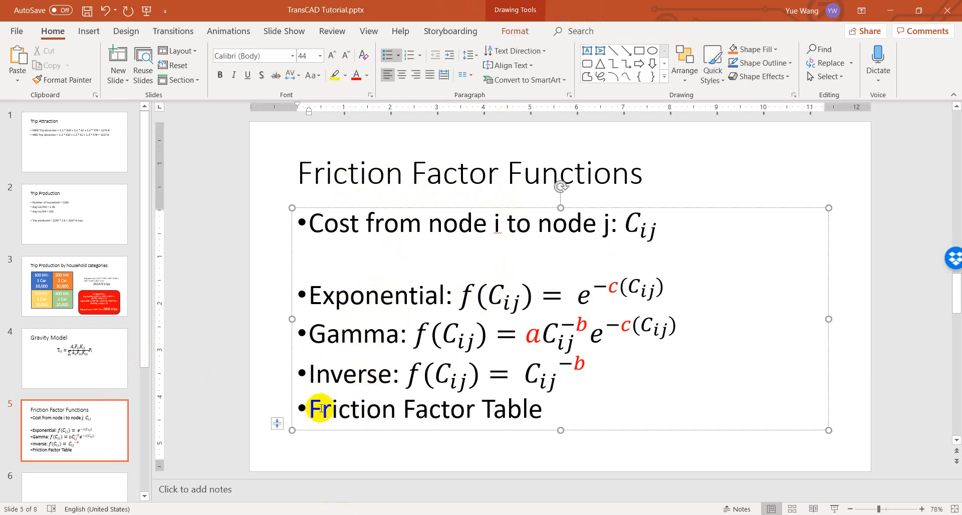
{"action": "left_click", "coordinate": [480, 408]}
{"action": "left_click", "coordinate": [366, 514]}
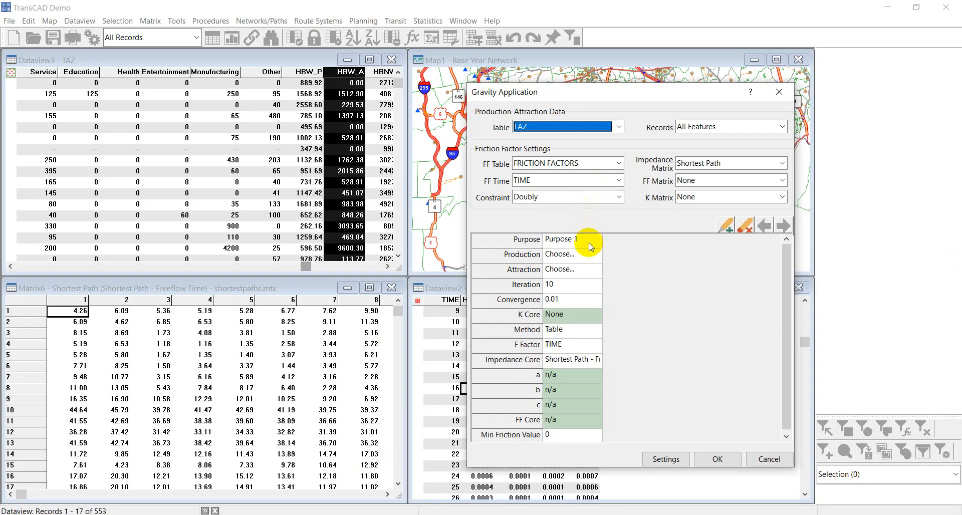
Name the first gravity application purpose HBW and check its production and attraction fields against the TAZ table
{"action": "left_click", "coordinate": [573, 241]}
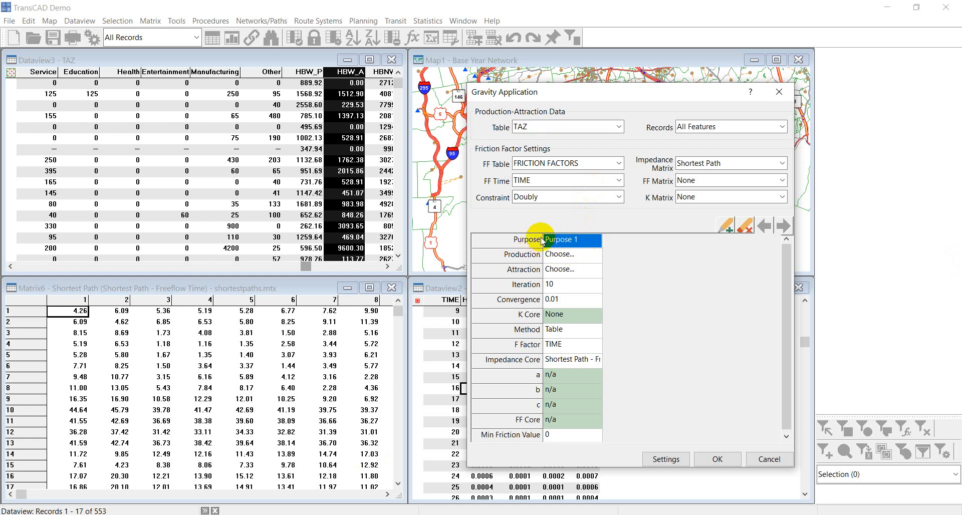
{"action": "left_click", "coordinate": [583, 240]}
{"action": "double_click", "coordinate": [584, 240]}
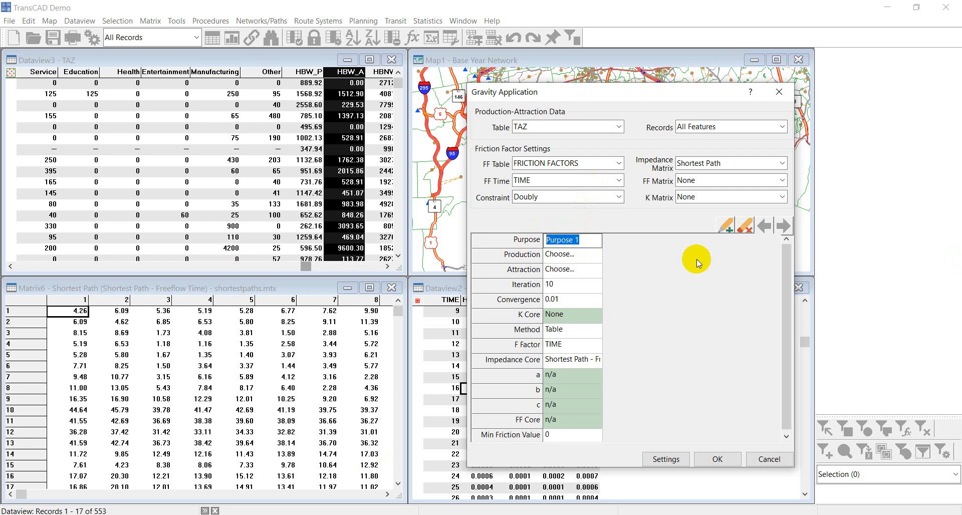
{"action": "type", "text": "HBW"}
{"action": "key", "text": "Return"}
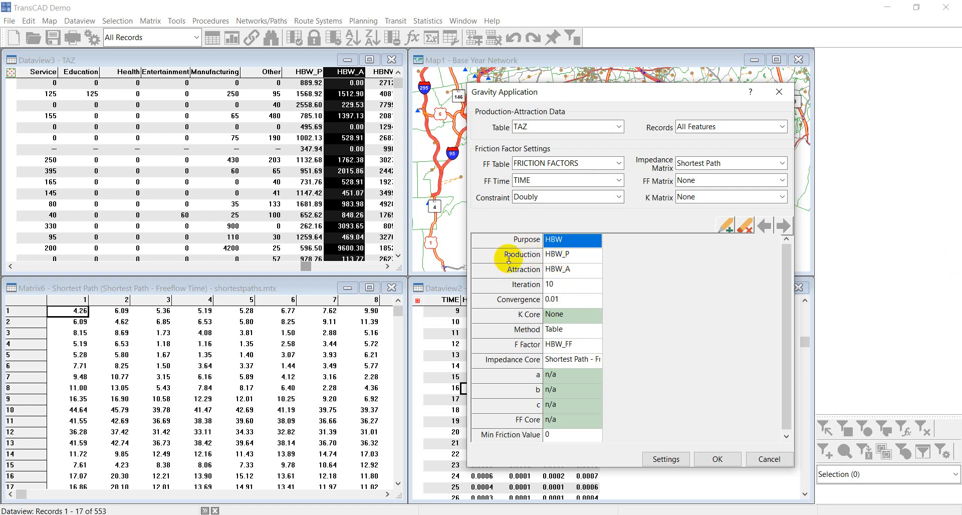
{"action": "left_click", "coordinate": [562, 255]}
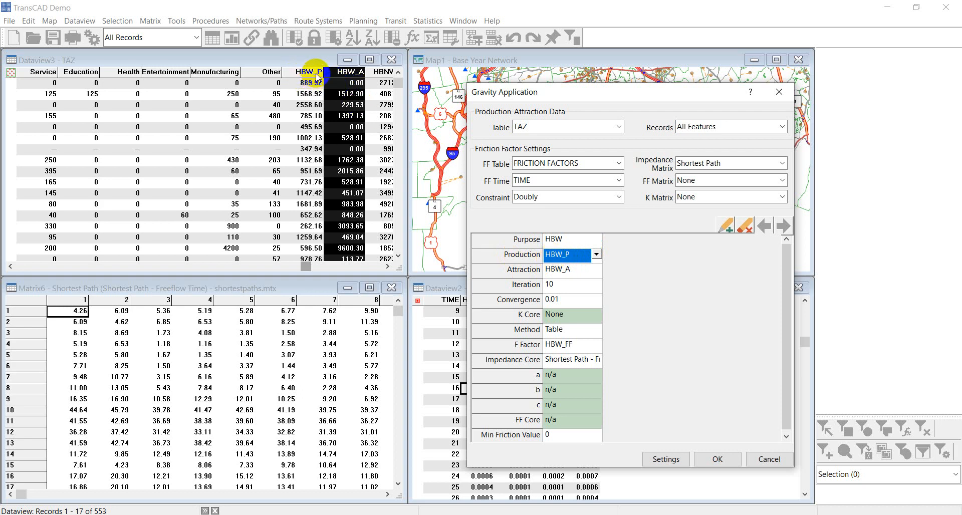
{"action": "left_click", "coordinate": [574, 259]}
{"action": "left_click", "coordinate": [553, 275]}
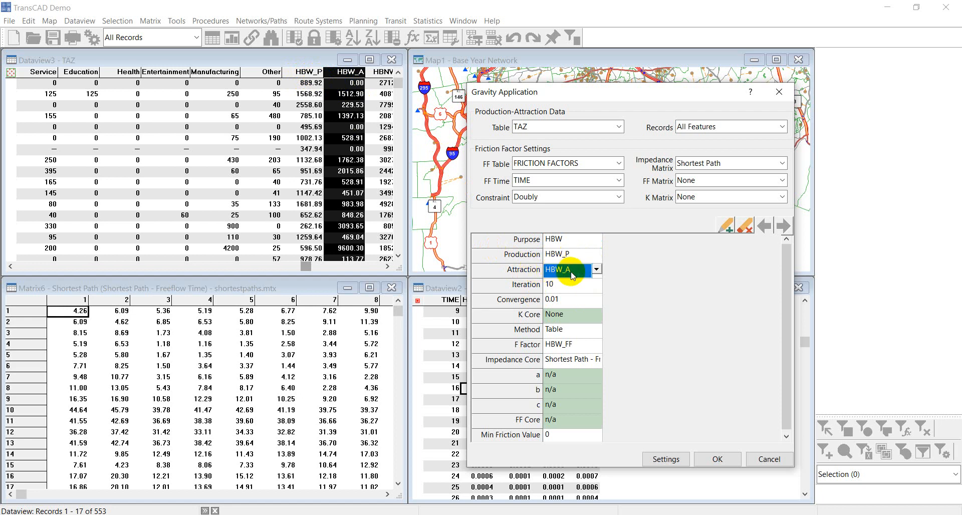
Set the HBW purpose to 20 iterations and choose Gamma as its friction factor method
{"action": "left_click", "coordinate": [576, 290]}
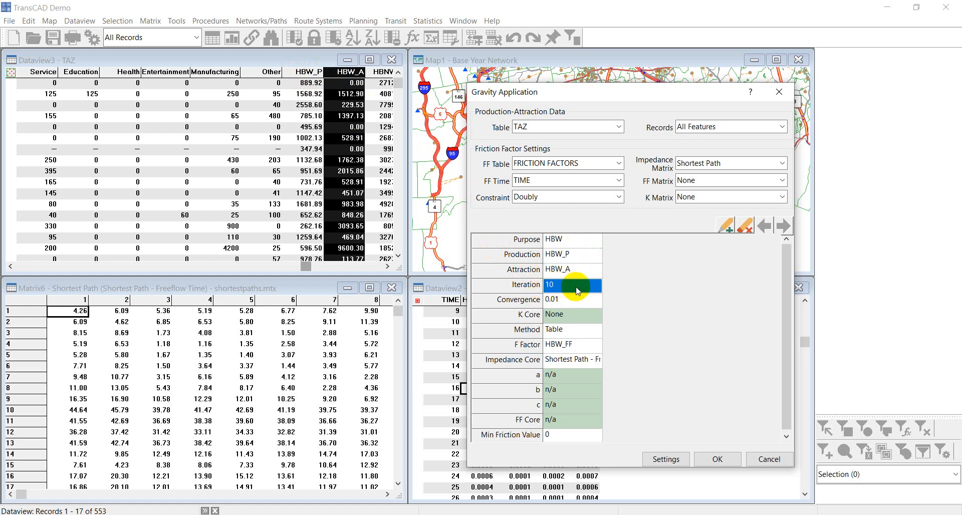
{"action": "left_click", "coordinate": [571, 291]}
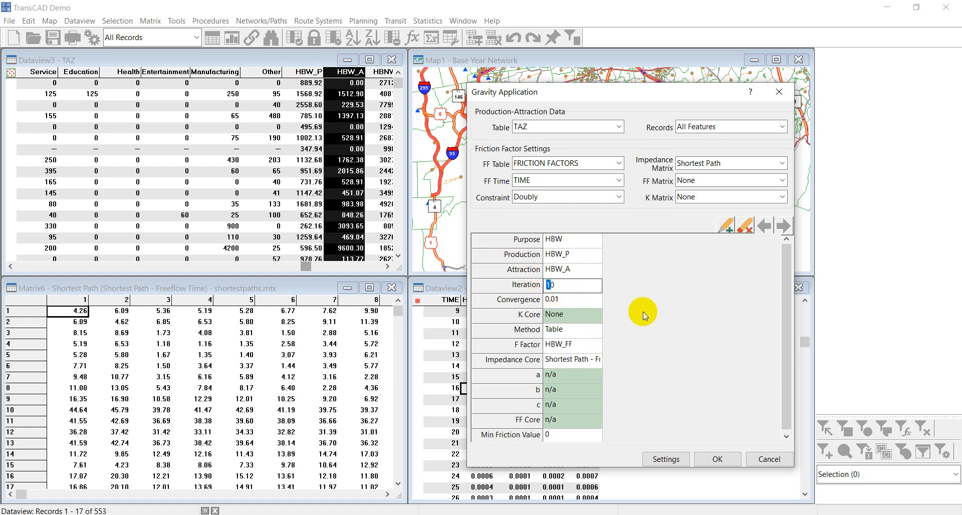
{"action": "left_click", "coordinate": [587, 304]}
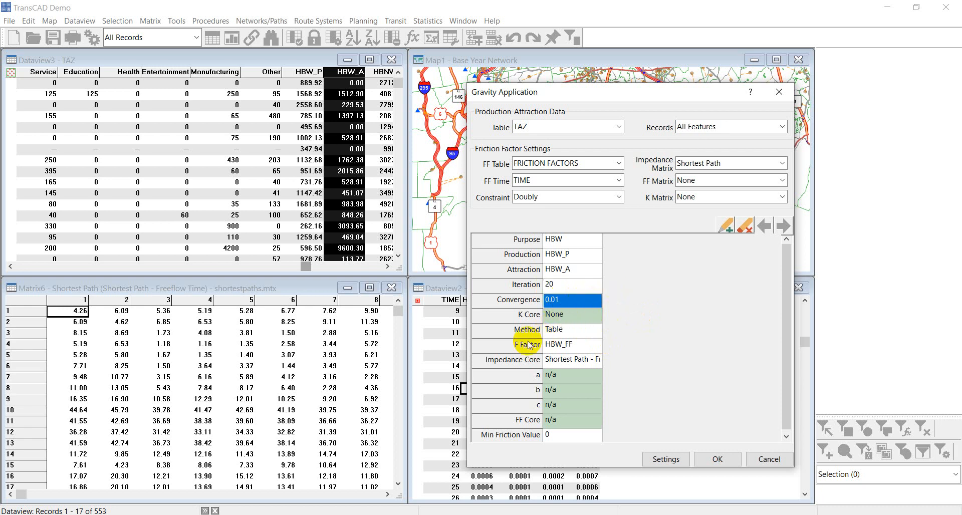
{"action": "left_click", "coordinate": [550, 337]}
{"action": "left_click", "coordinate": [597, 331]}
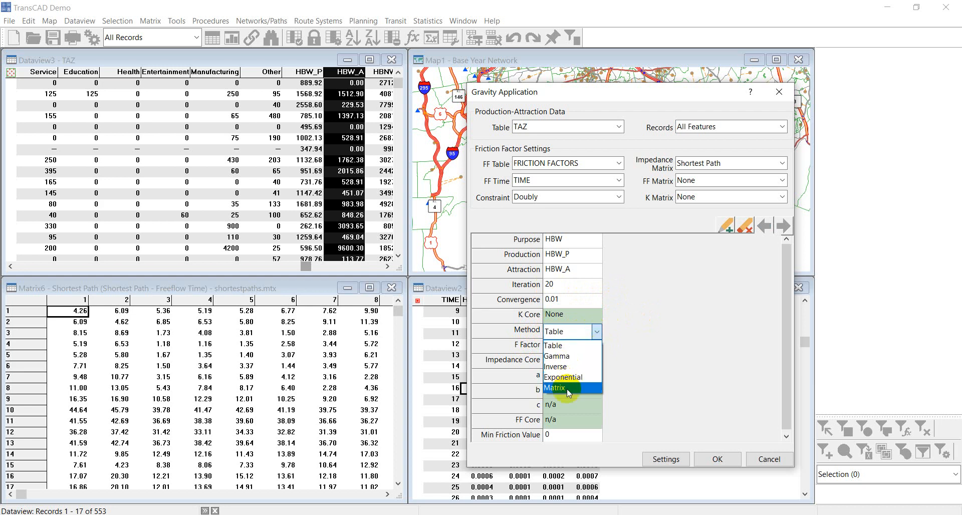
{"action": "left_click", "coordinate": [572, 356]}
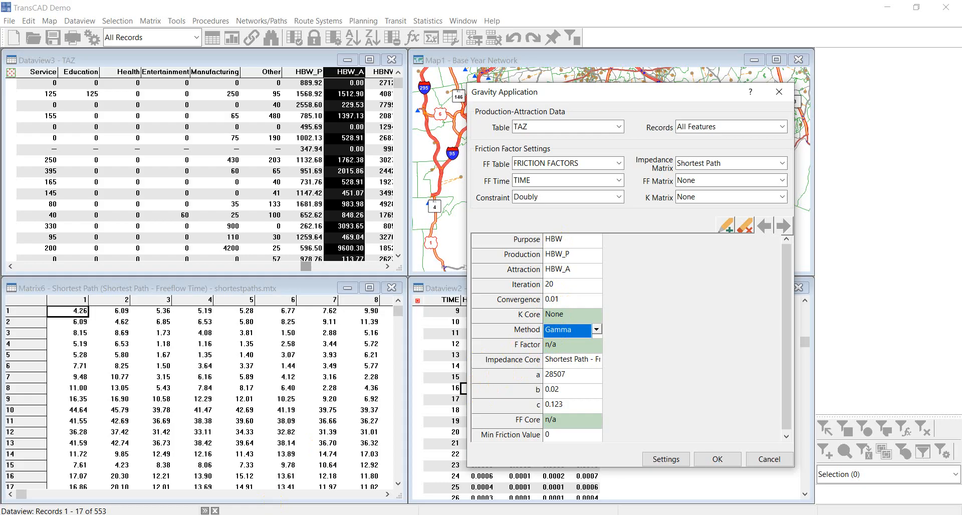
Switch to the PowerPoint presentation to examine a, b and c in the gamma function, and compare them with the HBW parameters in TransCAD
{"action": "key", "text": "alt+Tab"}
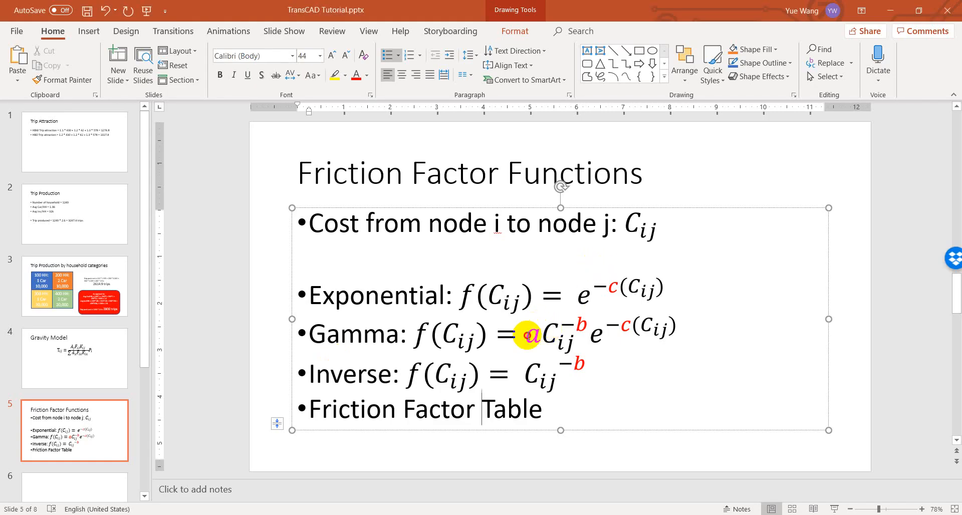
{"action": "left_click_drag", "start_coordinate": [526, 332], "coordinate": [540, 335]}
{"action": "left_click", "coordinate": [576, 326]}
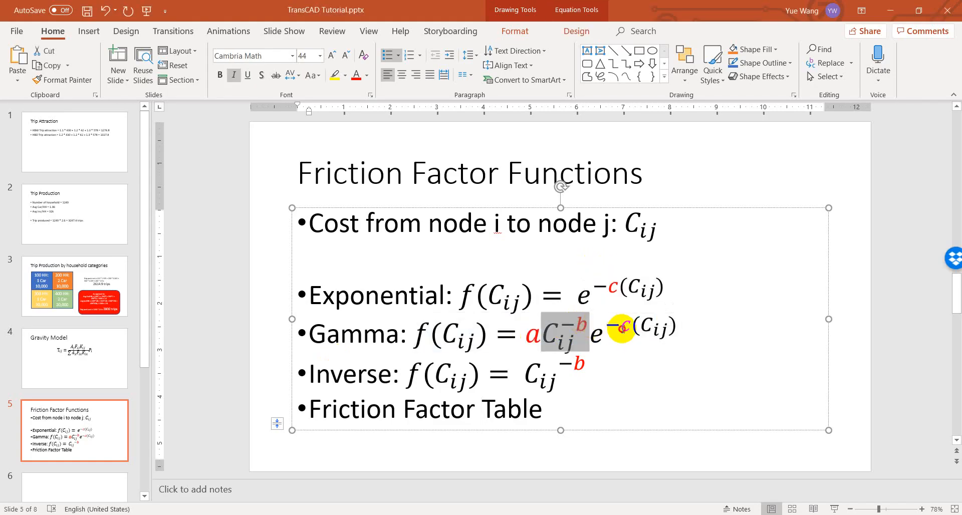
{"action": "left_click", "coordinate": [625, 327]}
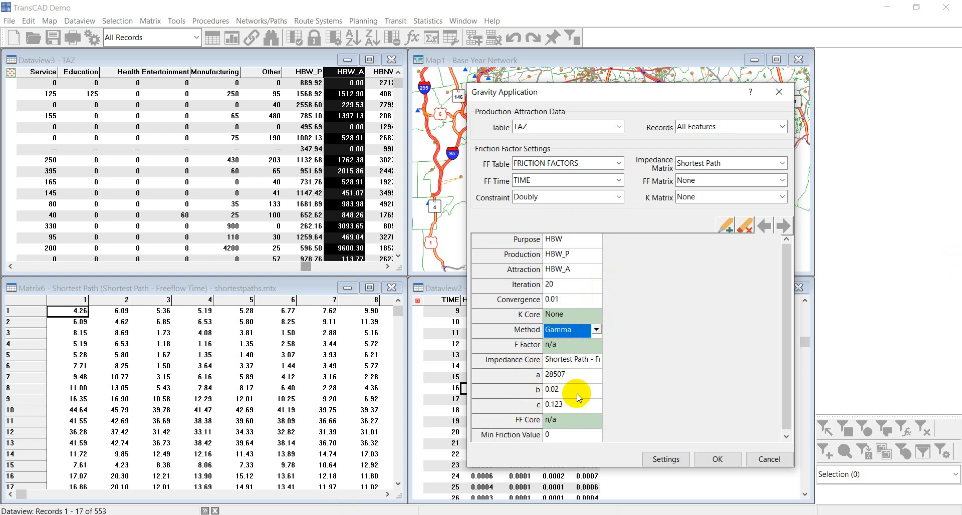
{"action": "left_click", "coordinate": [557, 375]}
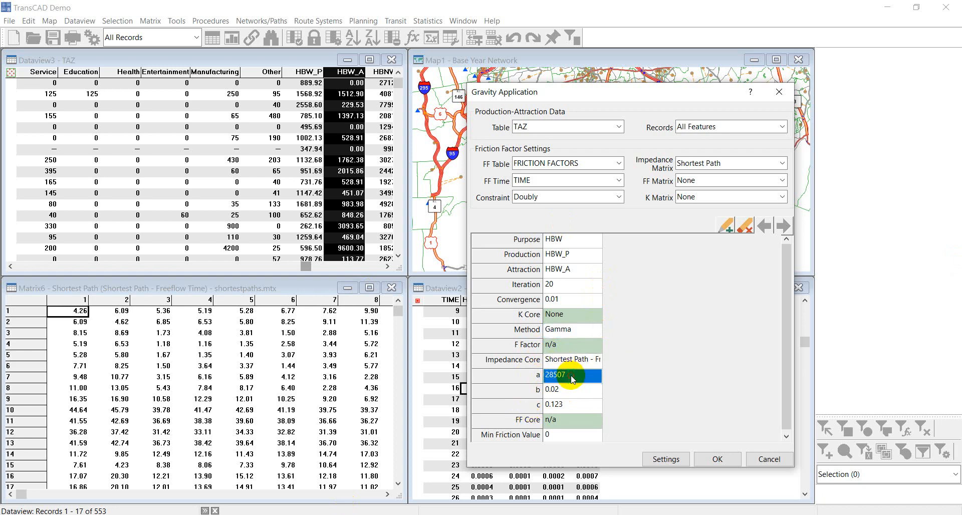
{"action": "left_click", "coordinate": [567, 376]}
{"action": "left_click", "coordinate": [650, 303]}
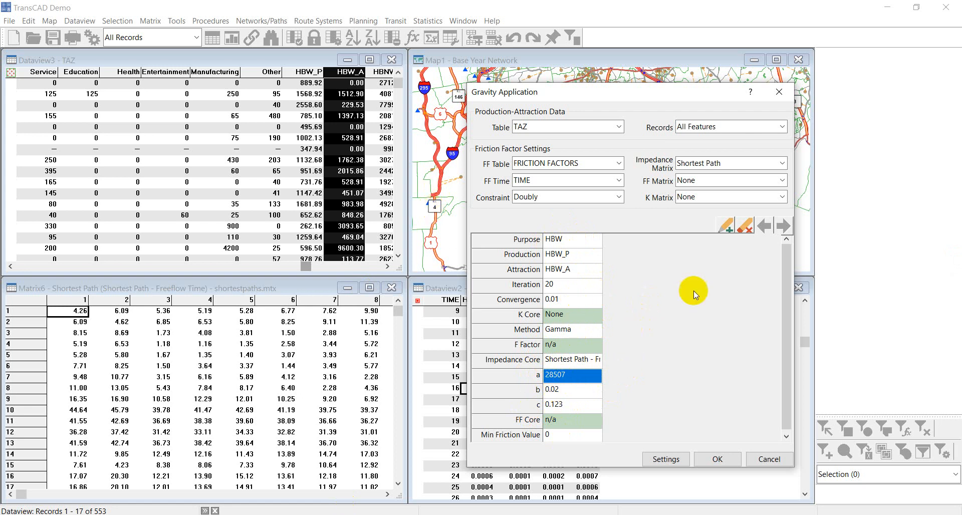
Add a second purpose named HBNW and set its friction factor method to Exponential
{"action": "left_click", "coordinate": [728, 228]}
{"action": "left_click", "coordinate": [636, 240]}
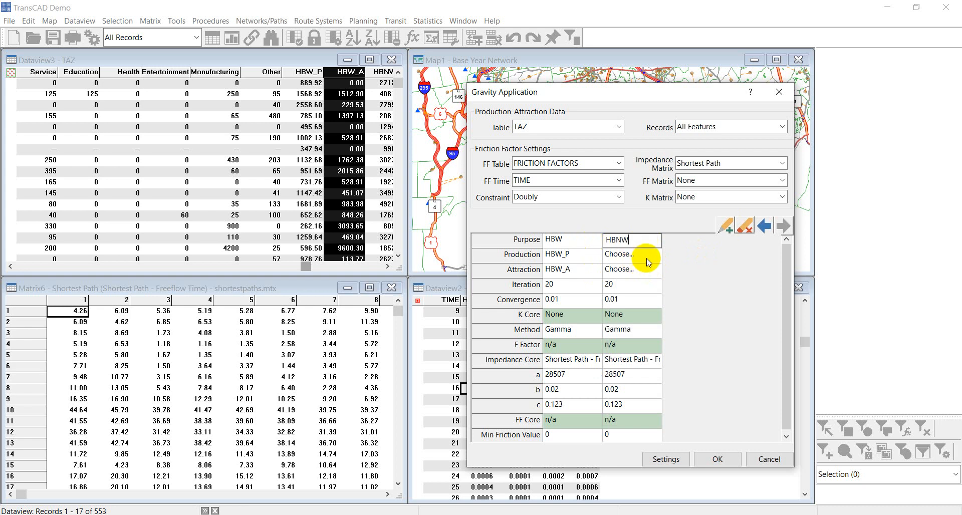
{"action": "key", "text": "Return"}
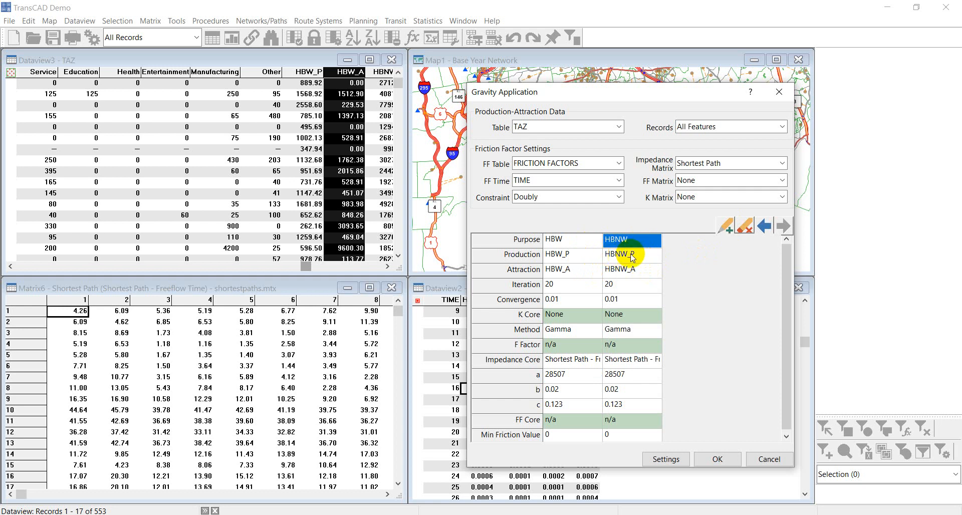
{"action": "left_click", "coordinate": [635, 332]}
{"action": "left_click", "coordinate": [657, 332]}
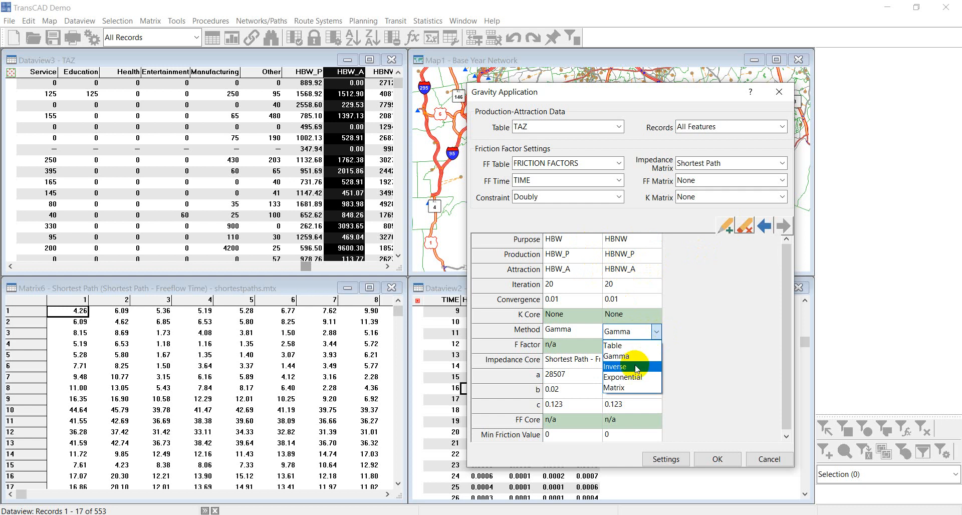
{"action": "left_click", "coordinate": [628, 380]}
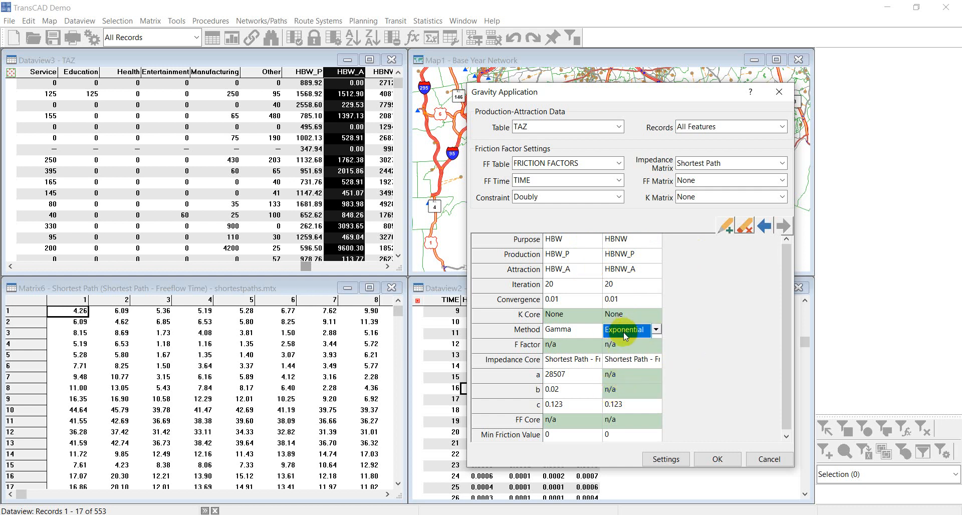
Compare the HBNW parameters a and c with the exponential and inverse formulas on the PowerPoint slide, and return to TransCAD
{"action": "left_click", "coordinate": [616, 385]}
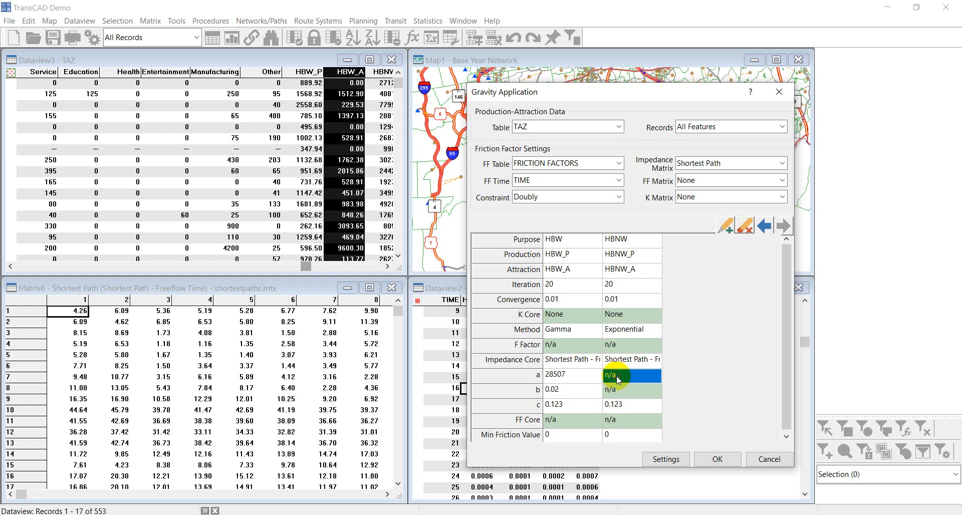
{"action": "left_click", "coordinate": [631, 408]}
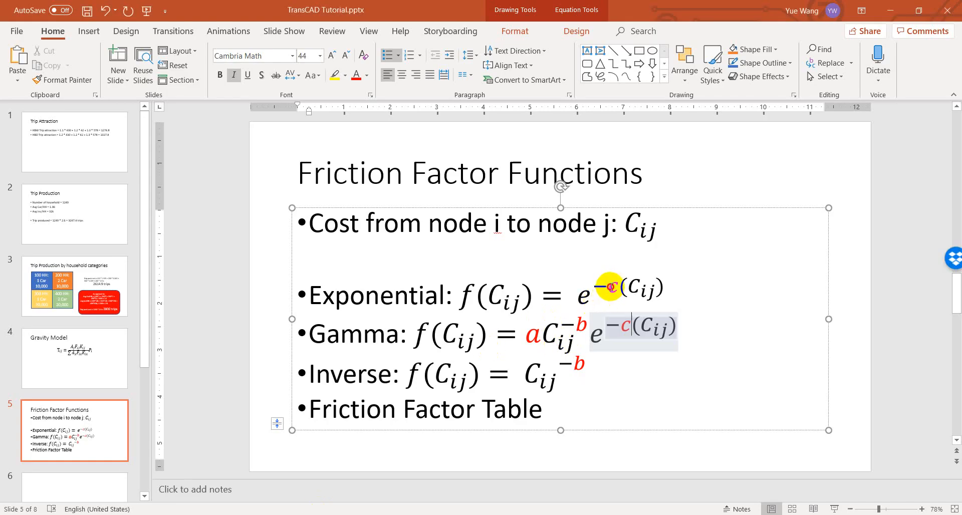
{"action": "double_click", "coordinate": [611, 286]}
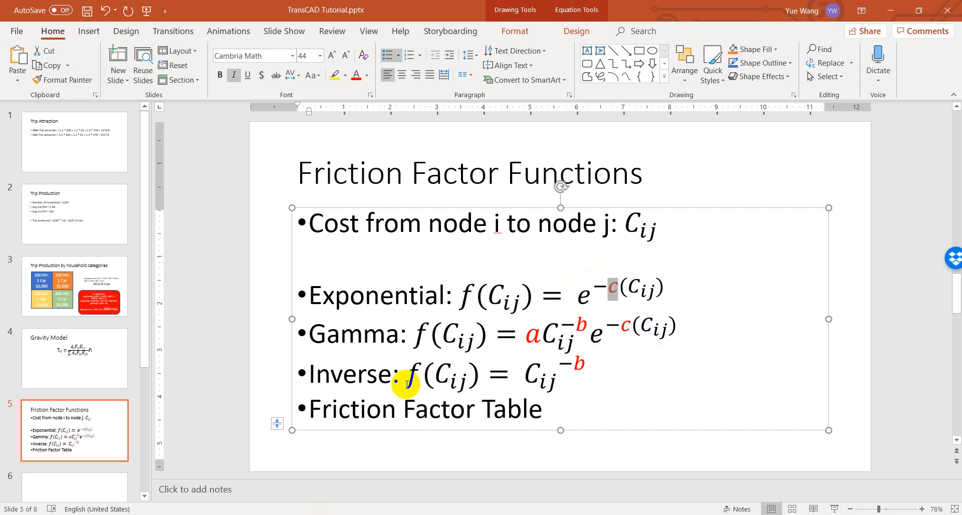
{"action": "left_click", "coordinate": [578, 363]}
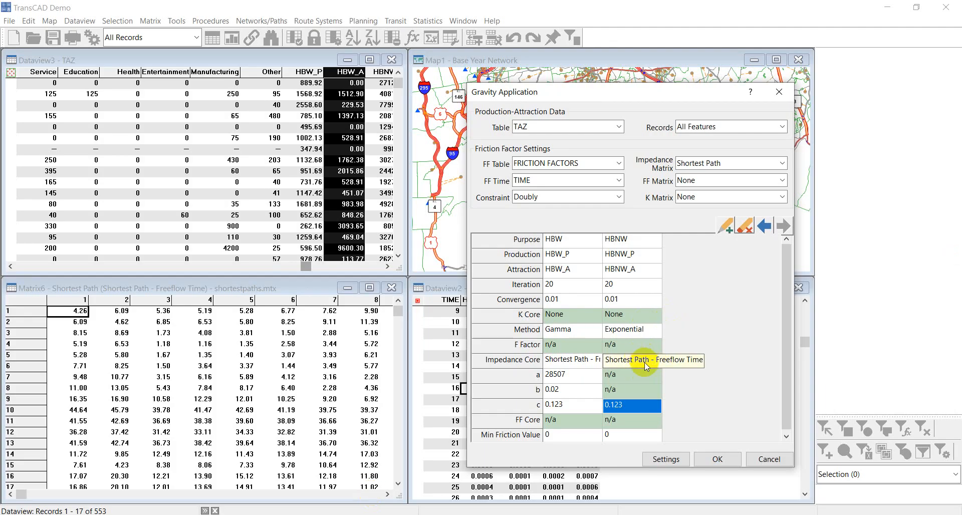
Try the Inverse friction factor method for HBNW and switch it back to Exponential
{"action": "left_click", "coordinate": [652, 330]}
{"action": "left_click", "coordinate": [656, 332]}
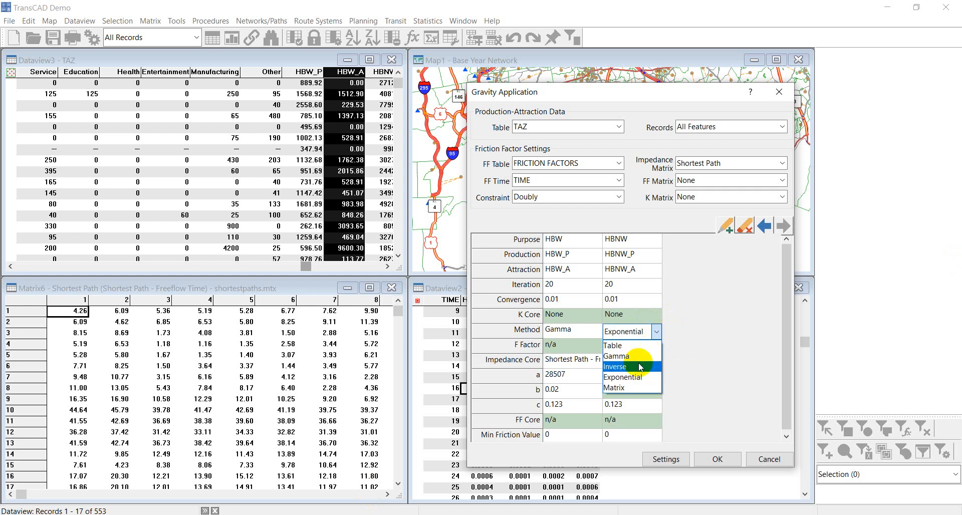
{"action": "left_click", "coordinate": [641, 367]}
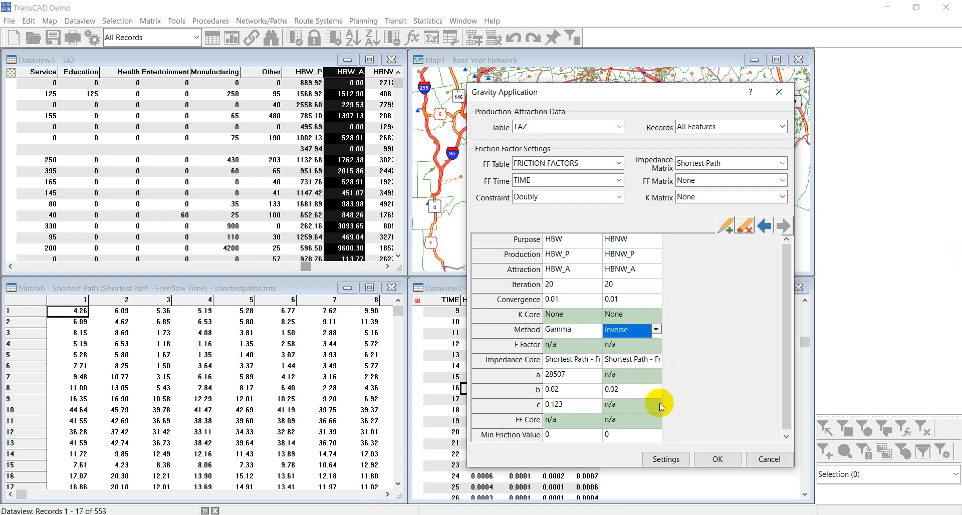
{"action": "left_click", "coordinate": [656, 330]}
{"action": "left_click", "coordinate": [635, 380]}
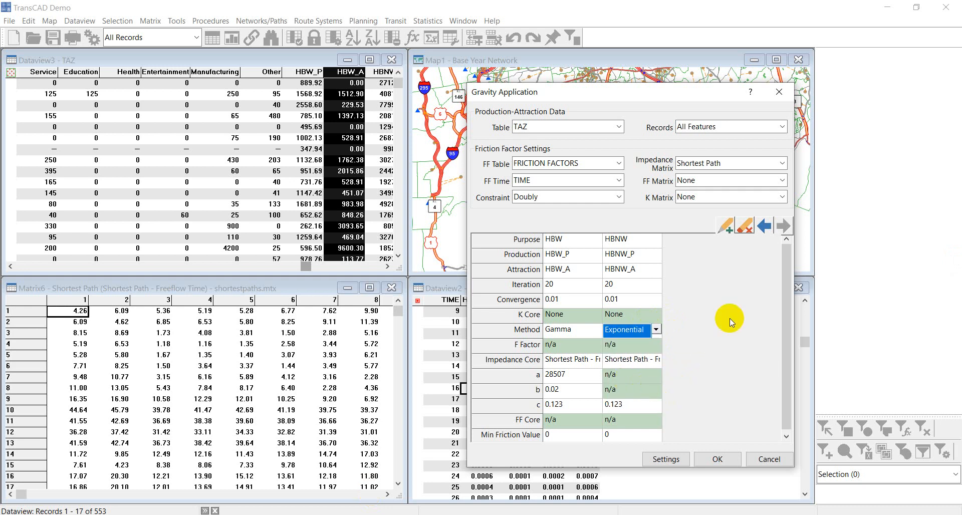
Add a third purpose named NHB and check its production and attraction fields
{"action": "left_click", "coordinate": [726, 224]}
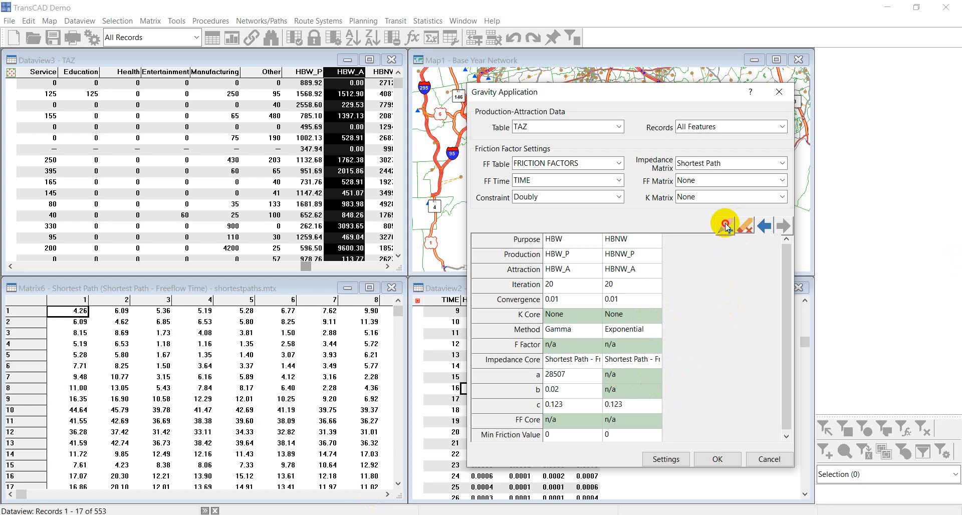
{"action": "left_click", "coordinate": [700, 245]}
{"action": "left_click", "coordinate": [704, 245]}
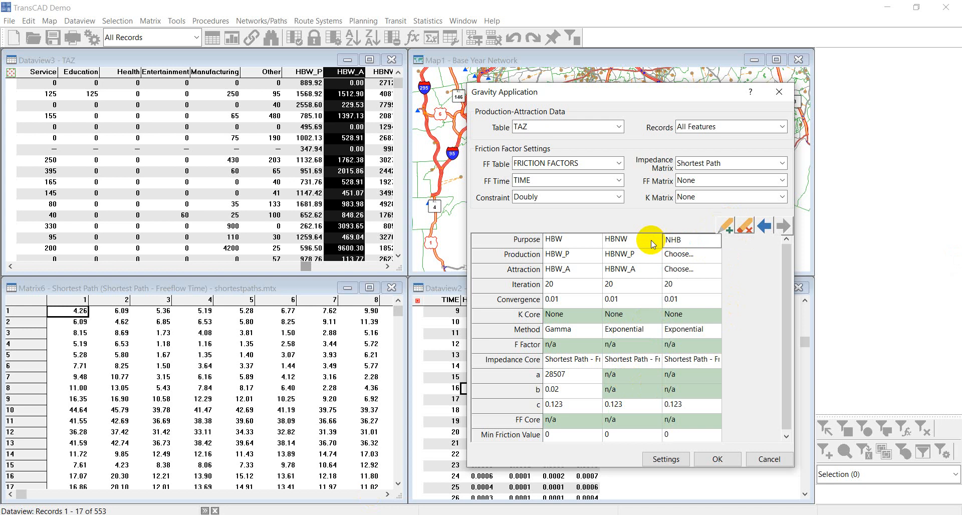
{"action": "key", "text": "Return"}
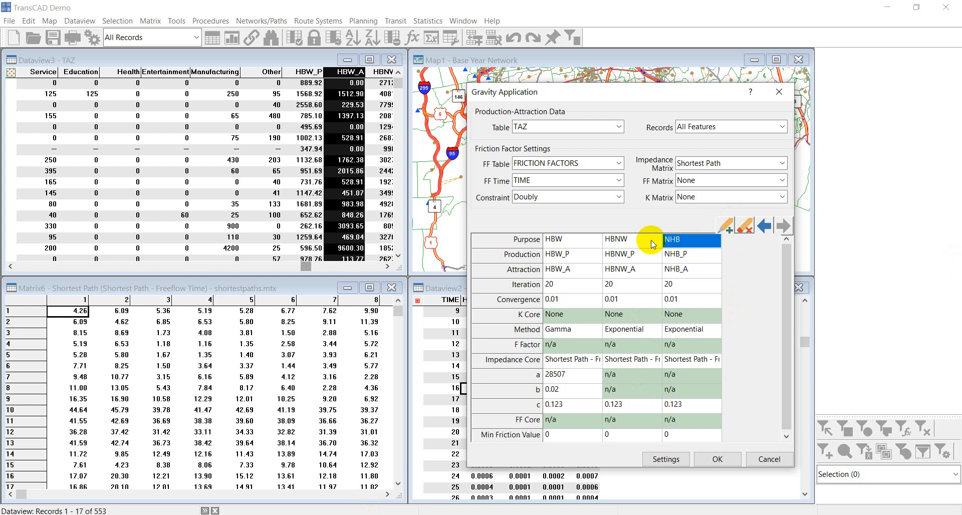
{"action": "left_click", "coordinate": [702, 255]}
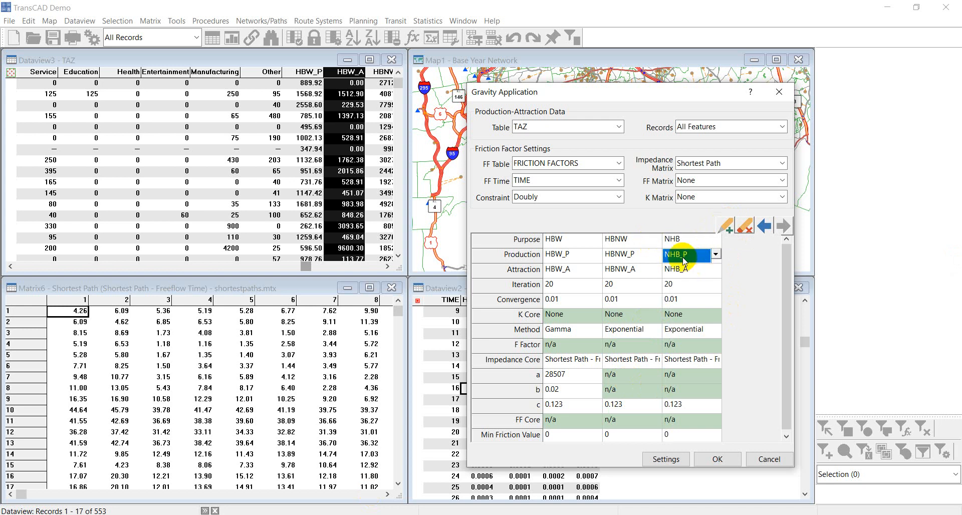
{"action": "left_click", "coordinate": [684, 272]}
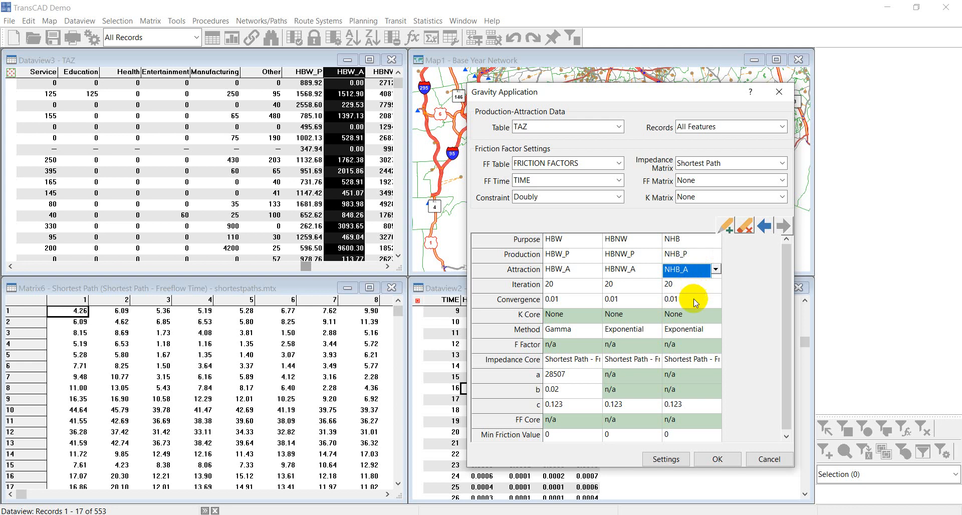
Set the NHB method to Table and choose NHB_FF as its F Factor, moving the dialog to uncover the friction factor table
{"action": "left_click", "coordinate": [699, 332]}
{"action": "left_click", "coordinate": [715, 331]}
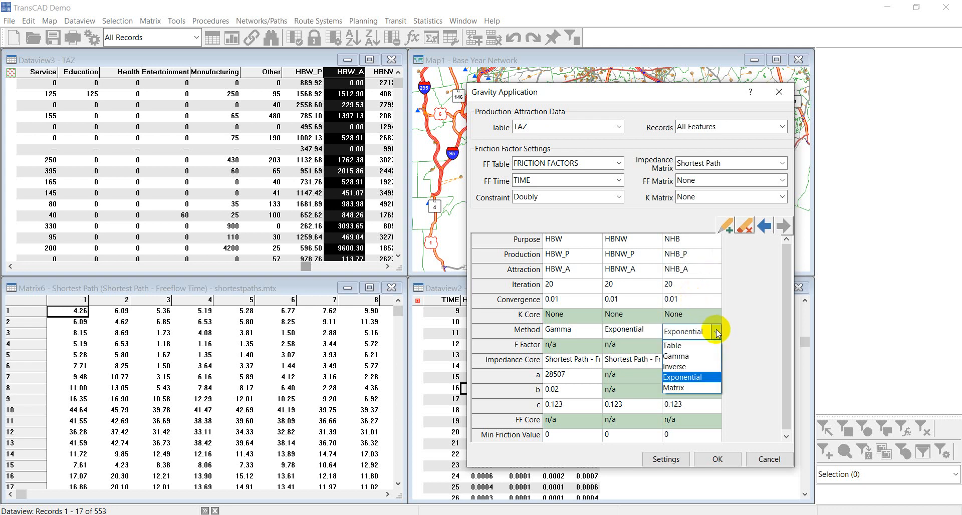
{"action": "left_click", "coordinate": [691, 346]}
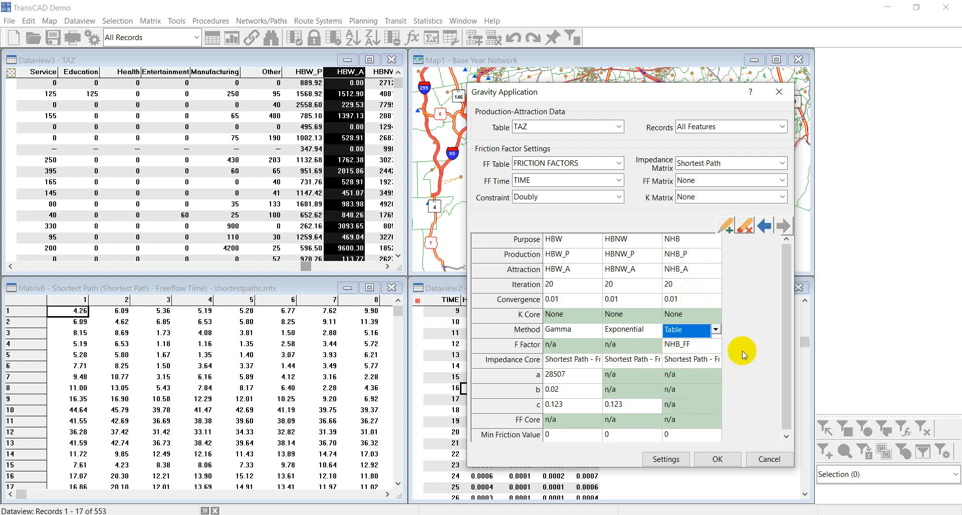
{"action": "left_click", "coordinate": [686, 347]}
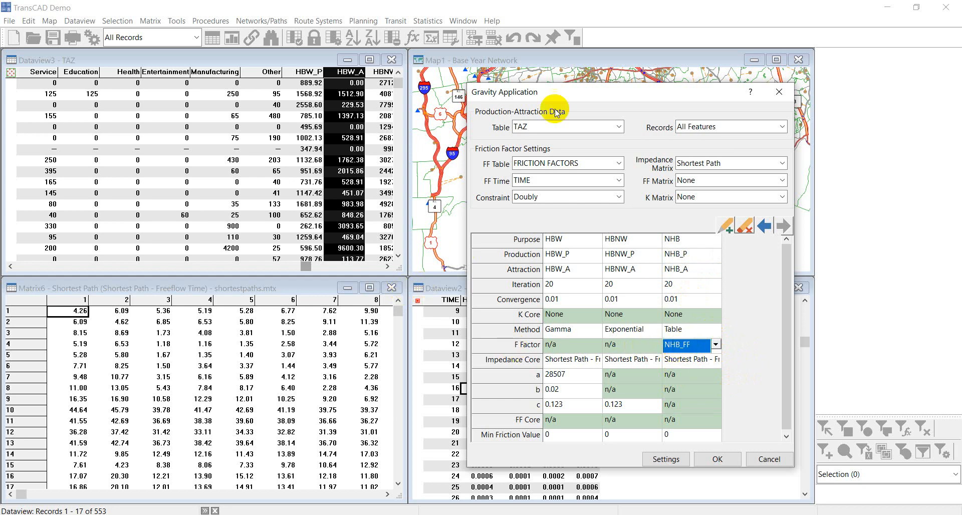
{"action": "left_click_drag", "start_coordinate": [612, 91], "coordinate": [215, 104]}
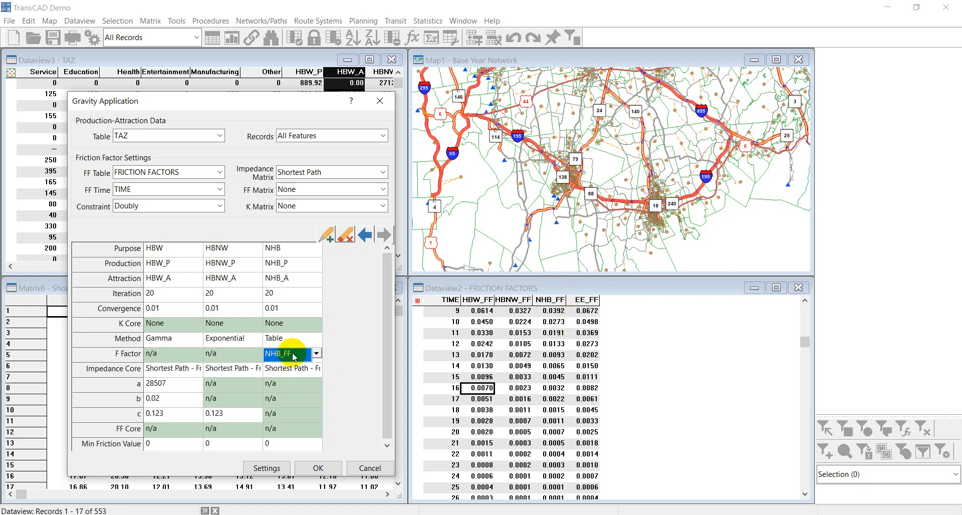
{"action": "left_click", "coordinate": [317, 354]}
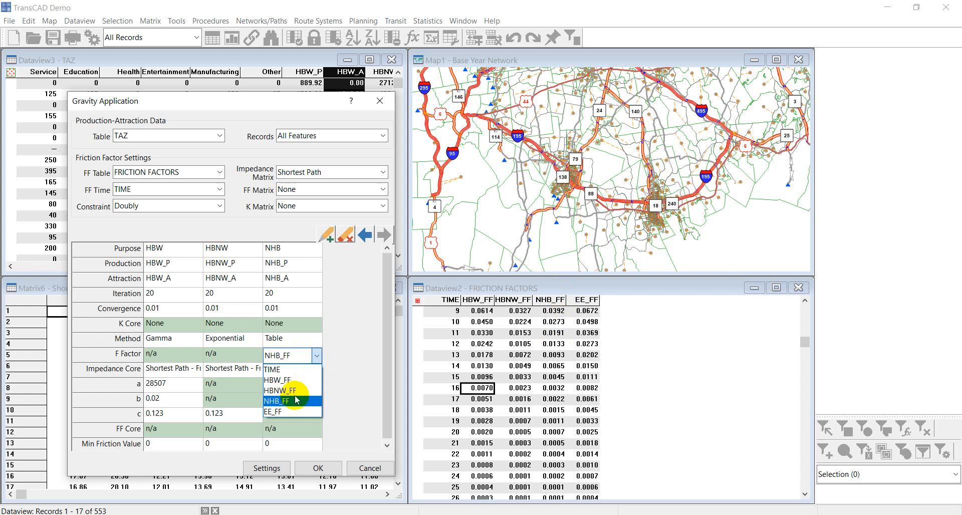
{"action": "left_click", "coordinate": [290, 405]}
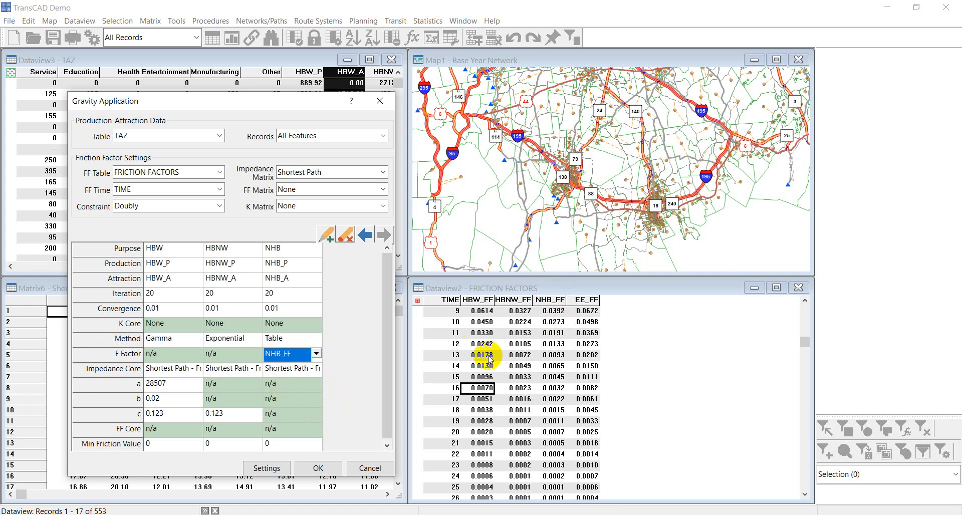
Run the gravity application for the three purposes, naming the output matrix MyGravity, and close the convergence results
{"action": "left_click", "coordinate": [293, 413]}
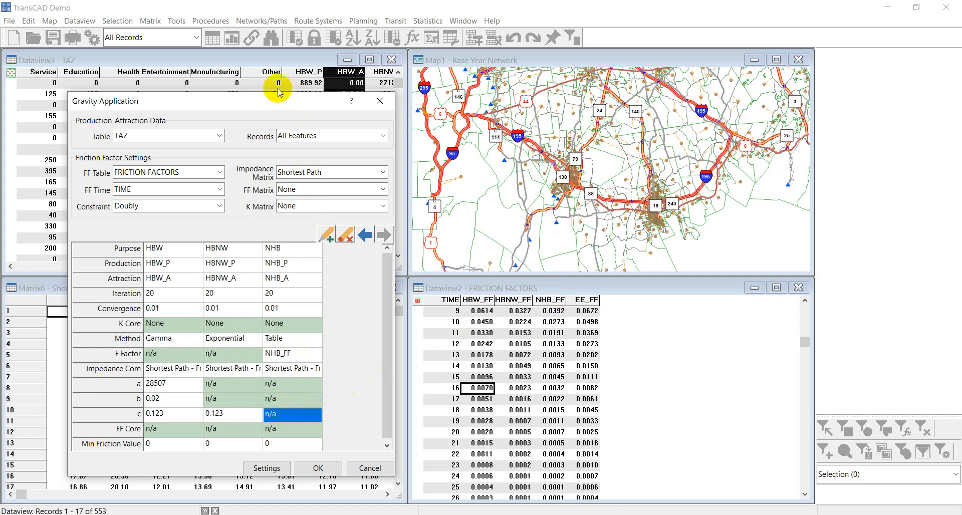
{"action": "left_click_drag", "start_coordinate": [248, 105], "coordinate": [517, 95]}
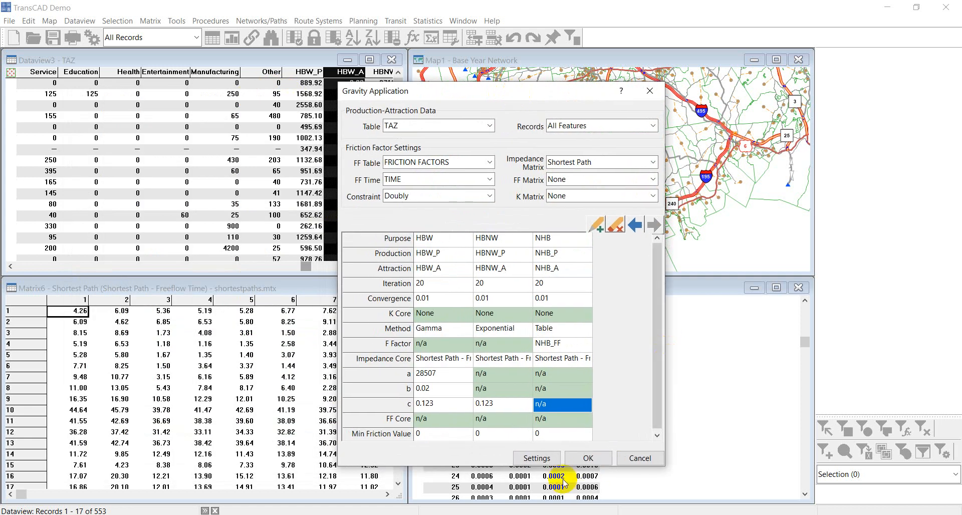
{"action": "left_click", "coordinate": [587, 459]}
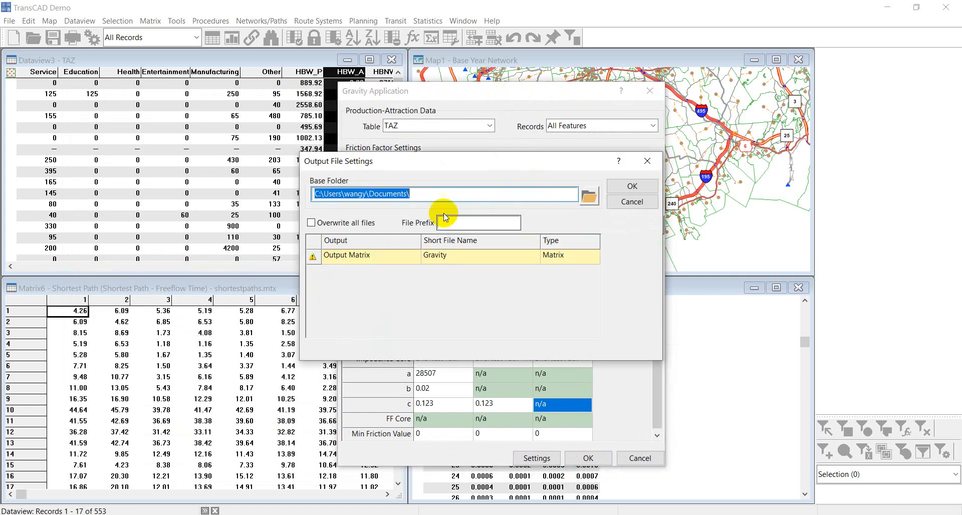
{"action": "left_click", "coordinate": [428, 258]}
{"action": "left_click", "coordinate": [429, 260]}
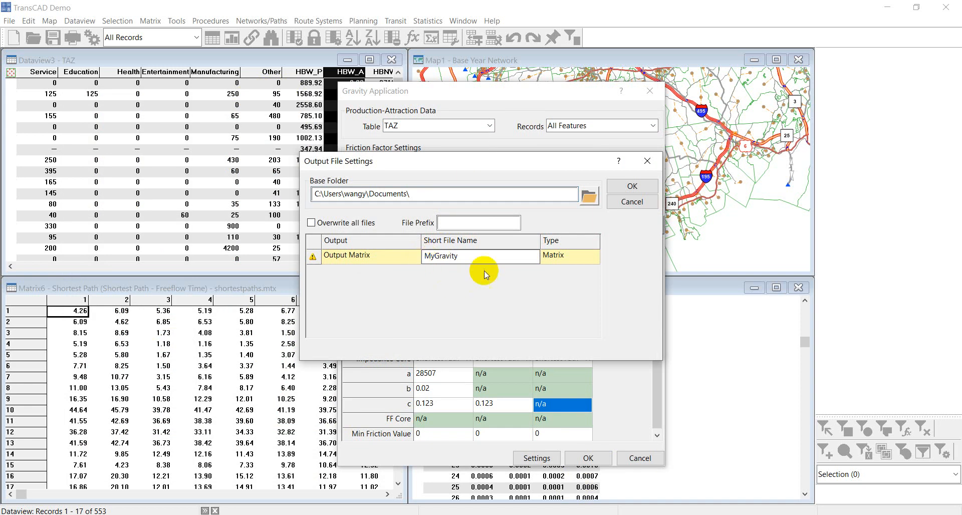
{"action": "left_click", "coordinate": [634, 187]}
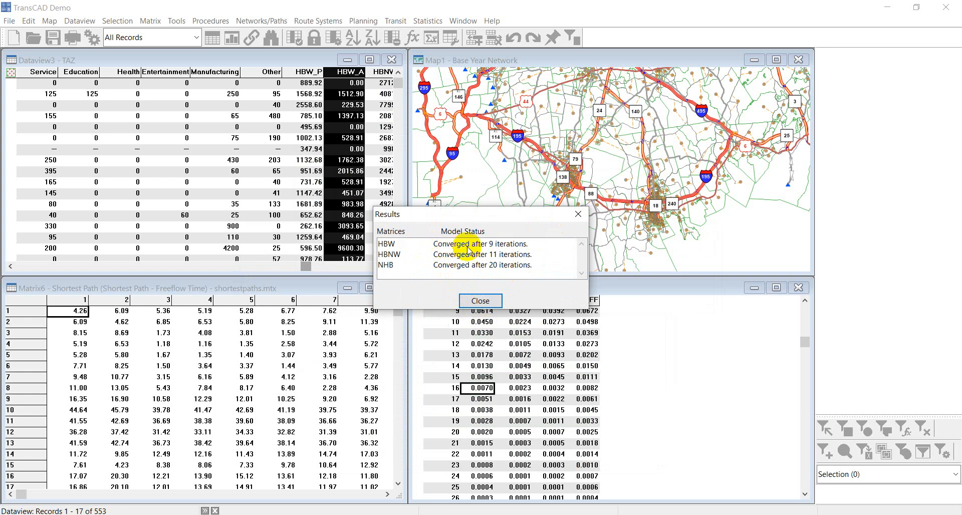
{"action": "left_click", "coordinate": [481, 301]}
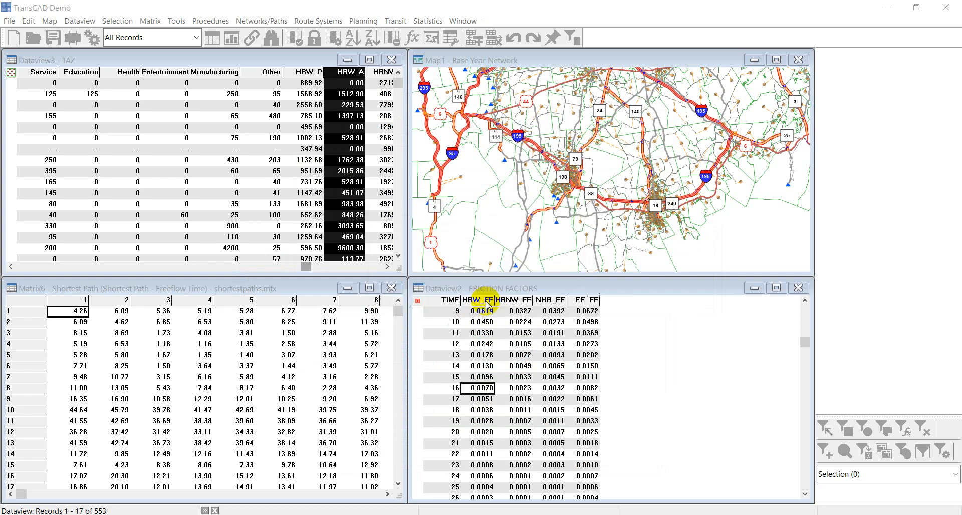
{"action": "left_click", "coordinate": [549, 328]}
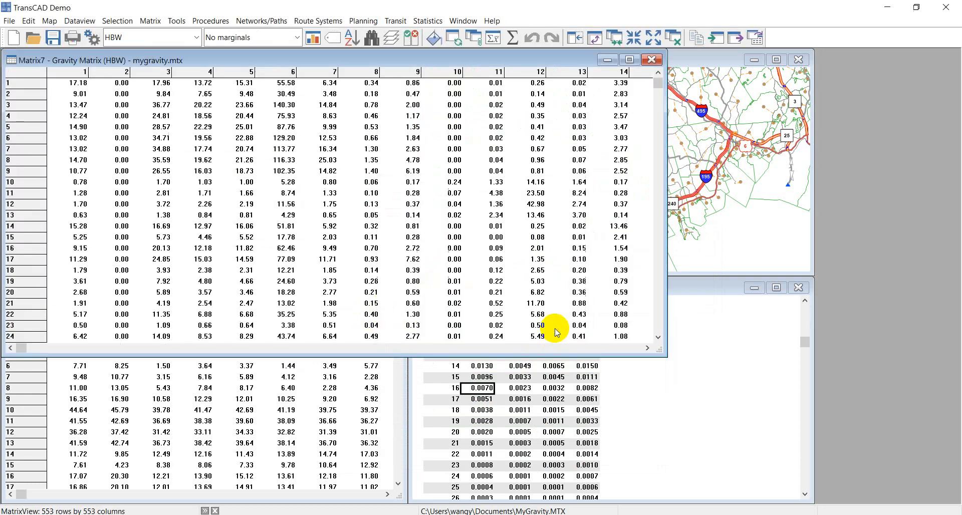
Enlarge the gravity matrix window and examine the HBW trips between individual zone pairs
{"action": "left_click_drag", "start_coordinate": [180, 59], "coordinate": [240, 61]}
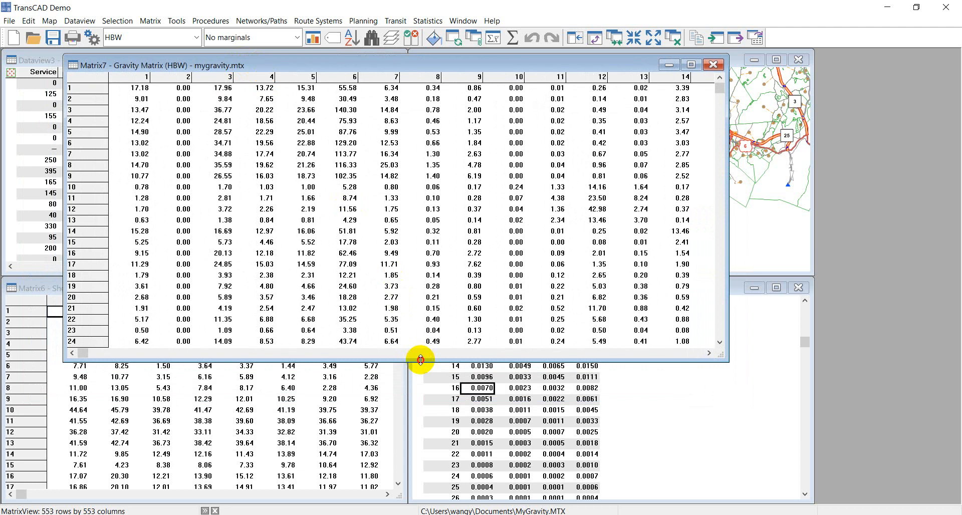
{"action": "left_click_drag", "start_coordinate": [421, 359], "coordinate": [407, 494]}
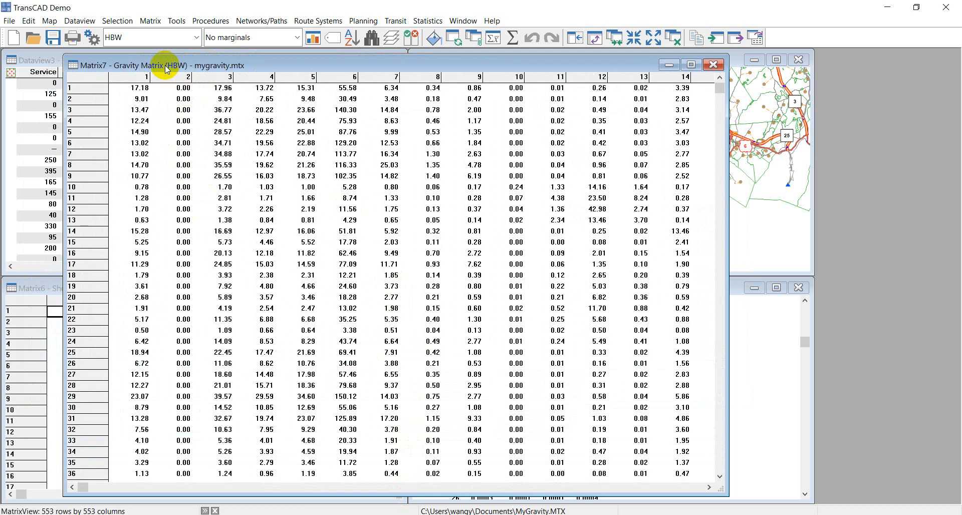
{"action": "left_click", "coordinate": [195, 38]}
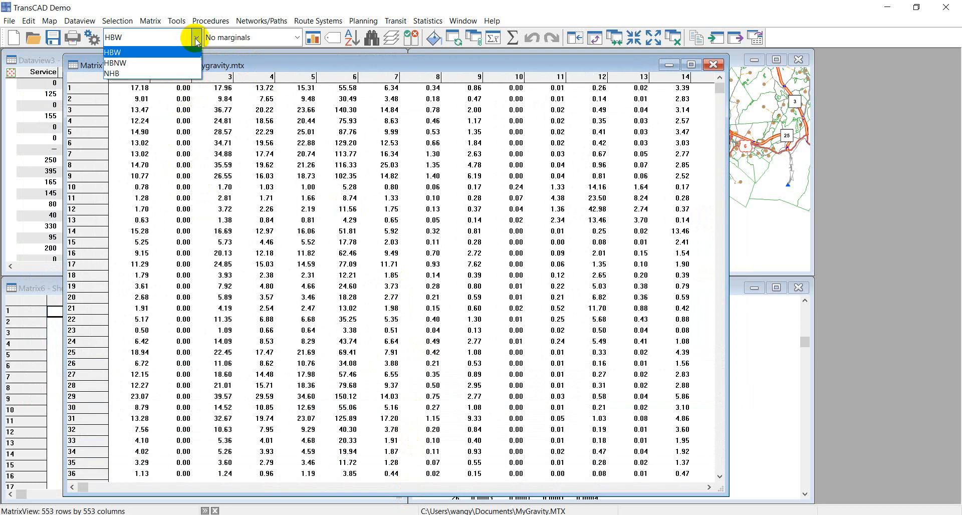
{"action": "left_click", "coordinate": [114, 52]}
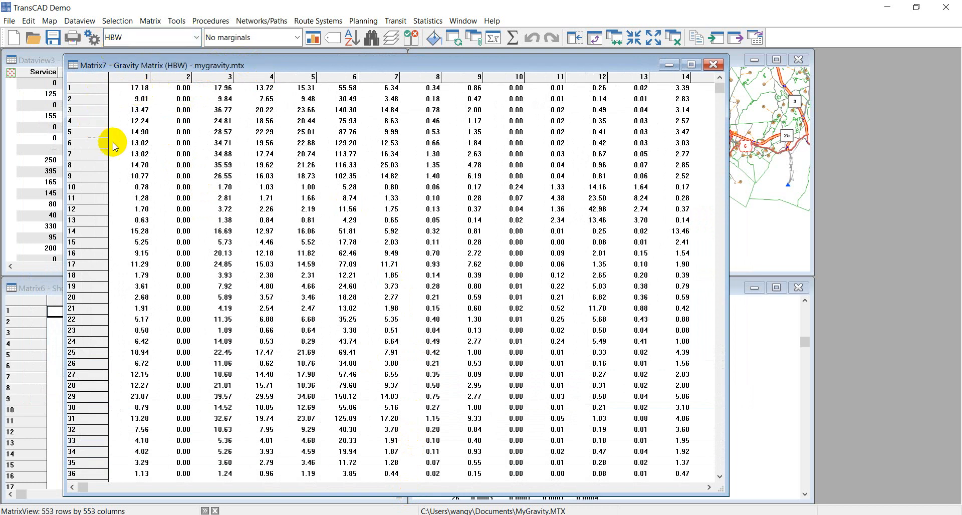
{"action": "left_click", "coordinate": [345, 165]}
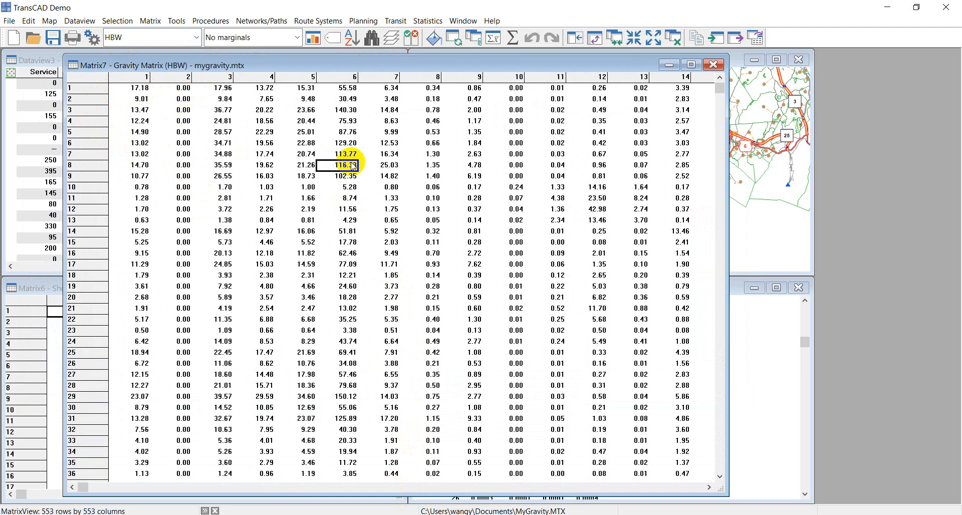
{"action": "left_click", "coordinate": [140, 153]}
{"action": "left_click", "coordinate": [266, 154]}
{"action": "left_click", "coordinate": [370, 189]}
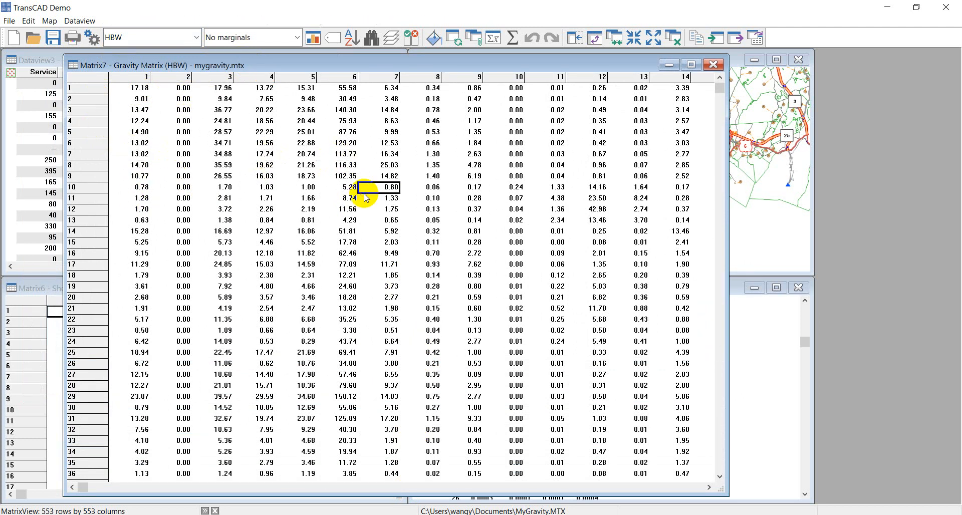
{"action": "left_click", "coordinate": [170, 362]}
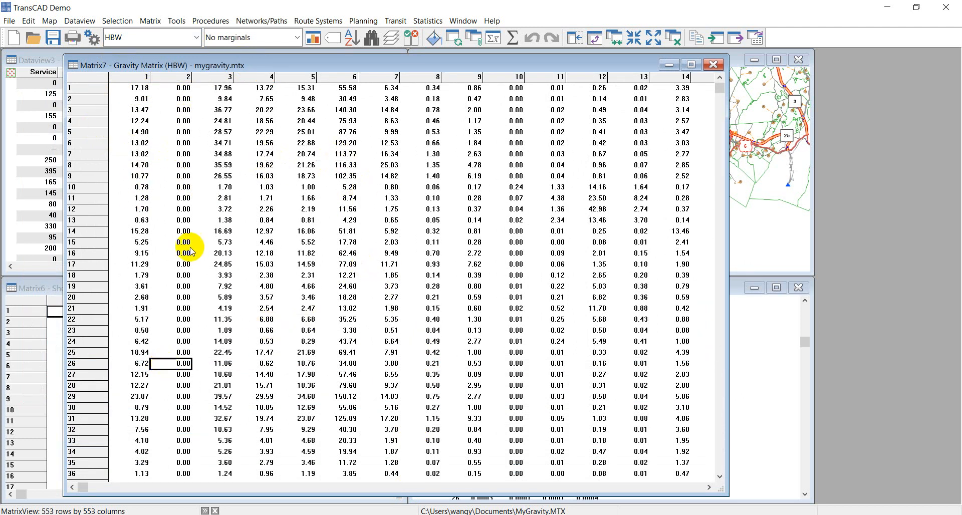
Examine the HBNW and NHB matrices of the gravity output, and switch back to HBW
{"action": "left_click", "coordinate": [146, 38]}
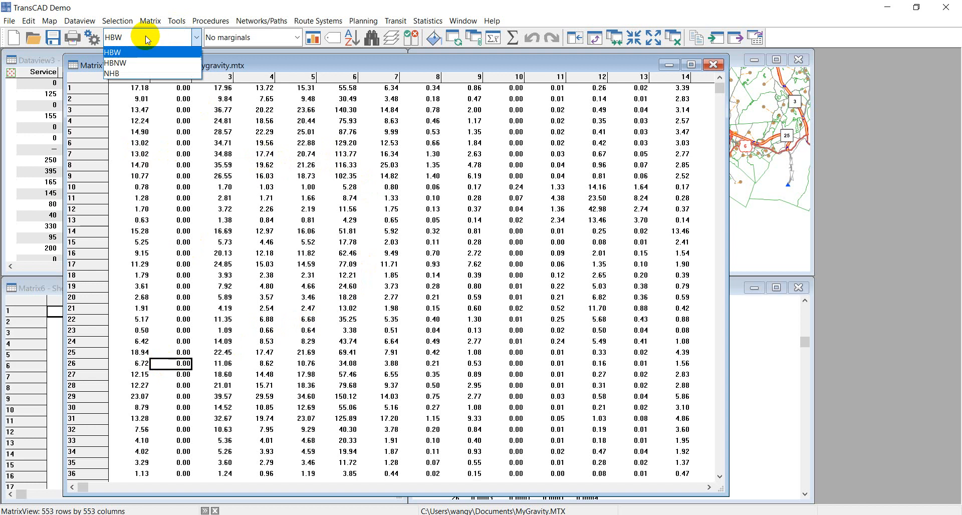
{"action": "left_click", "coordinate": [124, 64]}
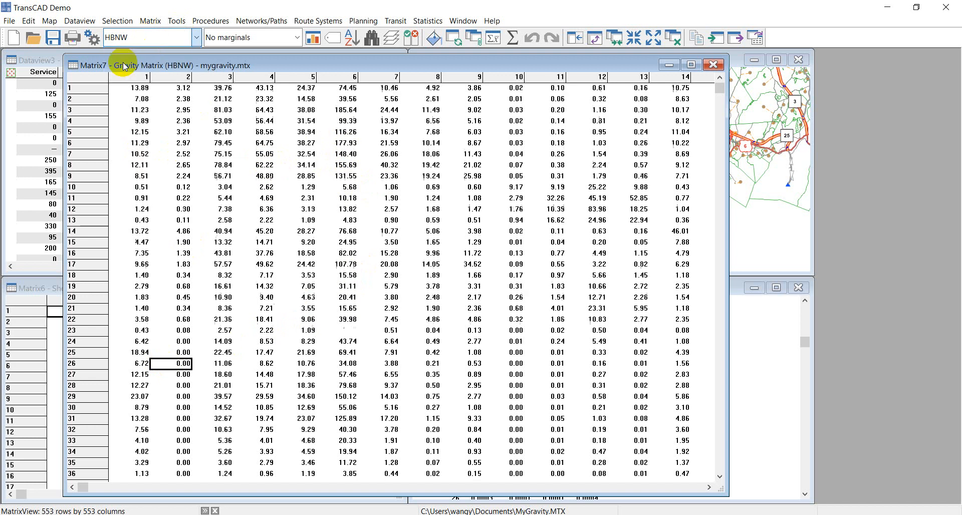
{"action": "left_click", "coordinate": [390, 265]}
{"action": "left_click", "coordinate": [181, 37]}
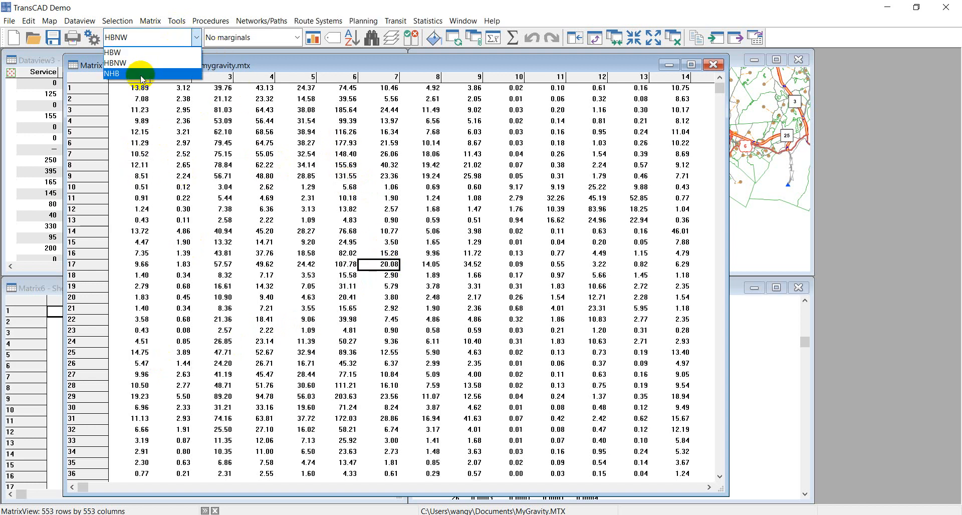
{"action": "left_click", "coordinate": [129, 64]}
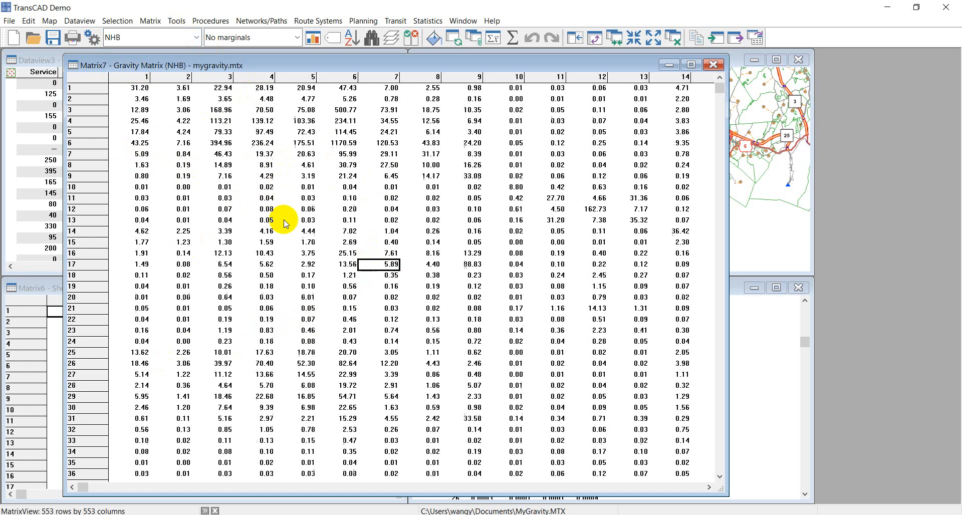
{"action": "left_click", "coordinate": [189, 44]}
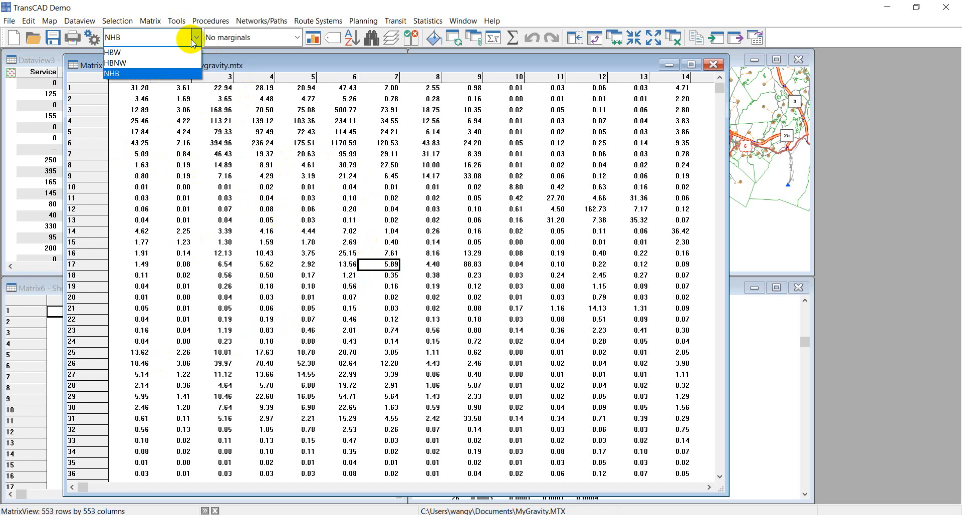
{"action": "left_click", "coordinate": [157, 53]}
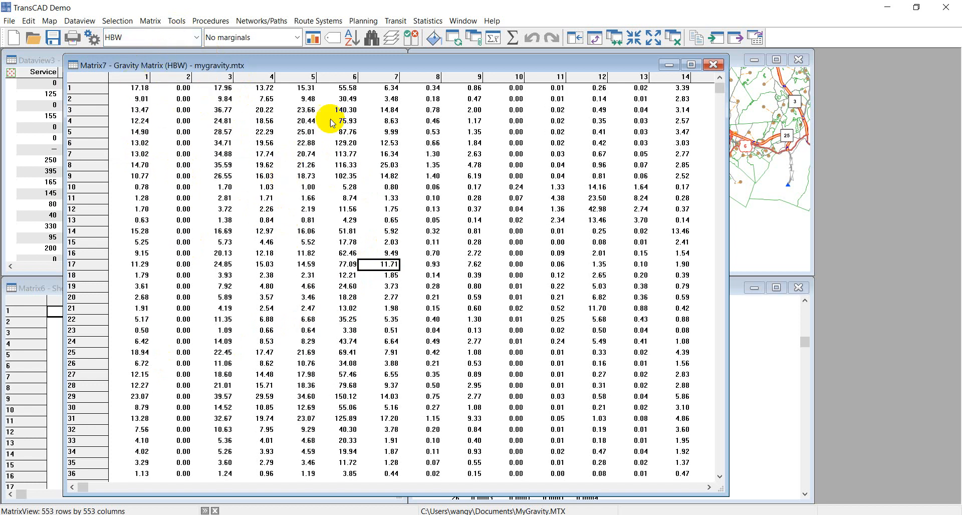
Compute statistics for the gravity matrix and highlight the Sum column, keeping the statistics window beside the matrix
{"action": "left_click", "coordinate": [492, 39]}
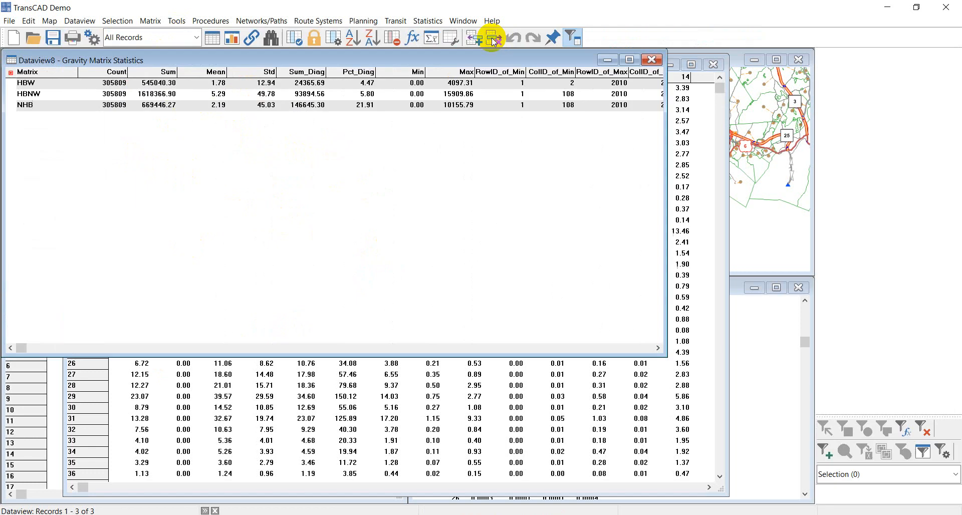
{"action": "left_click_drag", "start_coordinate": [201, 61], "coordinate": [458, 151]}
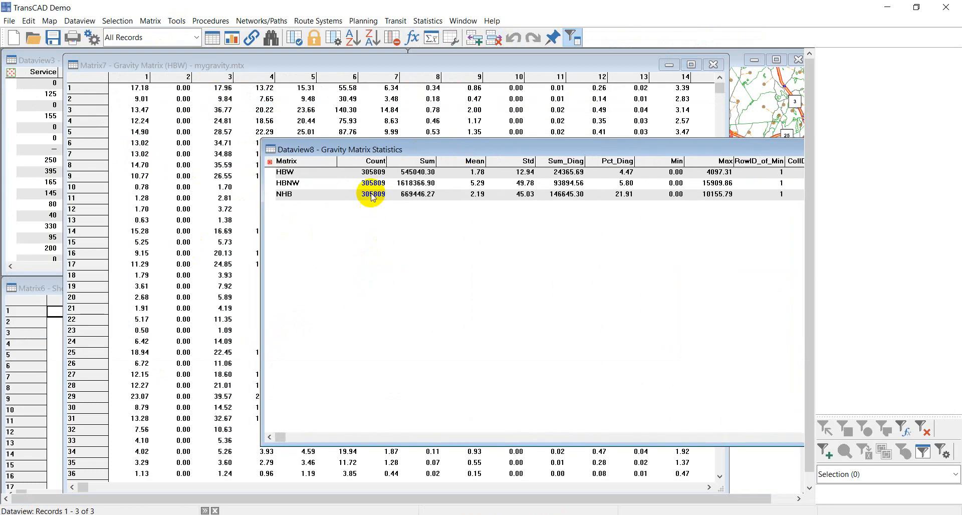
{"action": "left_click", "coordinate": [413, 161]}
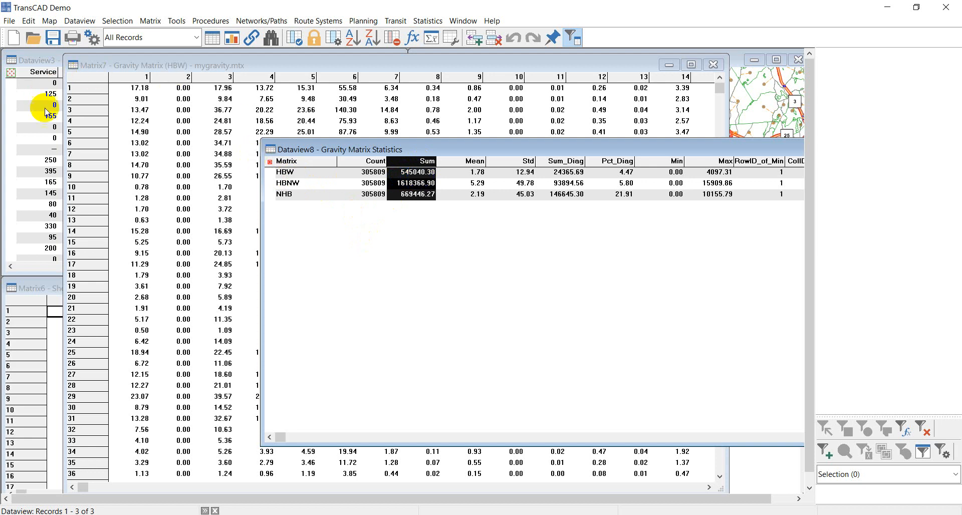
Compute statistics for the TAZ table and compare its production and attraction sums with the gravity matrix sums
{"action": "left_click", "coordinate": [36, 61]}
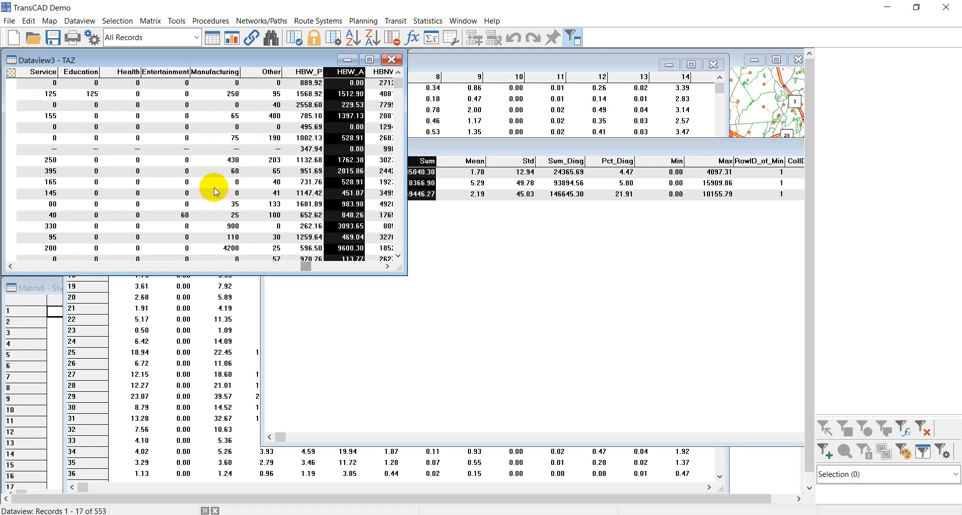
{"action": "left_click", "coordinate": [432, 39]}
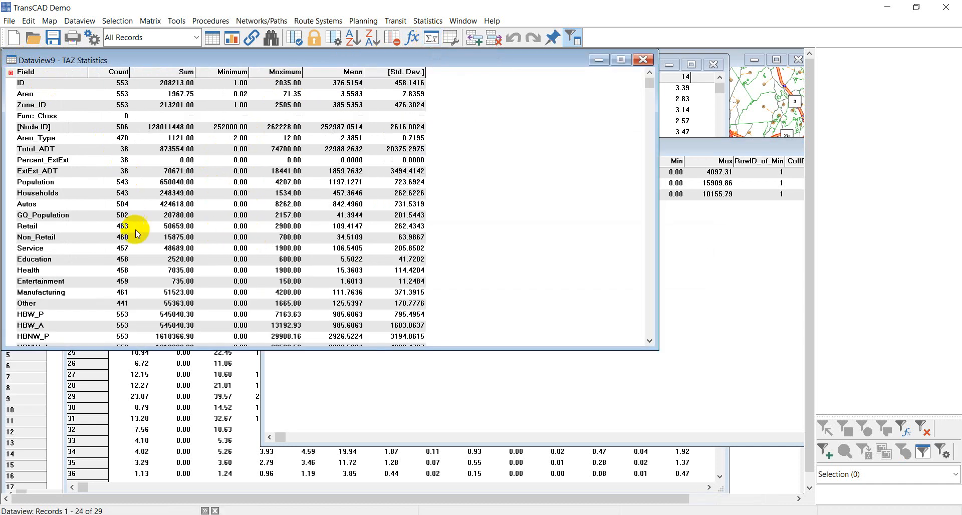
{"action": "scroll", "coordinate": [138, 233], "scroll_direction": "down", "scroll_amount": 5}
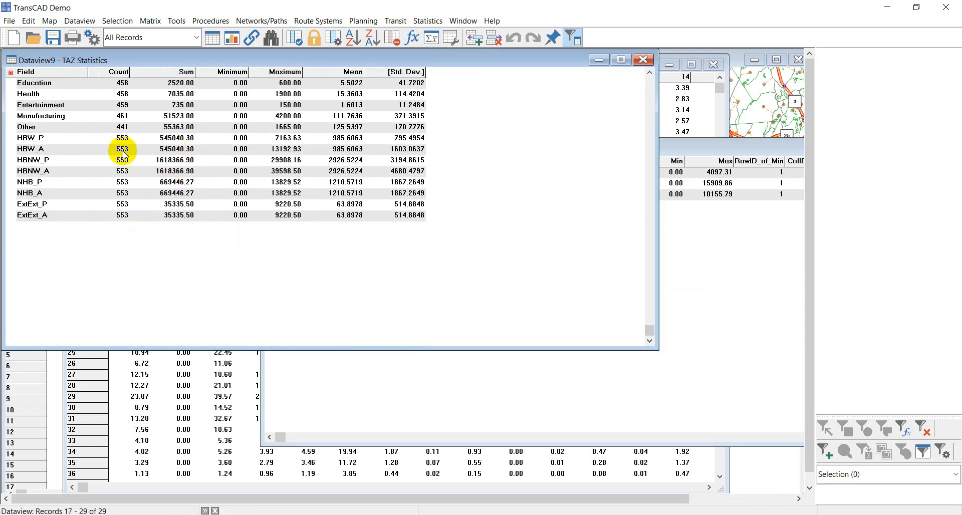
{"action": "left_click", "coordinate": [31, 141]}
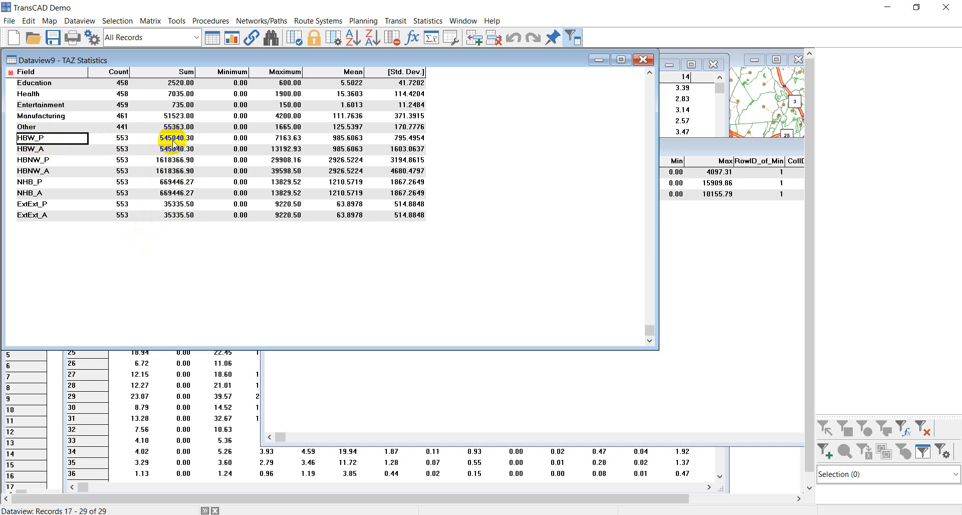
{"action": "left_click", "coordinate": [701, 167]}
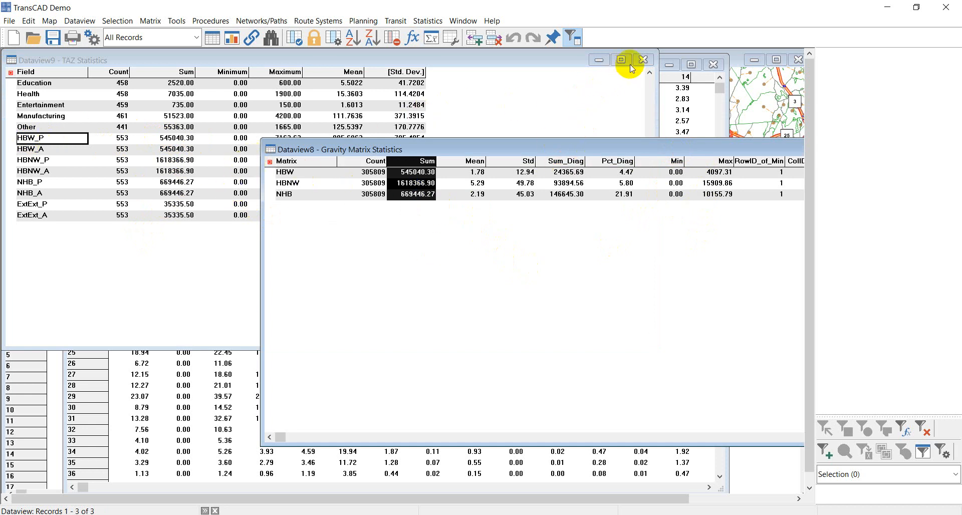
Close the TAZ statistics and gravity matrix statistics tables
{"action": "left_click", "coordinate": [643, 60]}
{"action": "left_click_drag", "start_coordinate": [662, 149], "coordinate": [345, 161]}
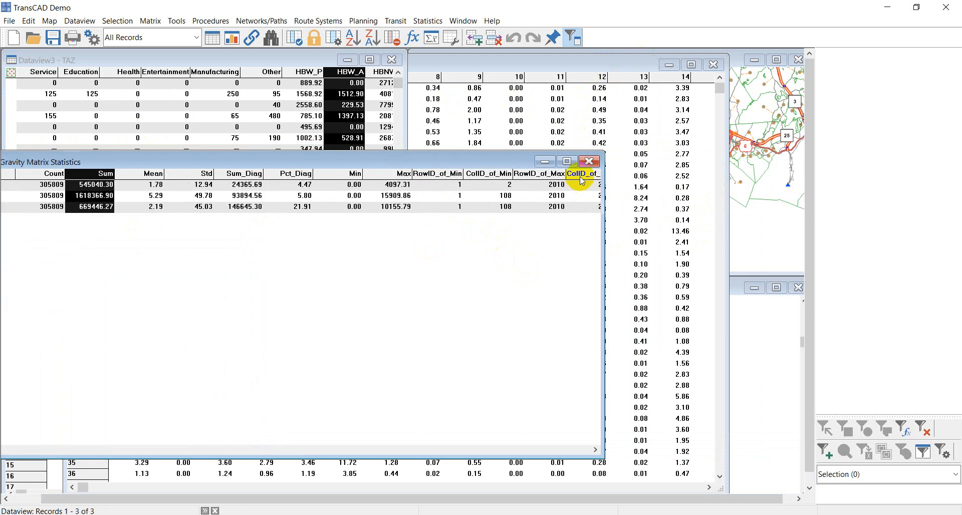
{"action": "left_click", "coordinate": [589, 162]}
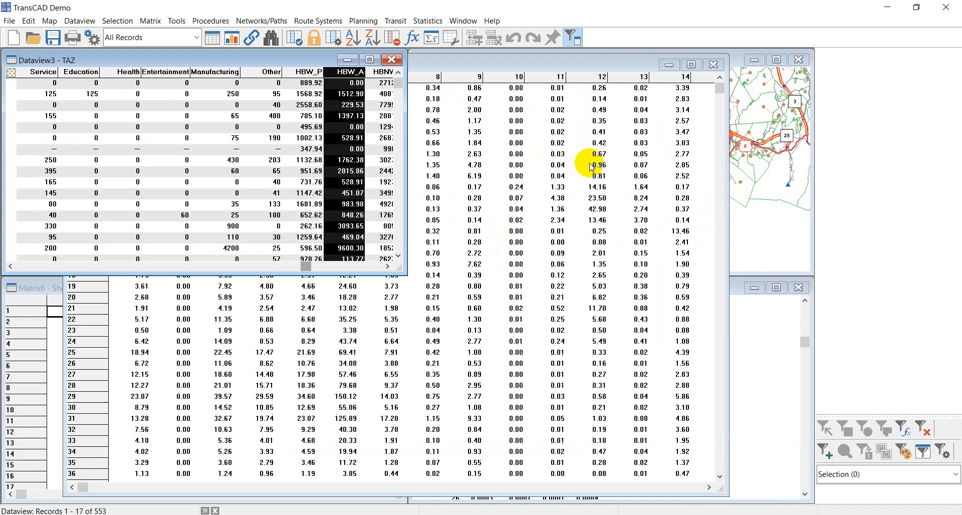
Bring the gravity matrix forward, compare it with the TAZ productions and attractions, and highlight the HBW cells for rows 1–33 and columns 1–13
{"action": "left_click", "coordinate": [476, 61]}
{"action": "mouse_move", "coordinate": [346, 67]}
{"action": "left_mouse_down"}
{"action": "mouse_move", "coordinate": [365, 48]}
{"action": "mouse_move", "coordinate": [362, 66]}
{"action": "left_mouse_up"}
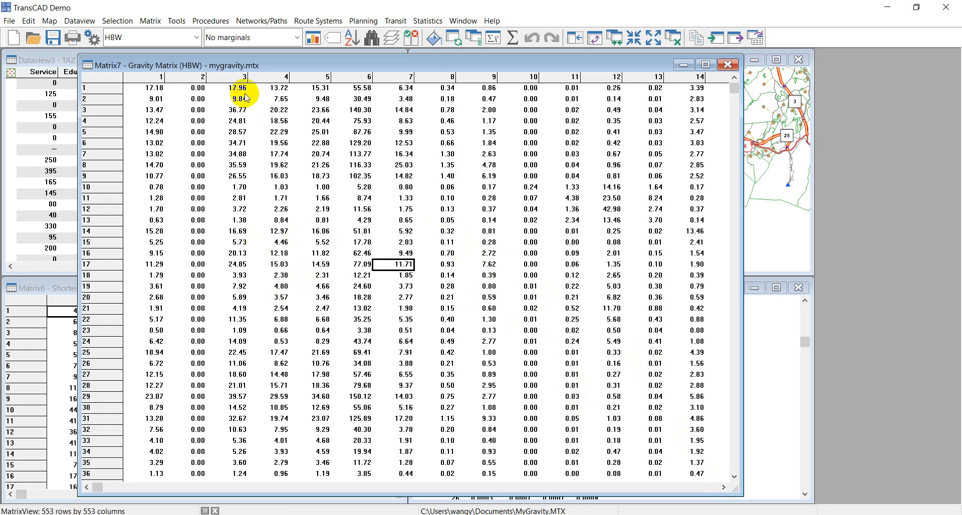
{"action": "left_click_drag", "start_coordinate": [256, 63], "coordinate": [340, 156]}
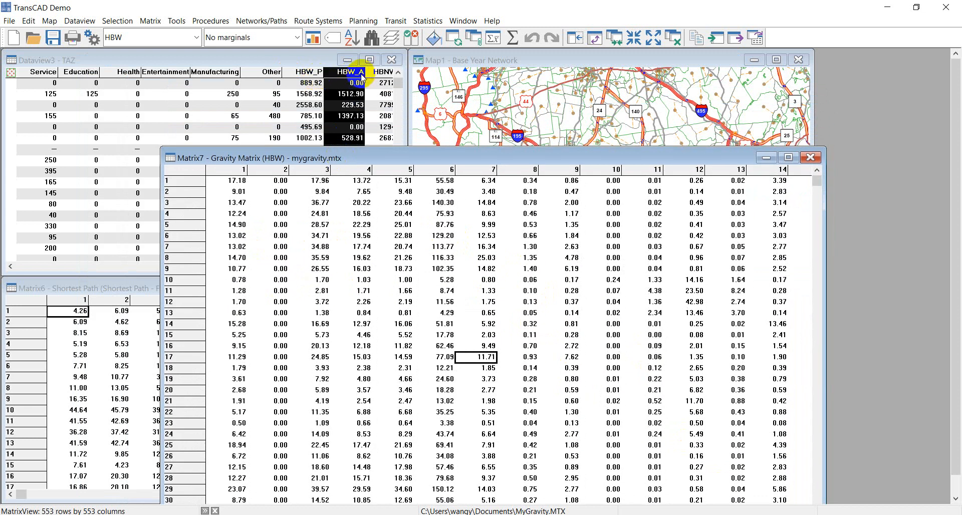
{"action": "left_click_drag", "start_coordinate": [323, 157], "coordinate": [321, 50]}
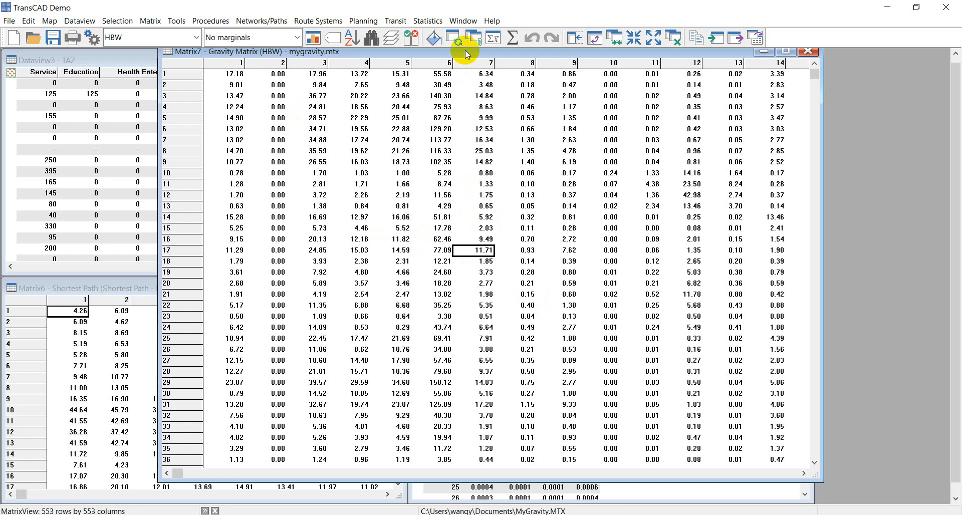
{"action": "left_click_drag", "start_coordinate": [465, 51], "coordinate": [439, 66]}
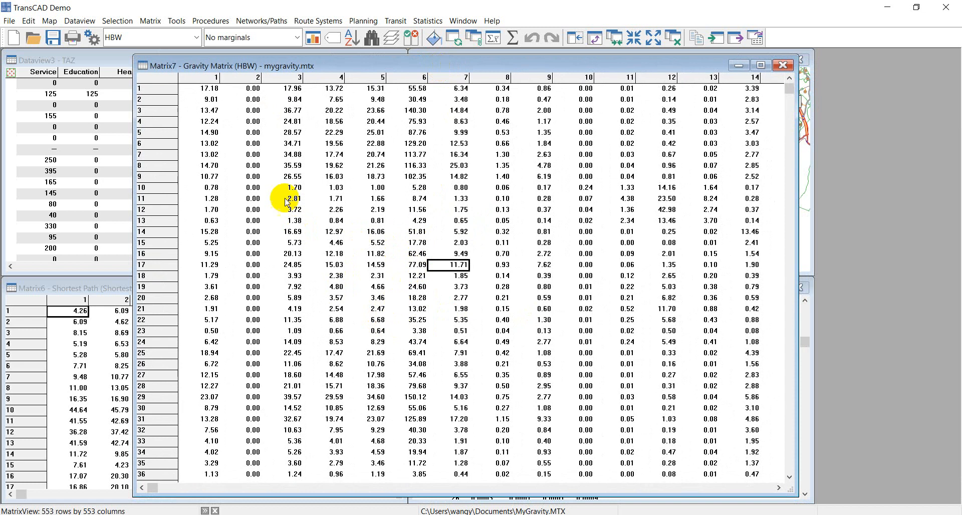
{"action": "left_click_drag", "start_coordinate": [205, 88], "coordinate": [724, 441]}
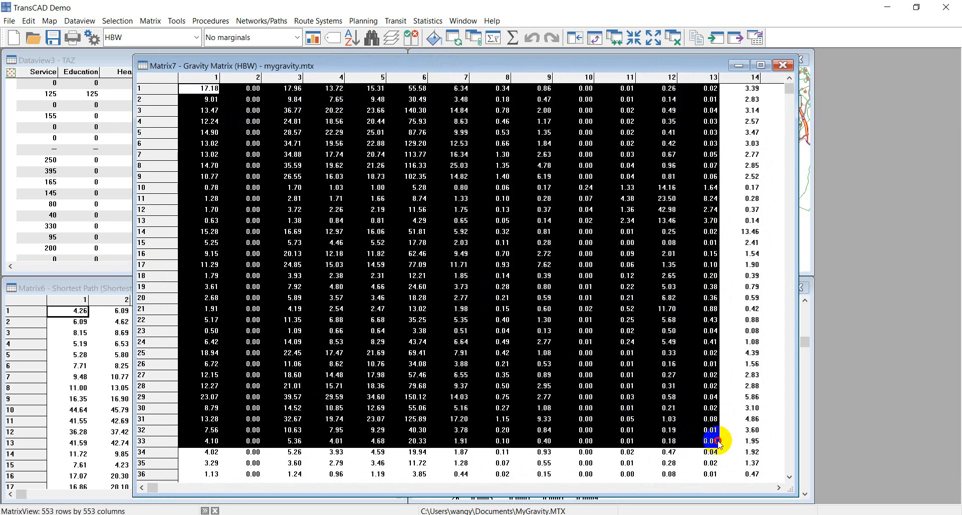
{"action": "left_click", "coordinate": [380, 134]}
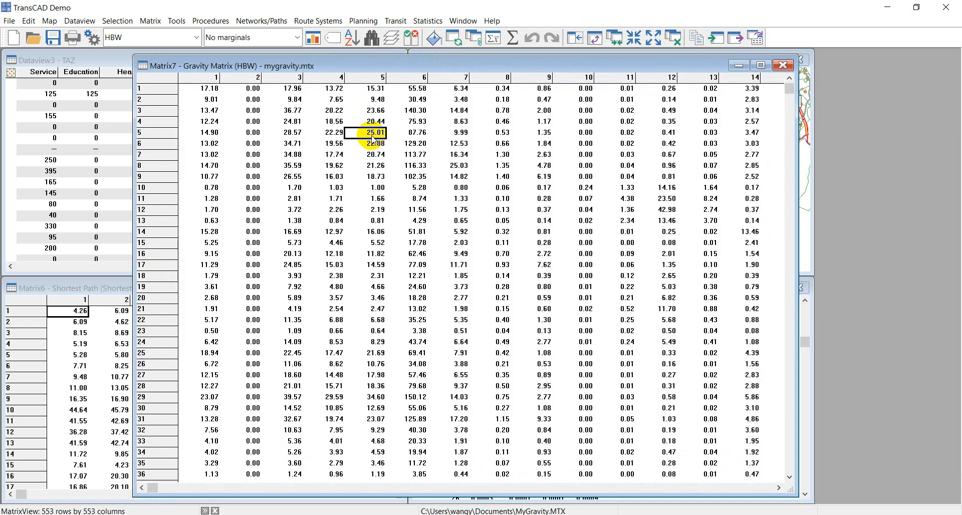